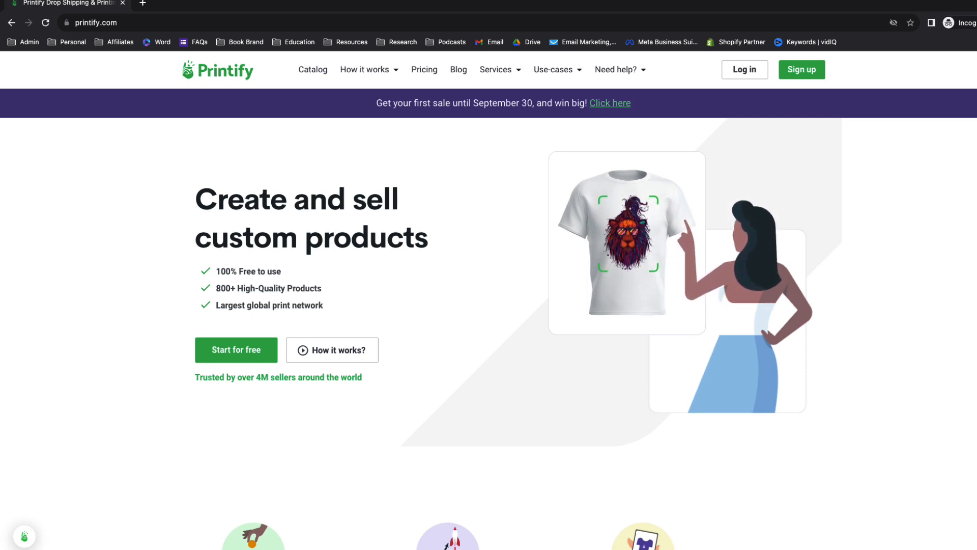
Step: Sign up for a free Printify account with the e-mail address and account password, completing the robot check
left_click(224, 356)
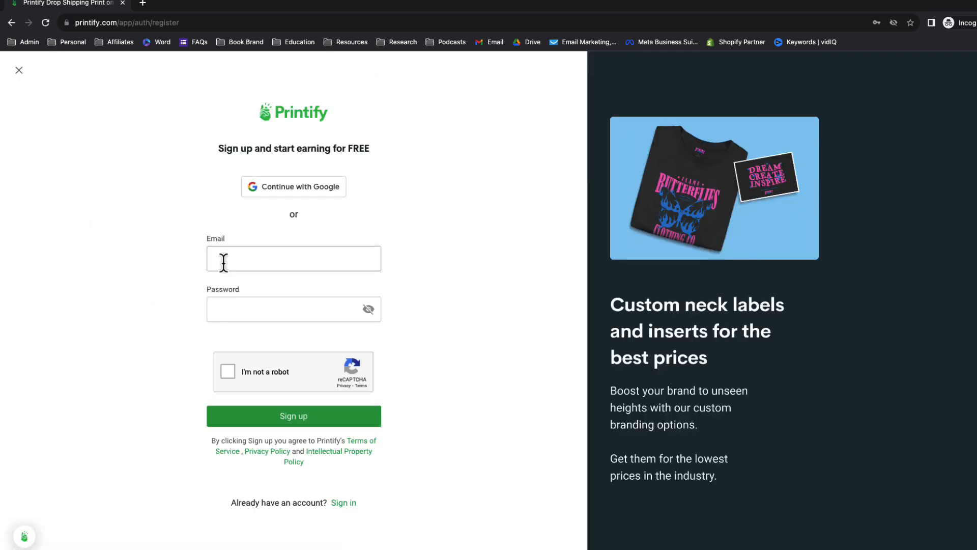
left_click(212, 258)
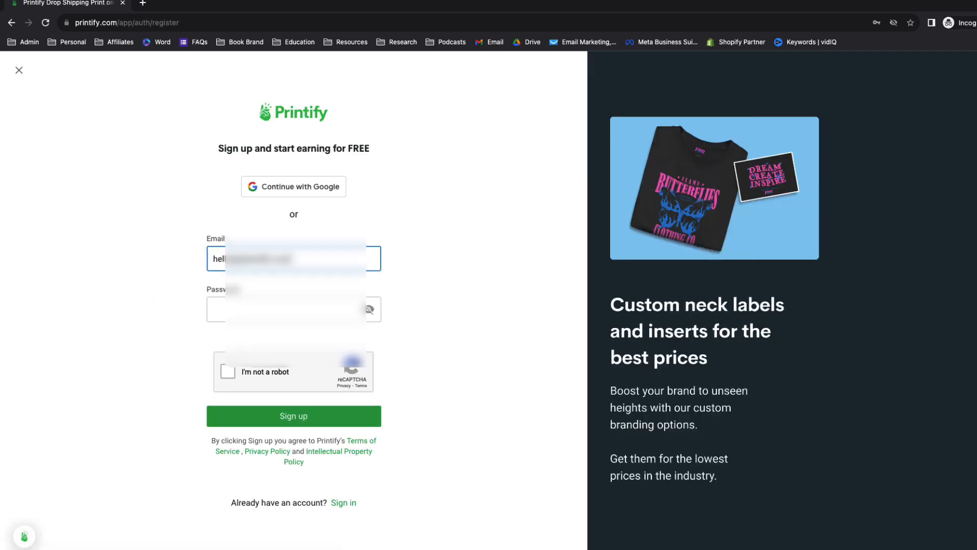
key("Tab")
type("••••")
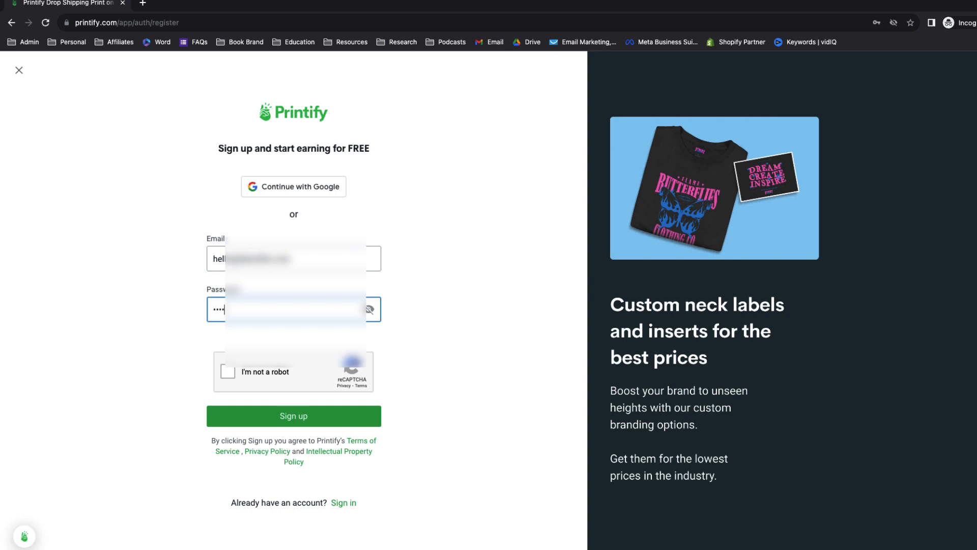
left_click(227, 370)
left_click(283, 420)
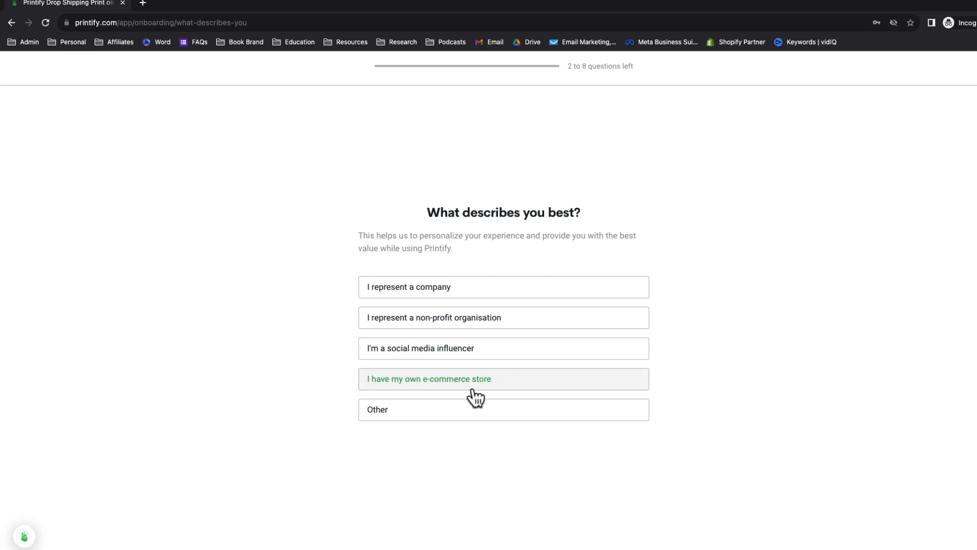
Step: Answer the onboarding questions with Other, Start my first online business, Store set up and Youtube, and choose to connect a store
left_click(398, 409)
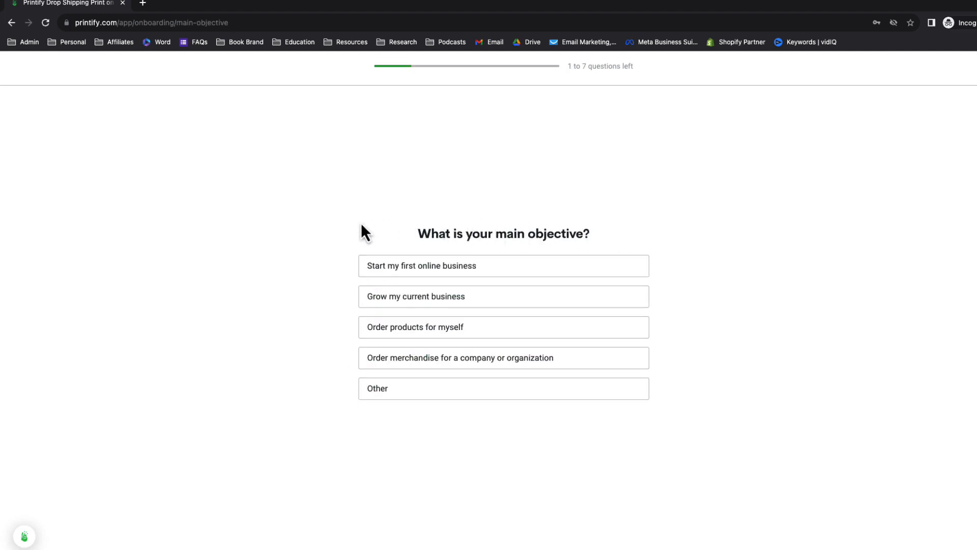
left_click(404, 270)
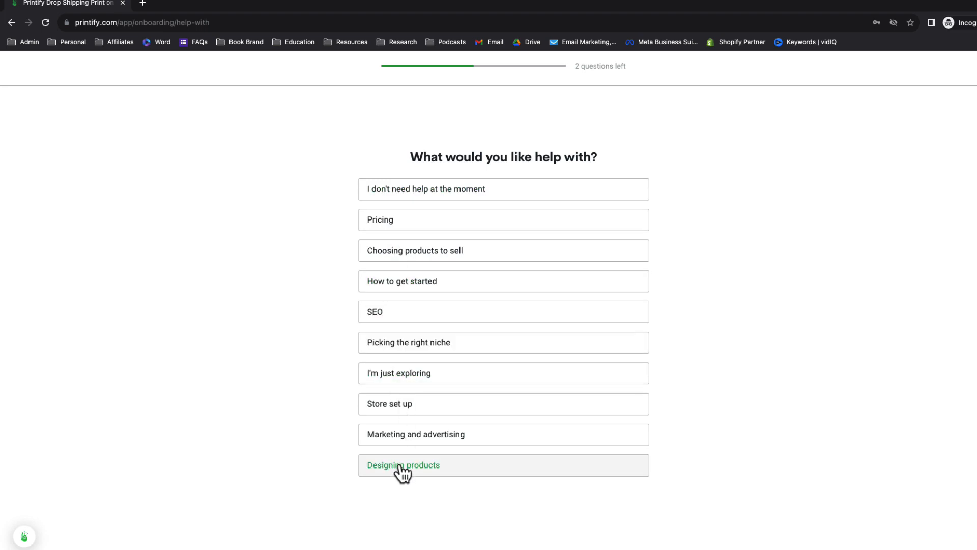
left_click(393, 406)
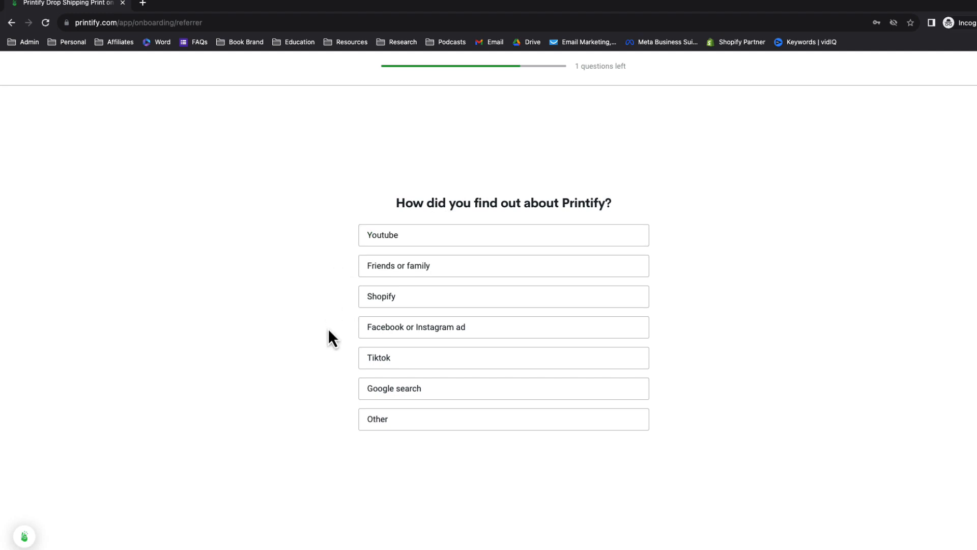
left_click(391, 251)
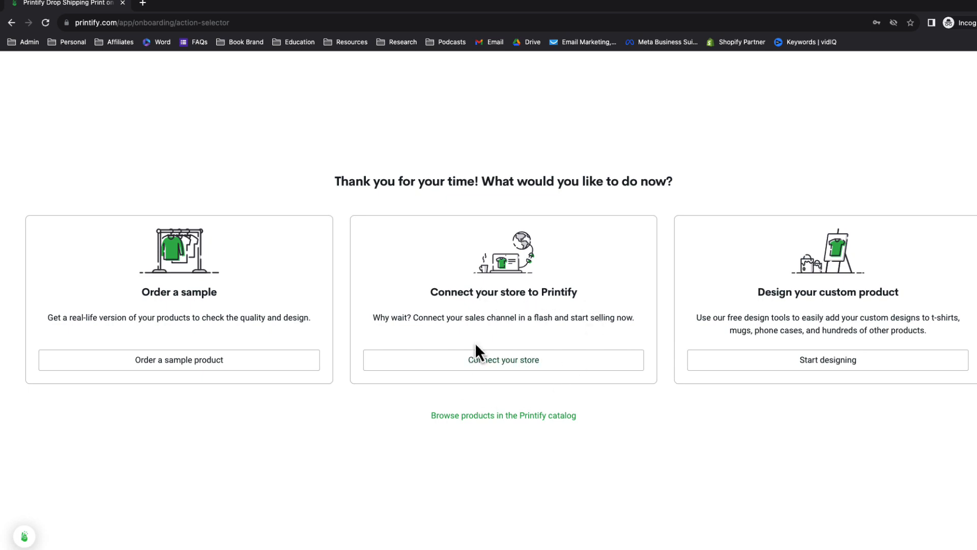
left_click(492, 364)
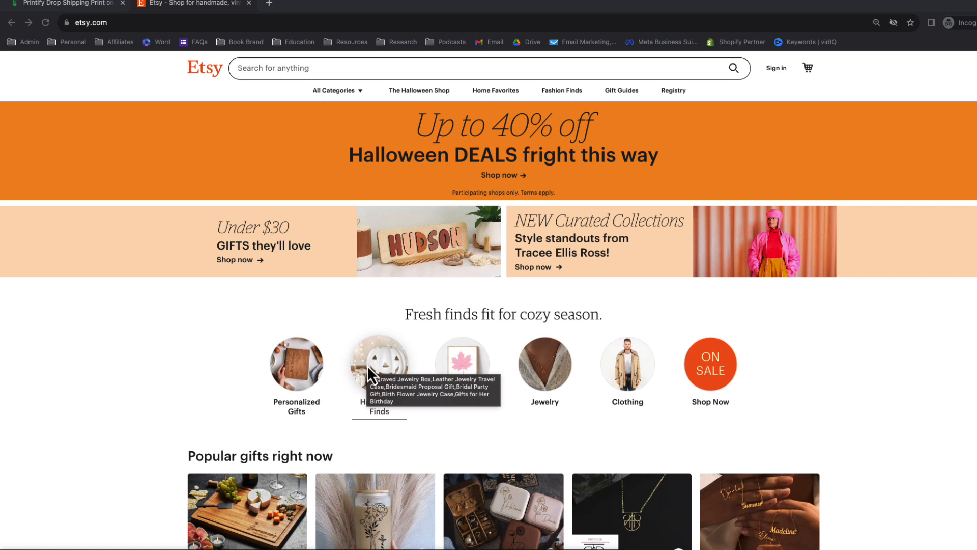
Step: Register a new Etsy account with the e-mail address, first name and account password
left_click(779, 70)
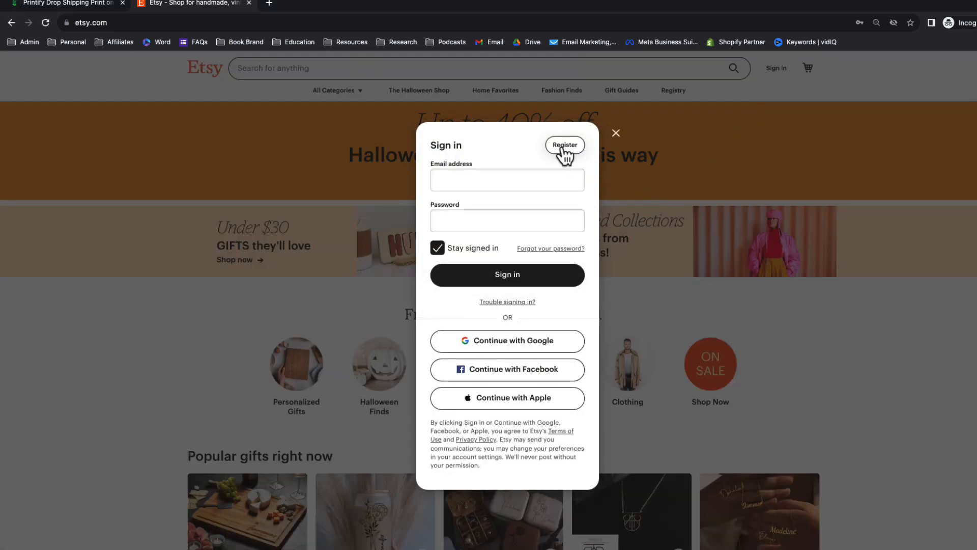
left_click(564, 145)
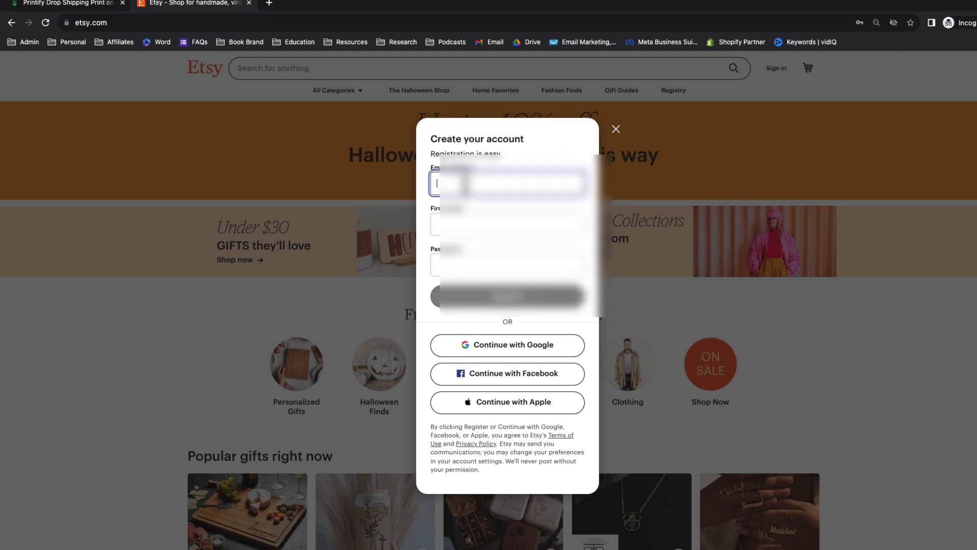
left_click(465, 183)
type("h")
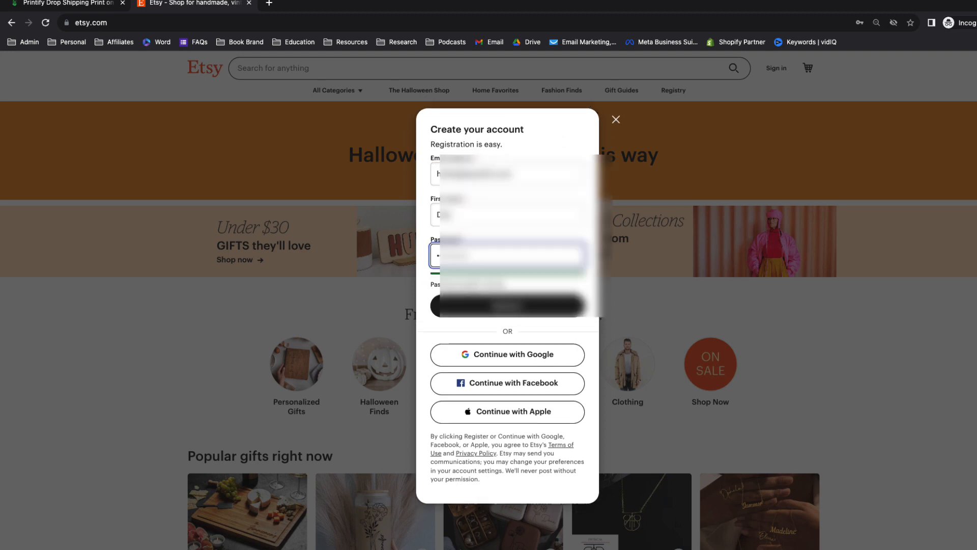
left_click(514, 314)
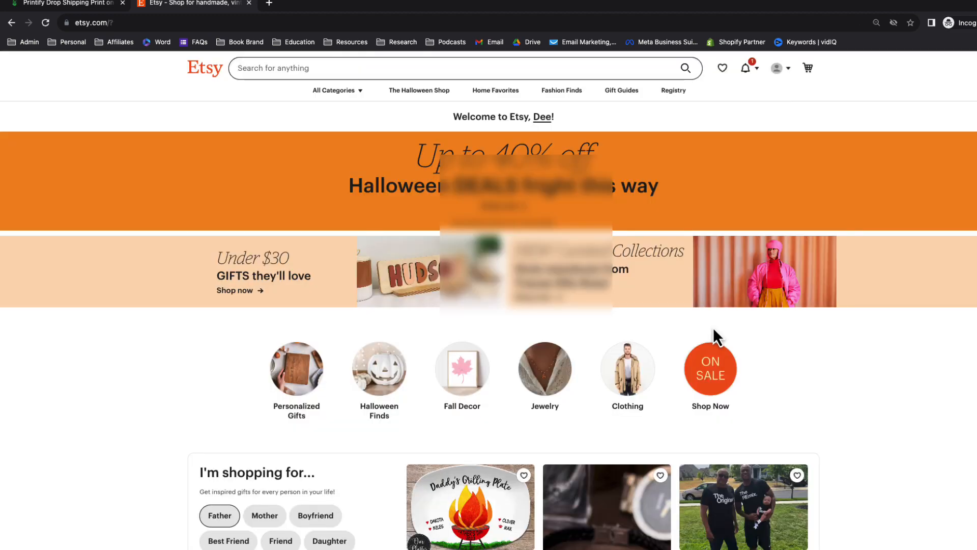
Step: Go to Sell on Etsy from the account and get started with the seller onboarding
left_click(779, 69)
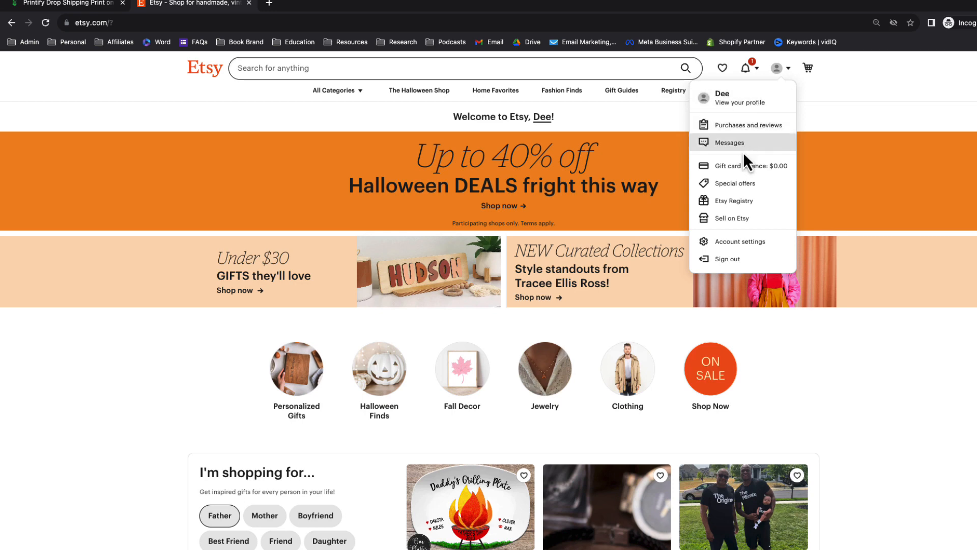
left_click(735, 218)
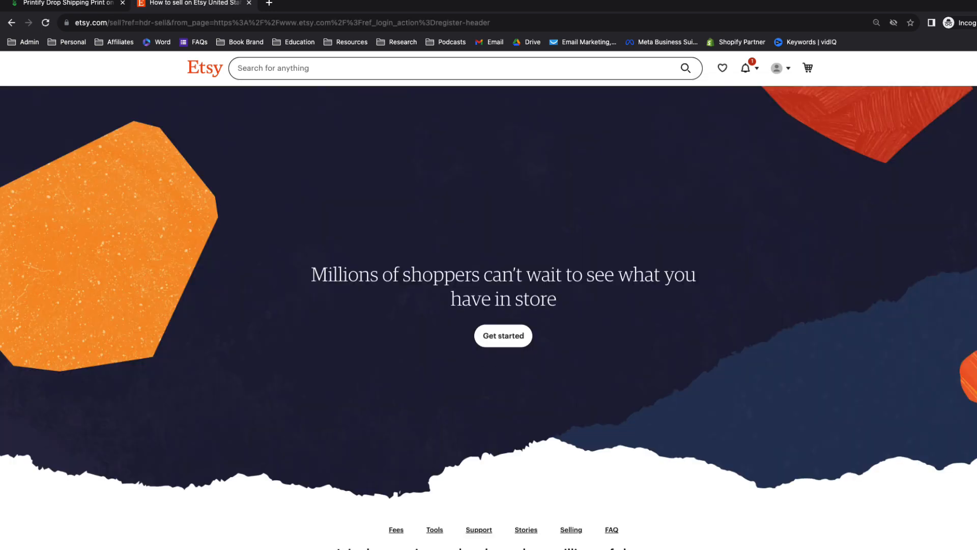
left_click(500, 348)
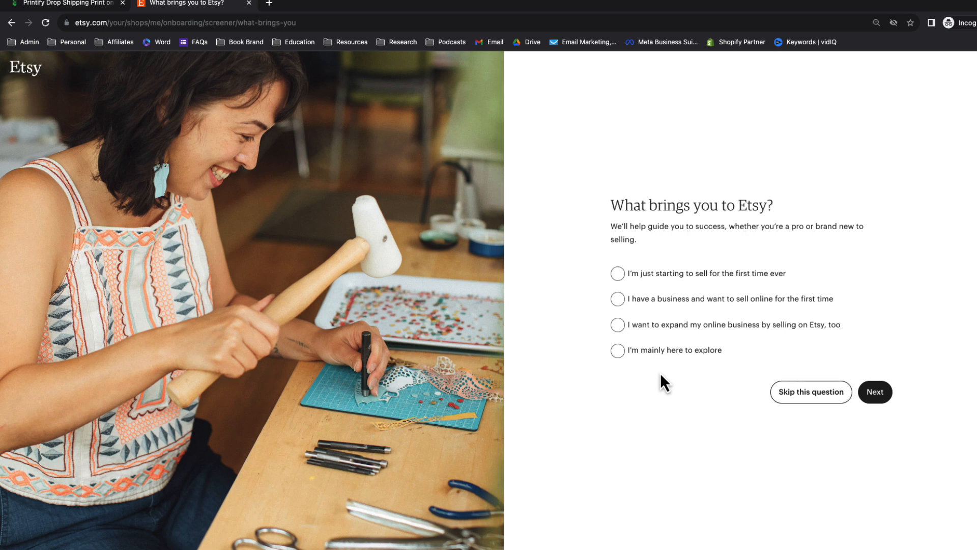
Step: Answer the seller questions with selling for the first time ever and help with Deciding what to sell, and start the shop
left_click(618, 275)
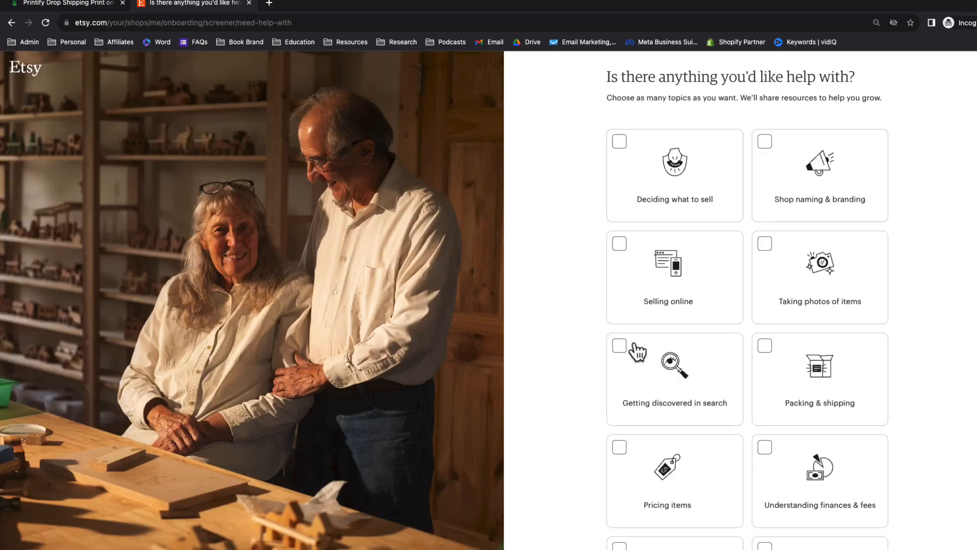
scroll(656, 366, "down", 5)
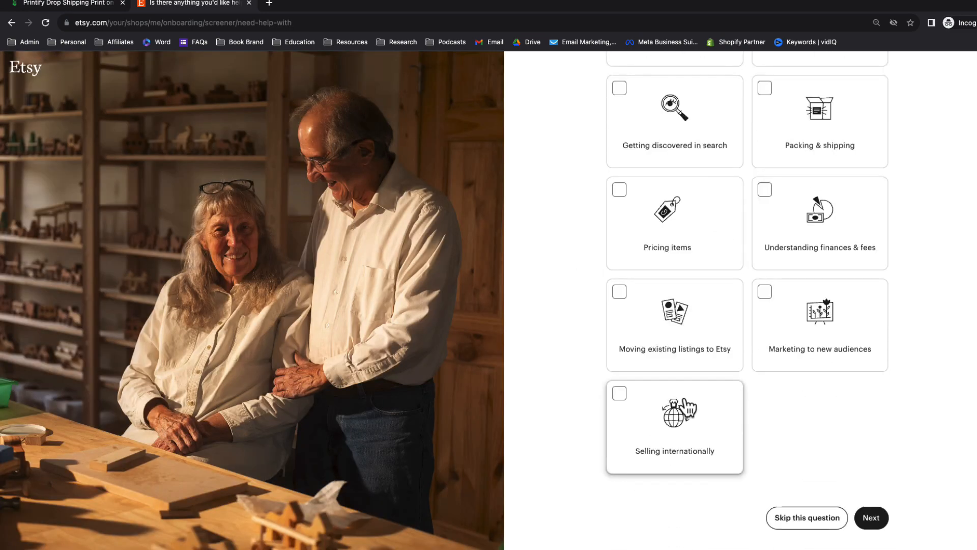
scroll(688, 407, "up", 5)
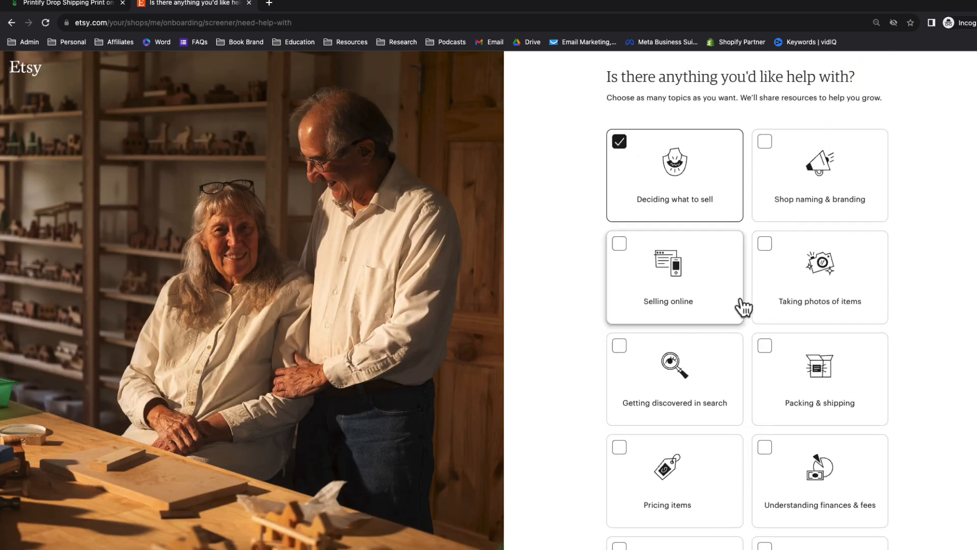
scroll(743, 307, "down", 6)
left_click(868, 524)
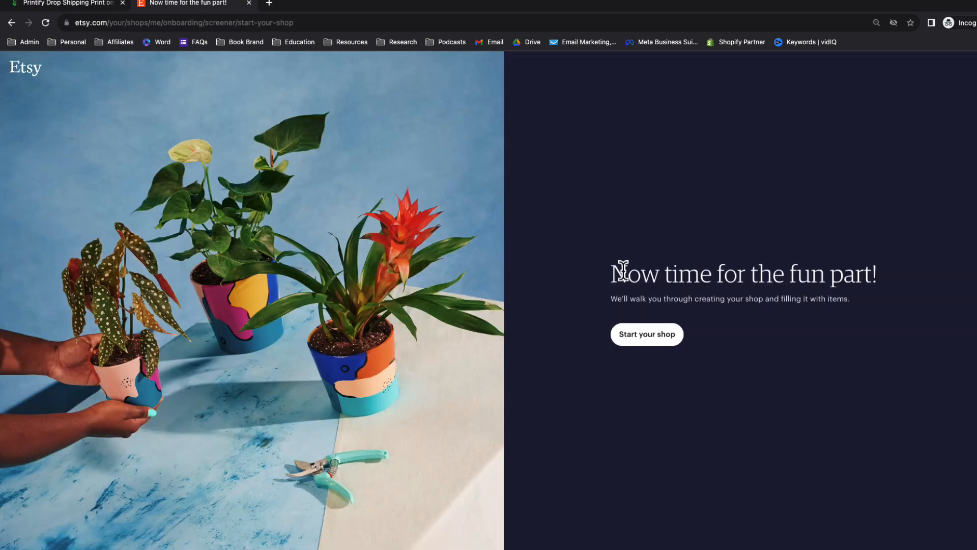
left_click_drag(623, 270, 780, 272)
left_click(642, 336)
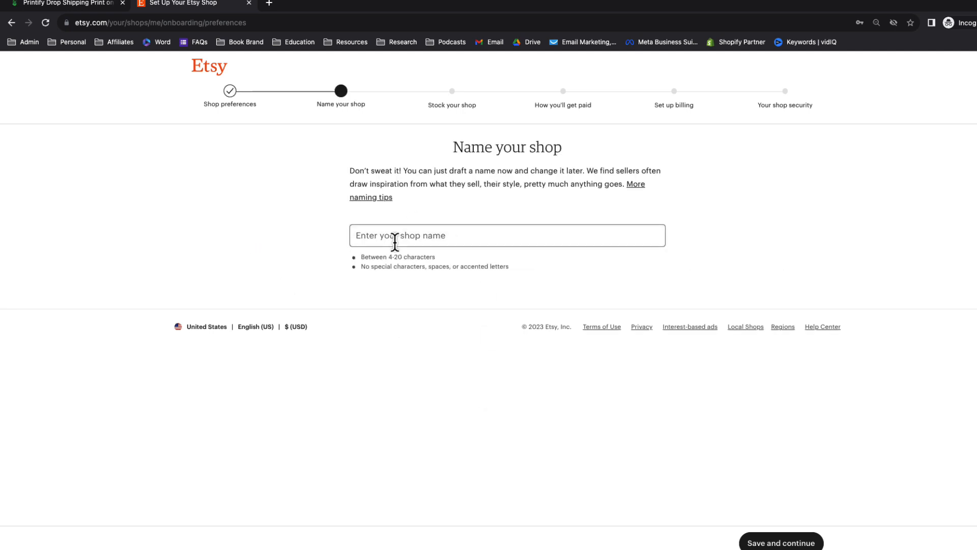
Step: Name the shop DeeTestShop and save it to continue to stocking the shop
left_click(395, 239)
type("DeeTestShop")
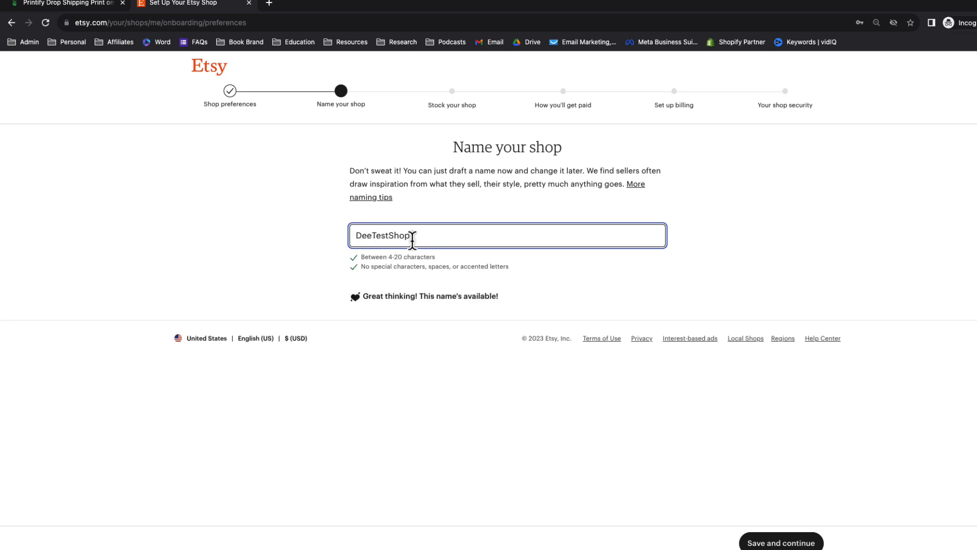
left_click(779, 542)
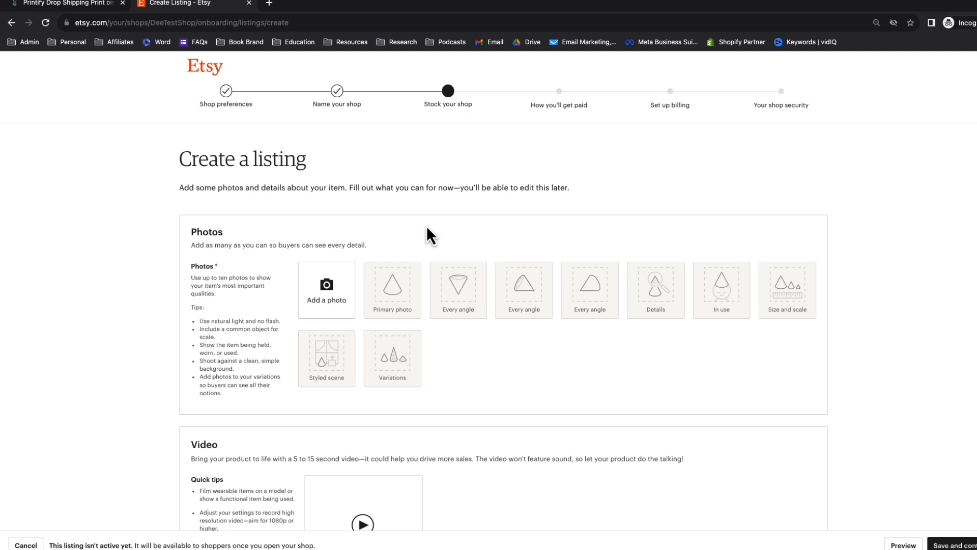
Step: Add the purple T-shirt mockup image as the primary photo of the new listing
left_click(334, 302)
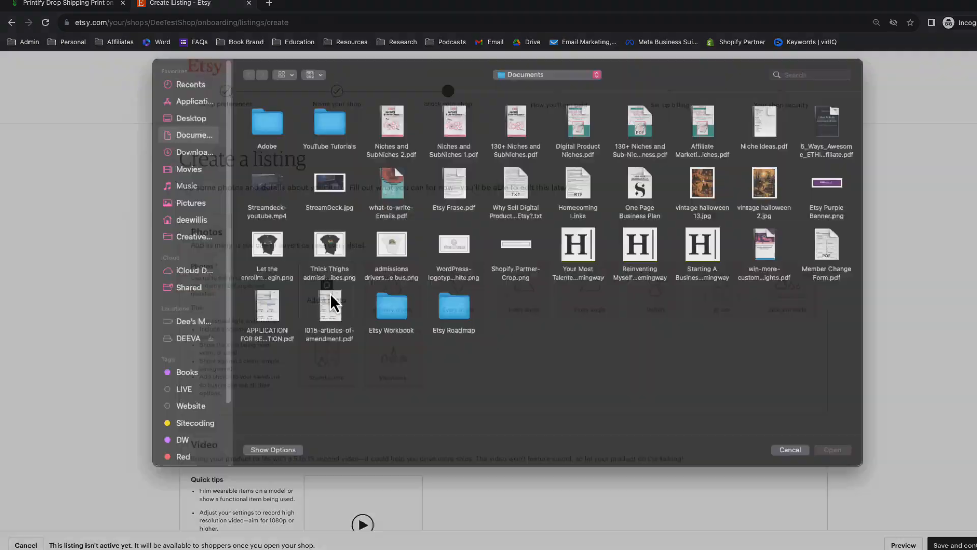
double_click(293, 320)
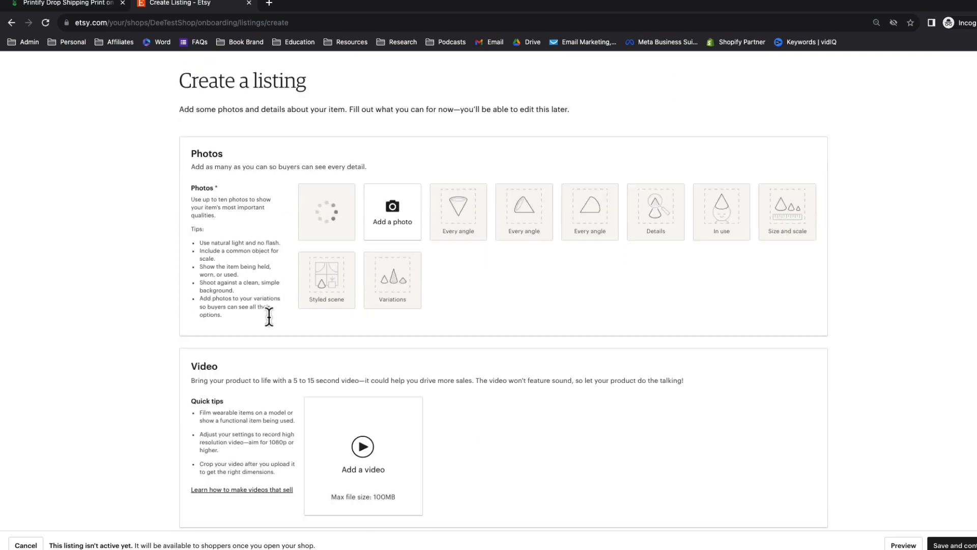
scroll(268, 316, "down", 5)
scroll(305, 230, "up", 5)
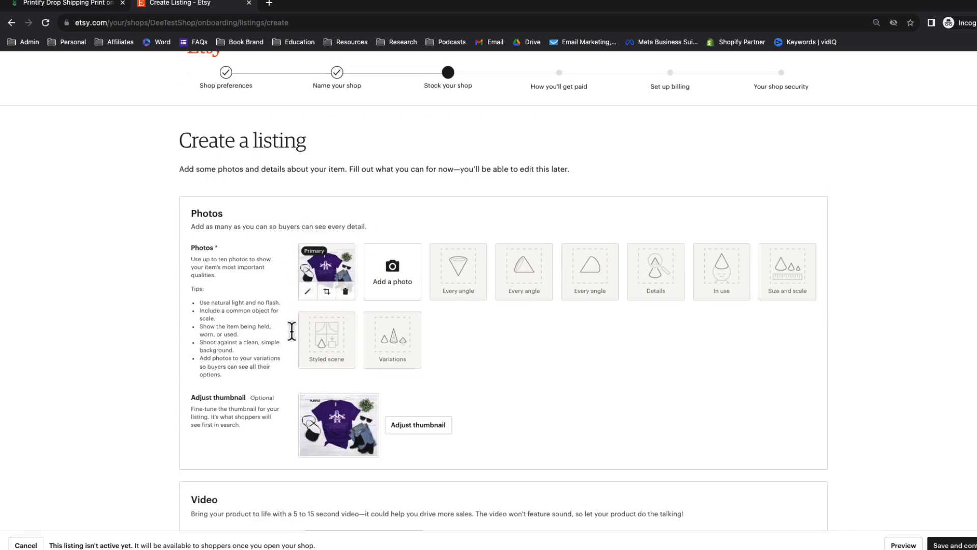
Step: Enter "Test Listing 1" as the listing's title
scroll(275, 367, "down", 5)
scroll(276, 389, "down", 2)
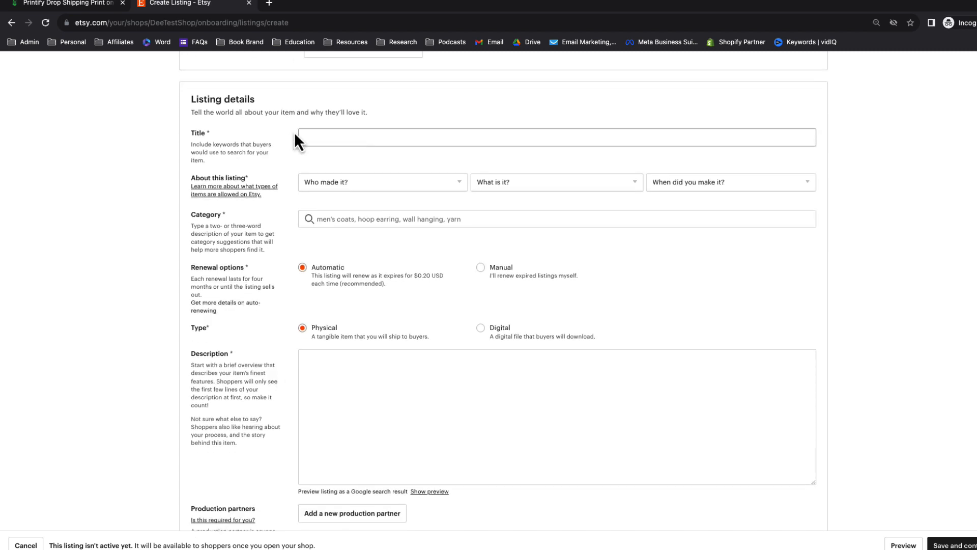
left_click(329, 136)
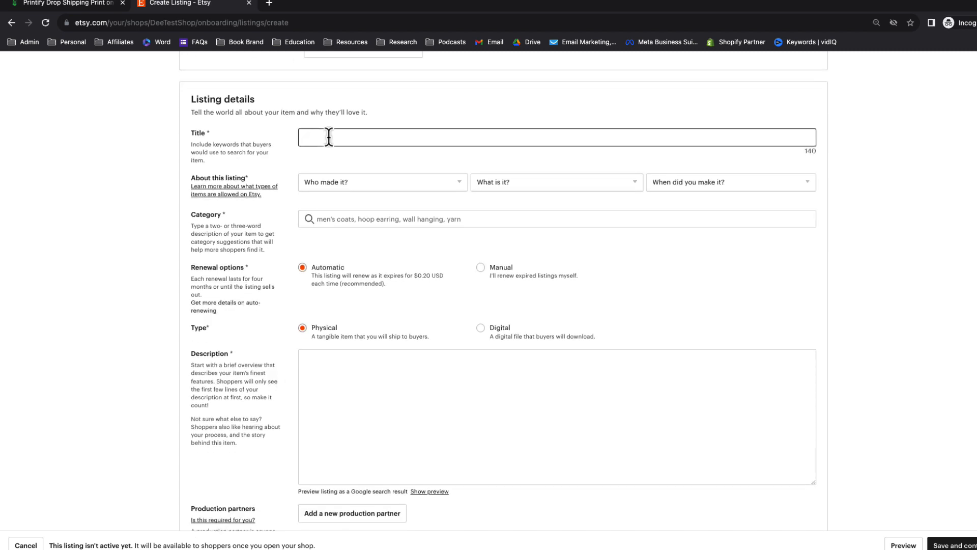
type("Test ")
type("Mockup")
key("BackSpace")
key("BackSpace")
key("BackSpace")
key("BackSpace")
key("BackSpace")
key("BackSpace")
key("BackSpace")
type("Listi")
left_click(145, 174)
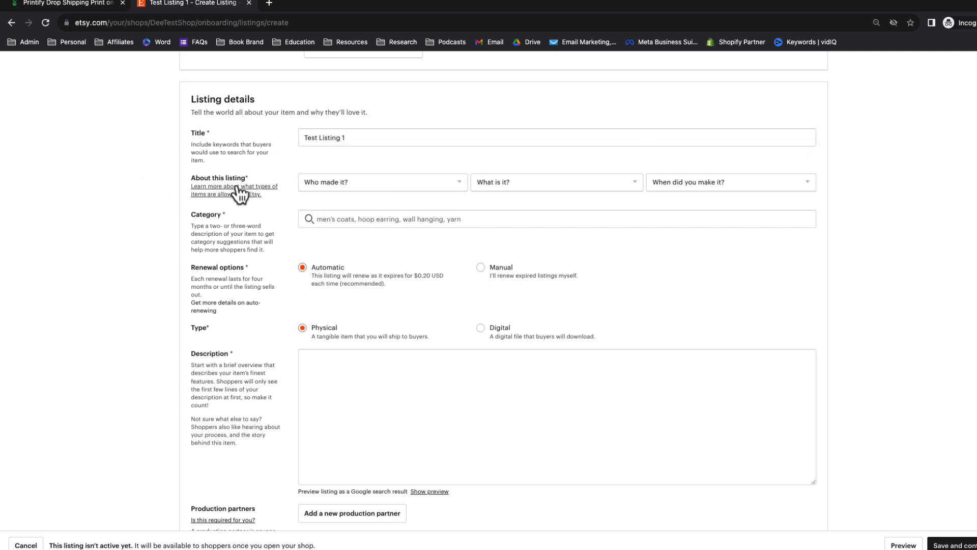
Step: Describe the listing as made by "I did", "A finished product" and "Made To Order"
left_click(329, 182)
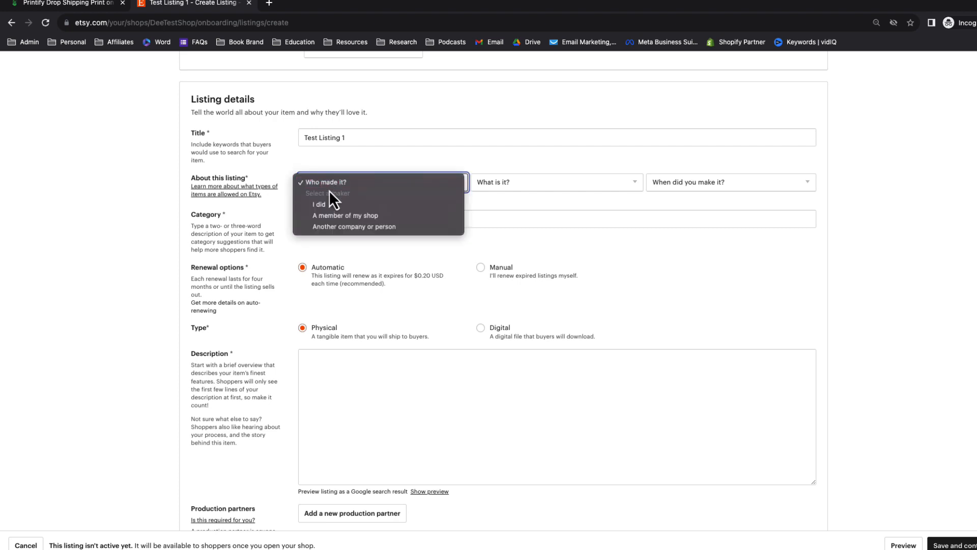
left_click(363, 201)
left_click(496, 185)
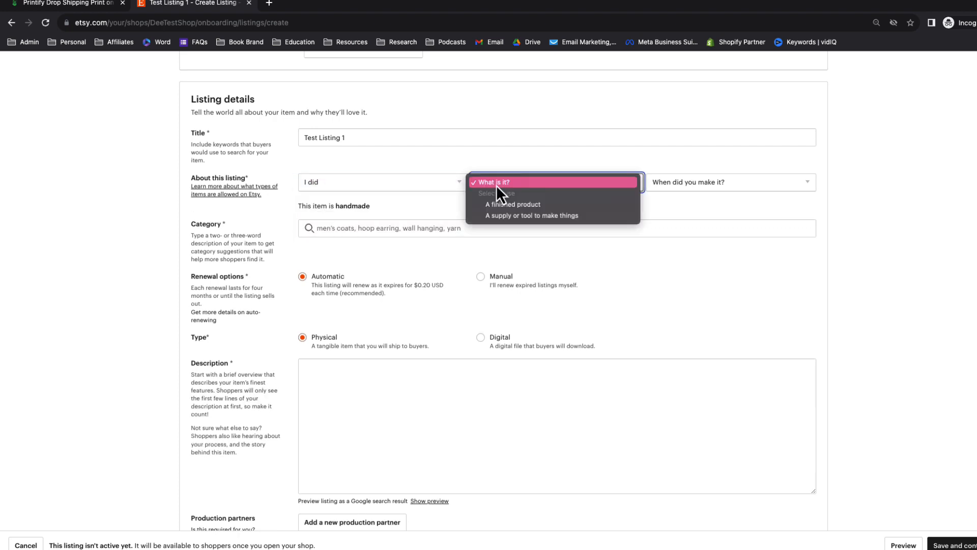
left_click(521, 204)
left_click(667, 183)
left_click(671, 205)
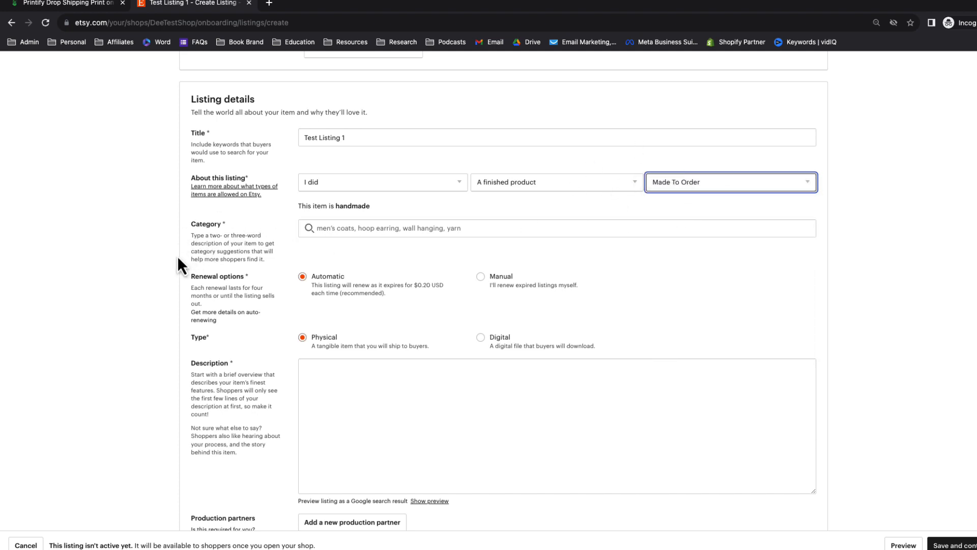
Step: Assign the listing to the T-shirts category under Women's Clothing, Tops & Tees, leaving the optional attributes blank
left_click(347, 233)
type("t")
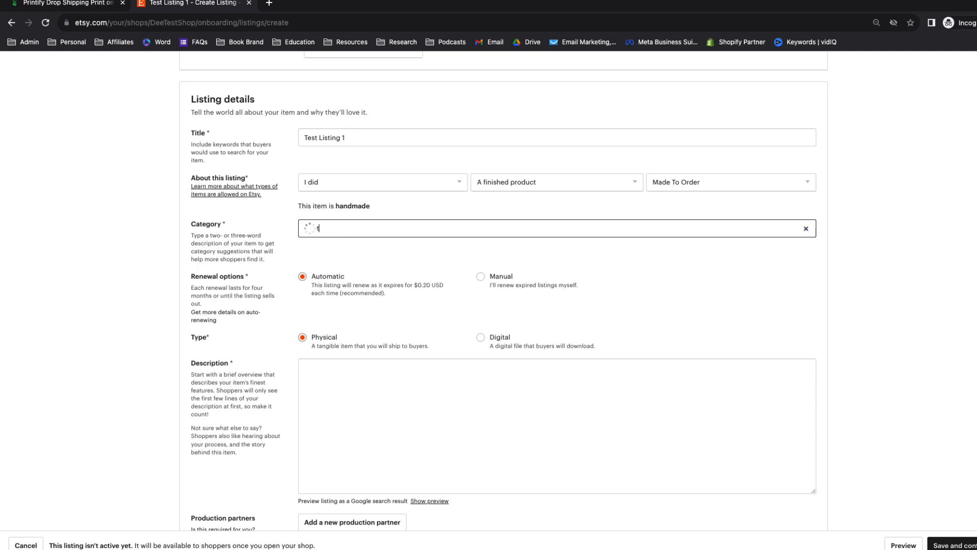
left_click(340, 253)
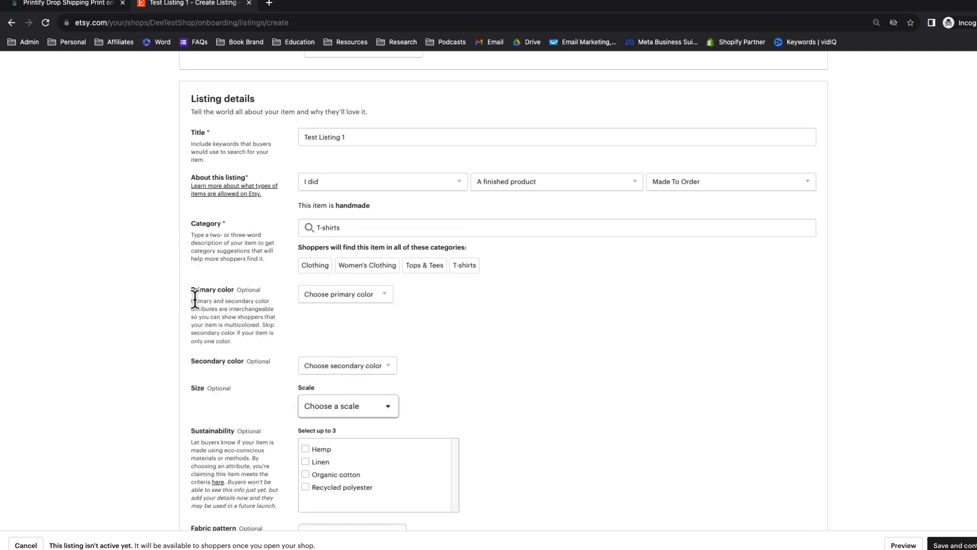
scroll(194, 296, "down", 7)
scroll(178, 249, "down", 3)
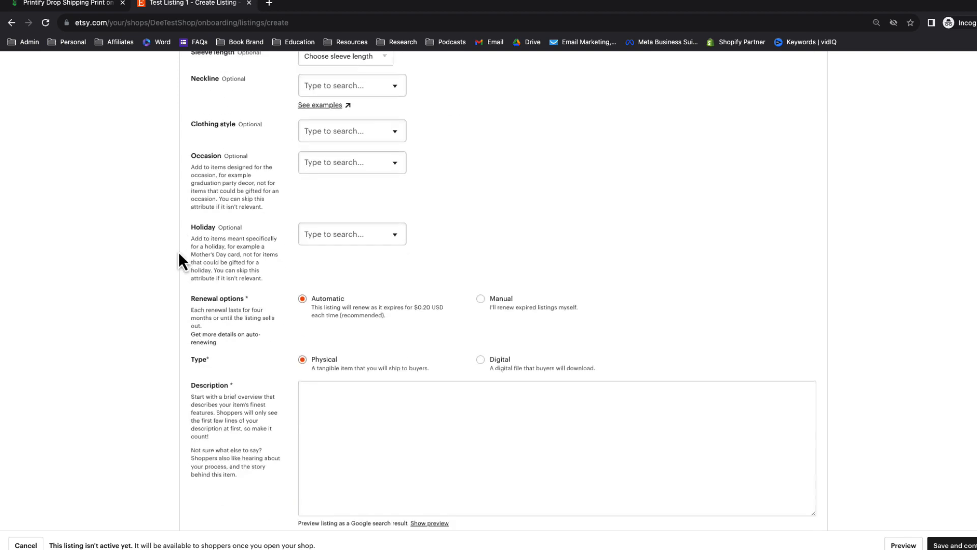
Step: Set the listing's renewal option to Manual and enter "Test Listing" as its description
left_click(480, 296)
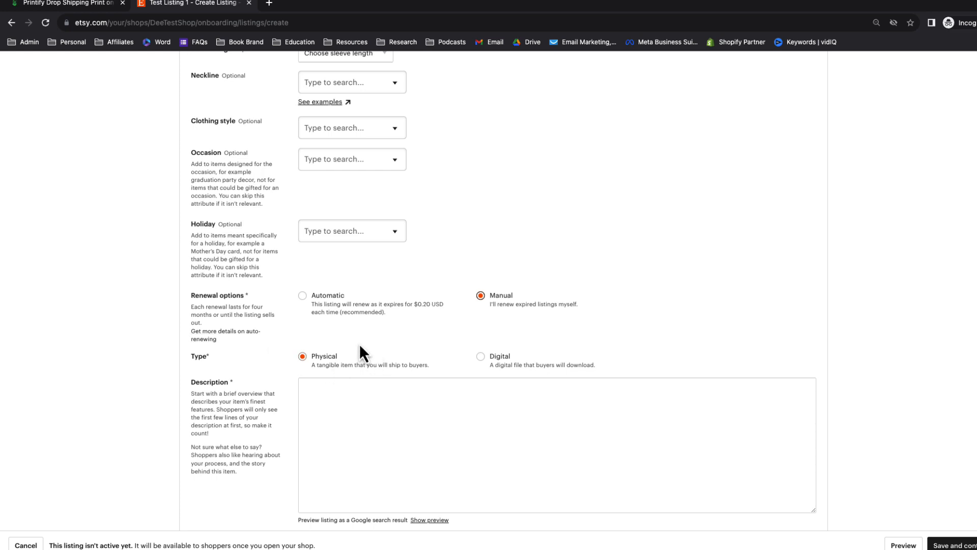
scroll(264, 351, "down", 1)
left_click(344, 327)
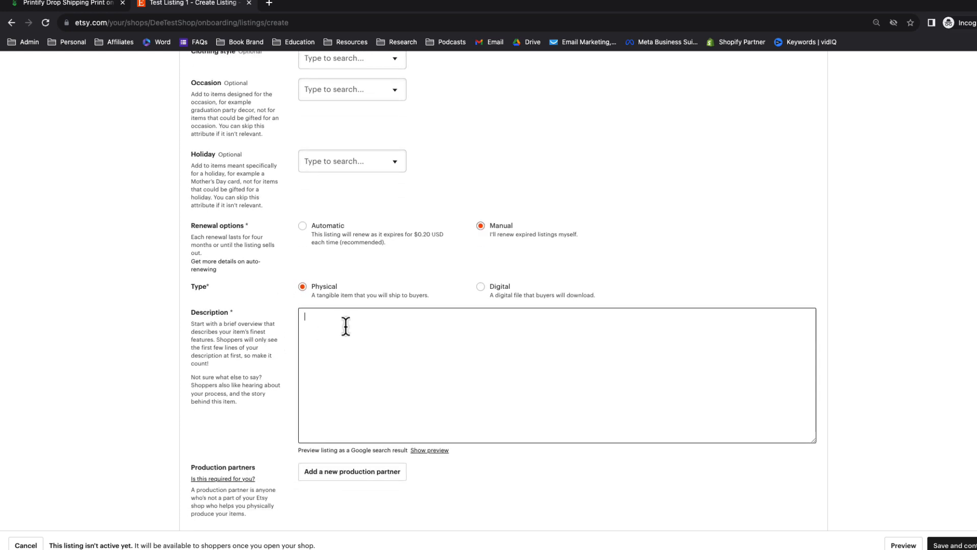
type("Test Listing")
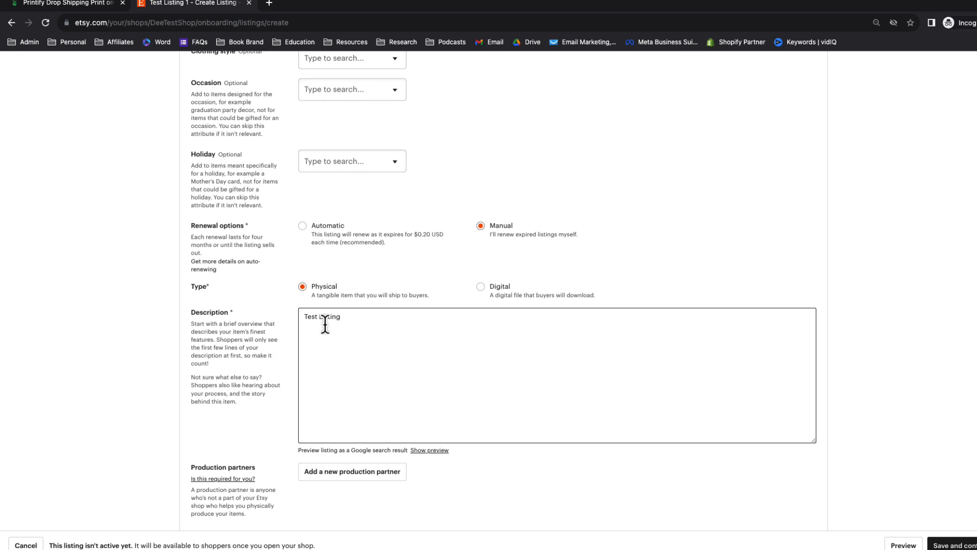
Step: Set the listing's price to $250.00, leaving the production partner, section, tags and materials blank
scroll(246, 334, "down", 6)
scroll(269, 333, "down", 2)
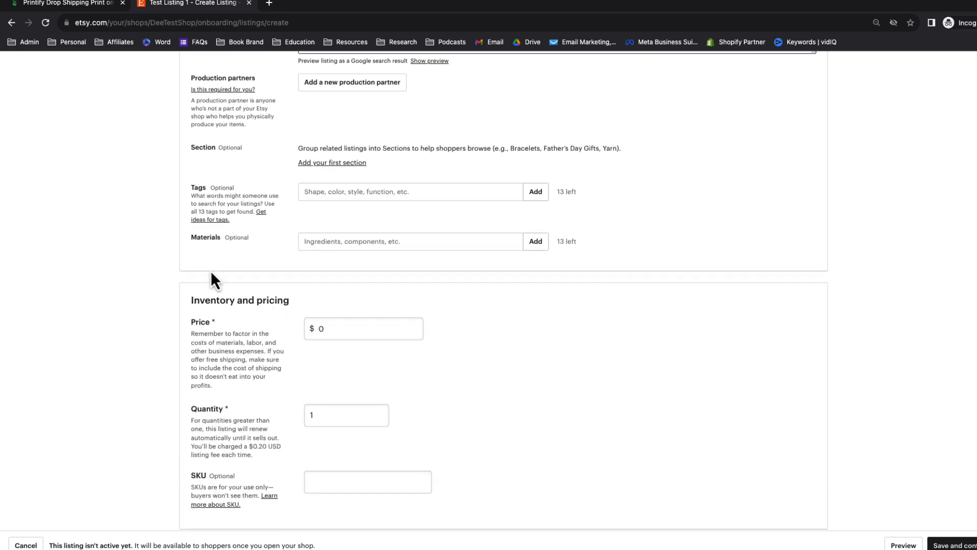
left_click(319, 320)
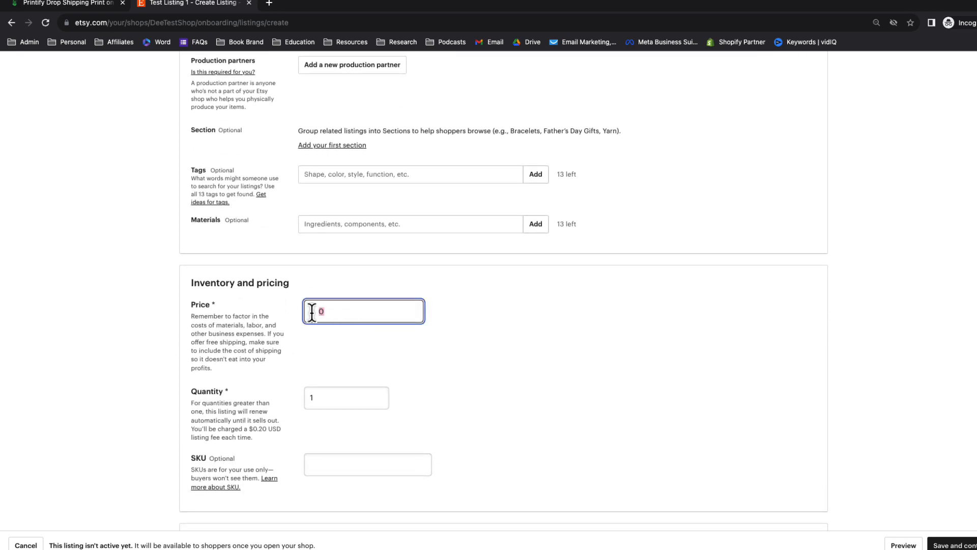
double_click(311, 309)
type("250.00")
left_click(173, 318)
scroll(189, 323, "down", 3)
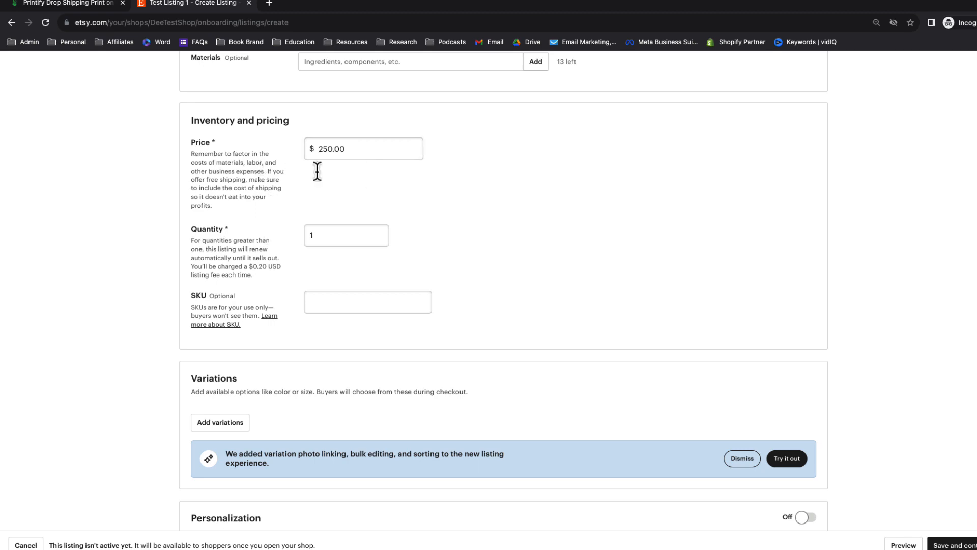
Step: Look through the variations, shipping and returns sections and try to save the listing without filling in the shipping details
scroll(321, 224, "down", 1)
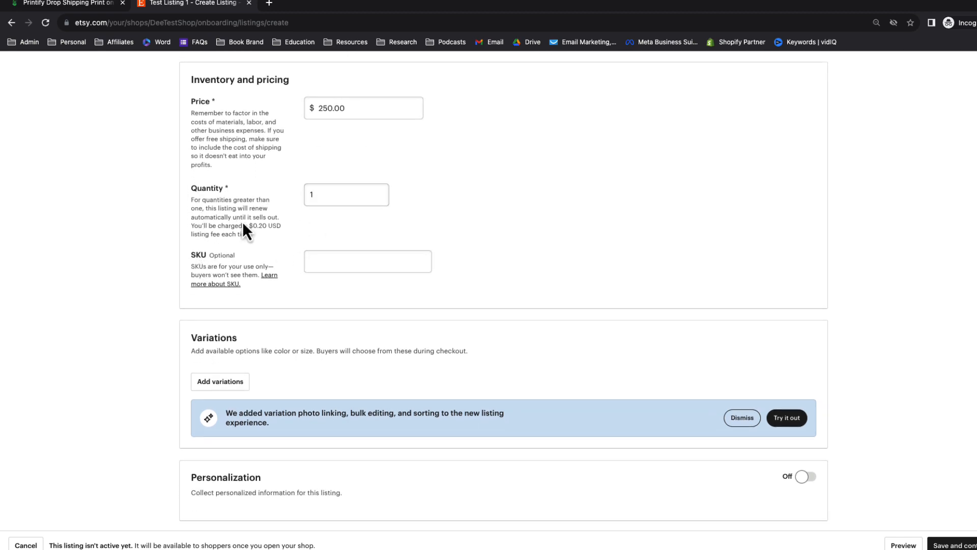
scroll(191, 295, "down", 5)
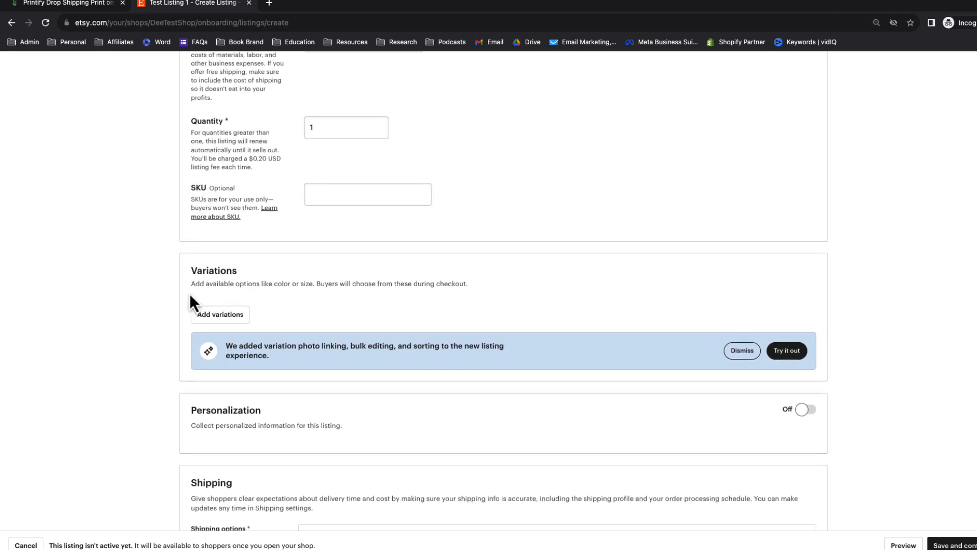
scroll(191, 273, "down", 4)
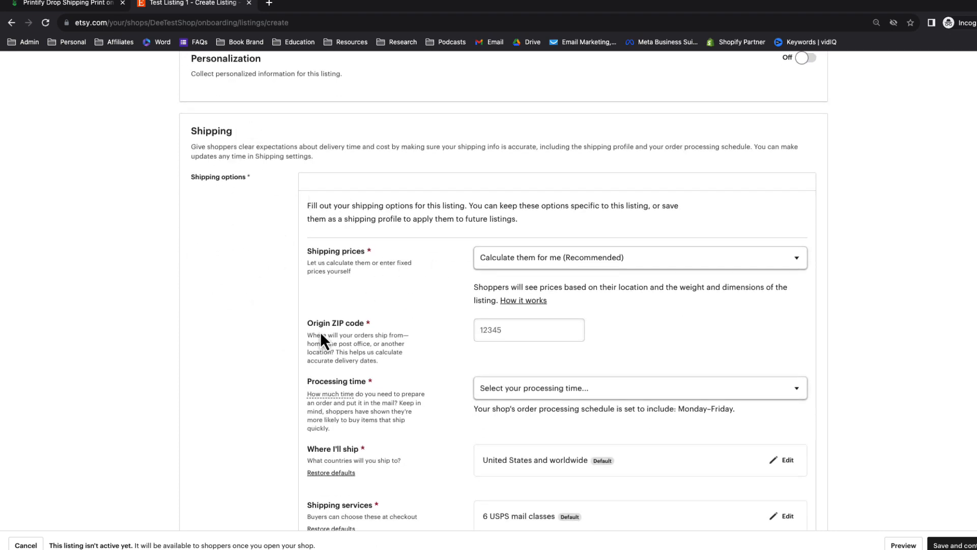
scroll(295, 336, "down", 6)
scroll(236, 301, "down", 8)
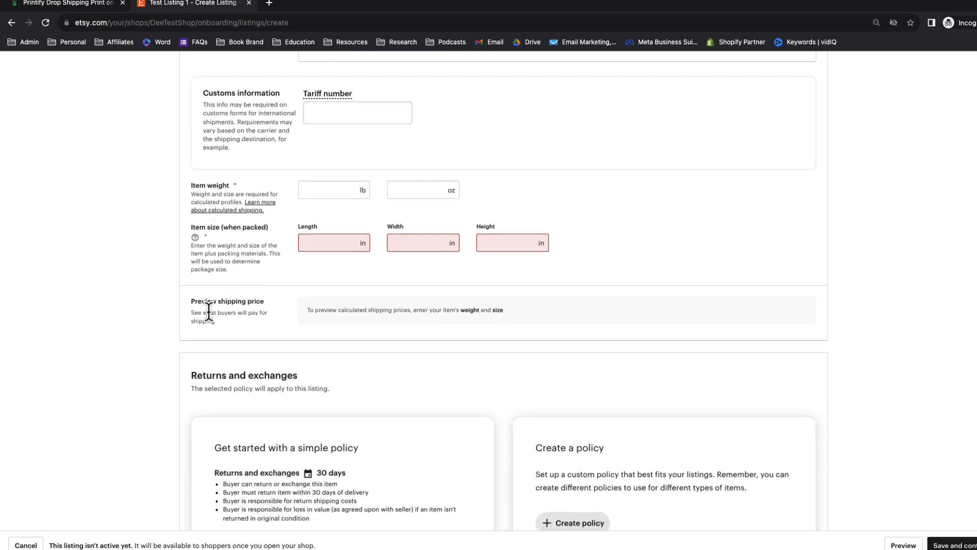
scroll(206, 307, "down", 2)
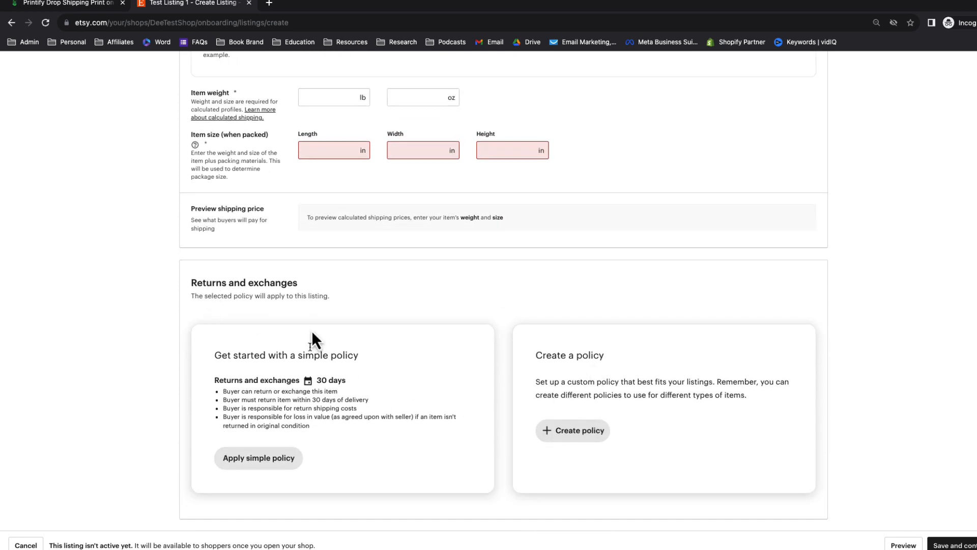
left_click(910, 543)
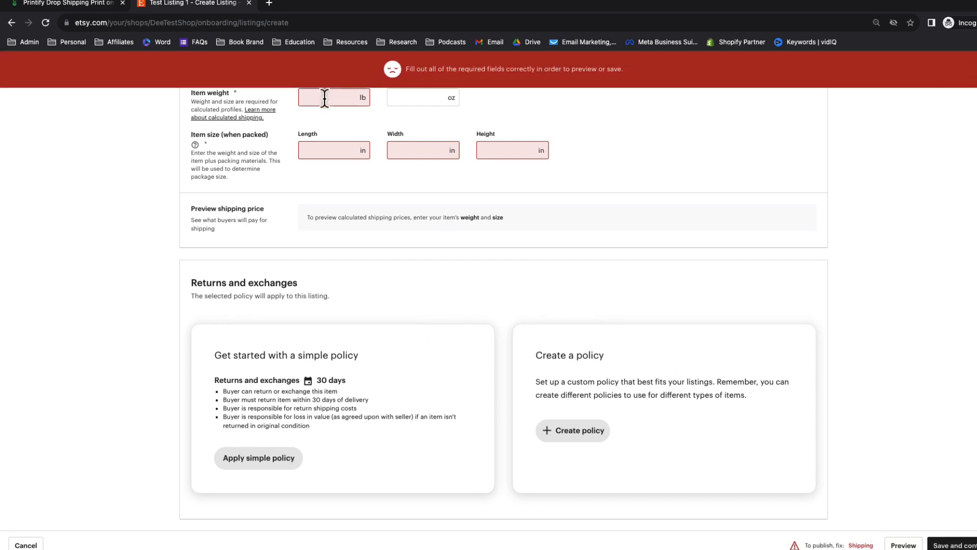
scroll(293, 229, "up", 3)
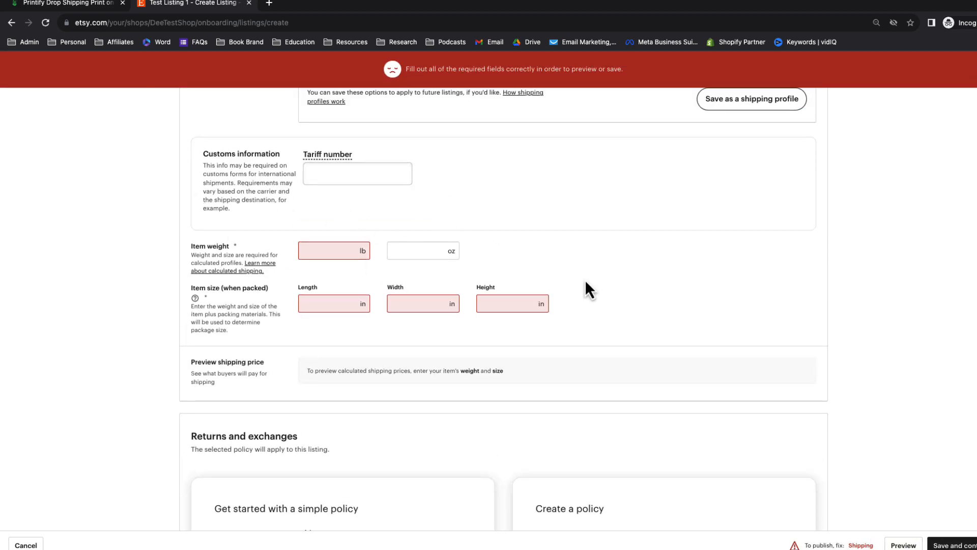
scroll(588, 290, "down", 3)
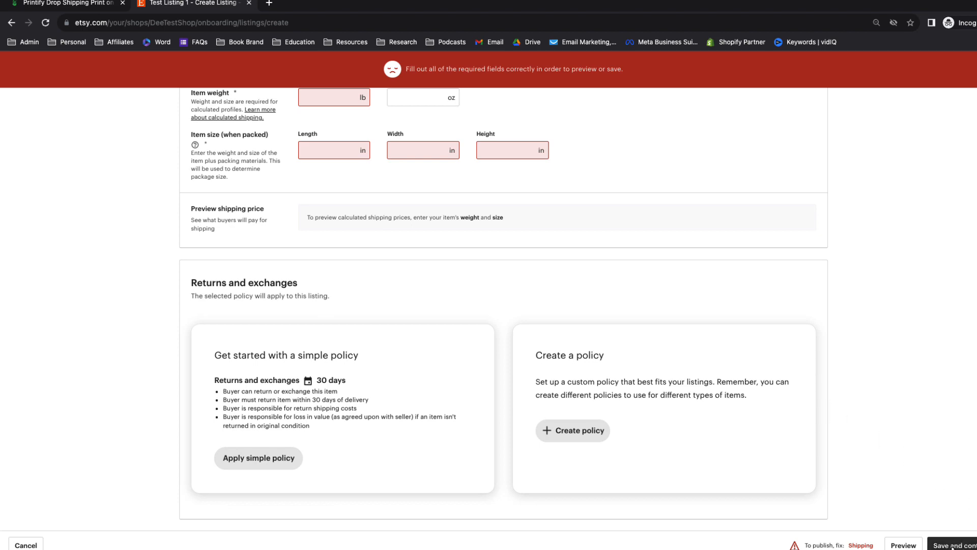
left_click(938, 546)
Step: Set the item weight to 2 lb in the listing's shipping section
scroll(739, 255, "up", 5)
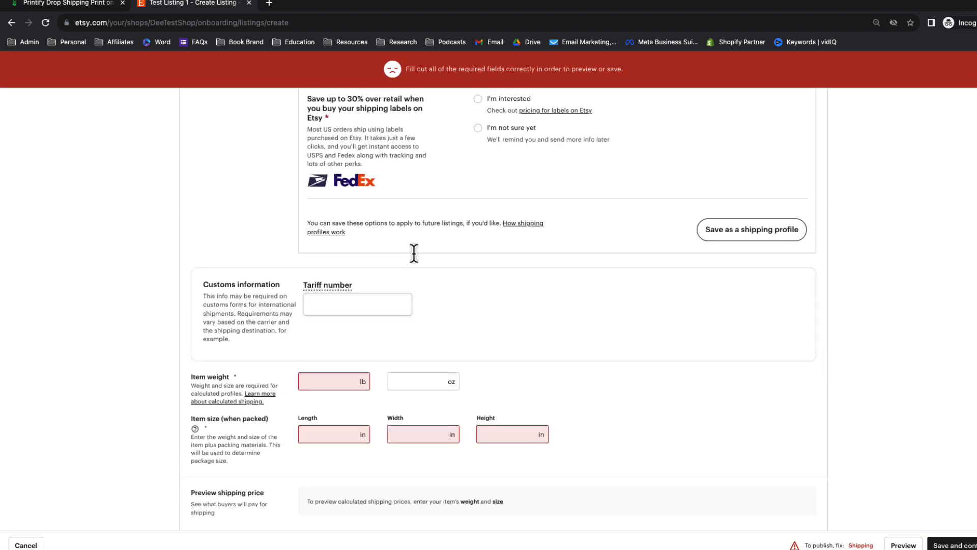
scroll(422, 274, "up", 1)
scroll(434, 296, "down", 4)
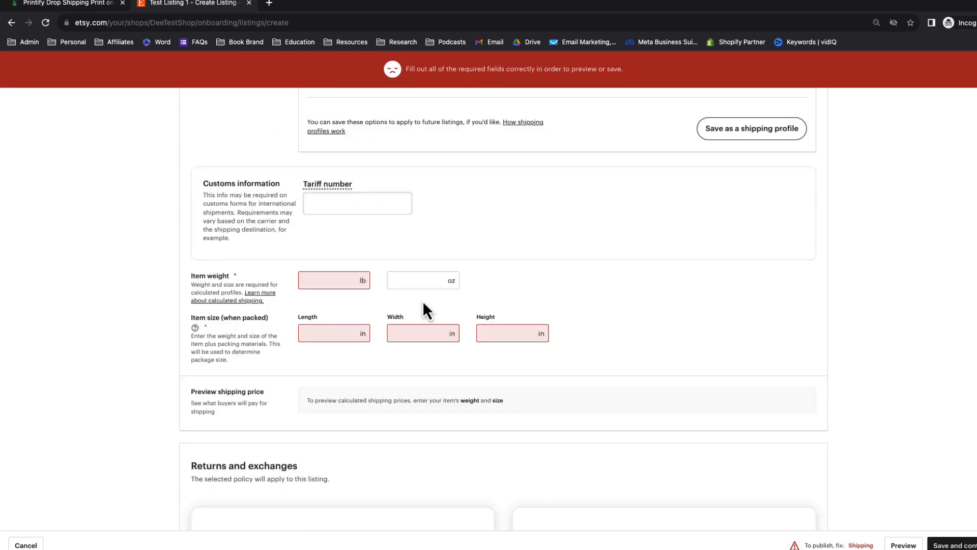
left_click(328, 201)
type("2")
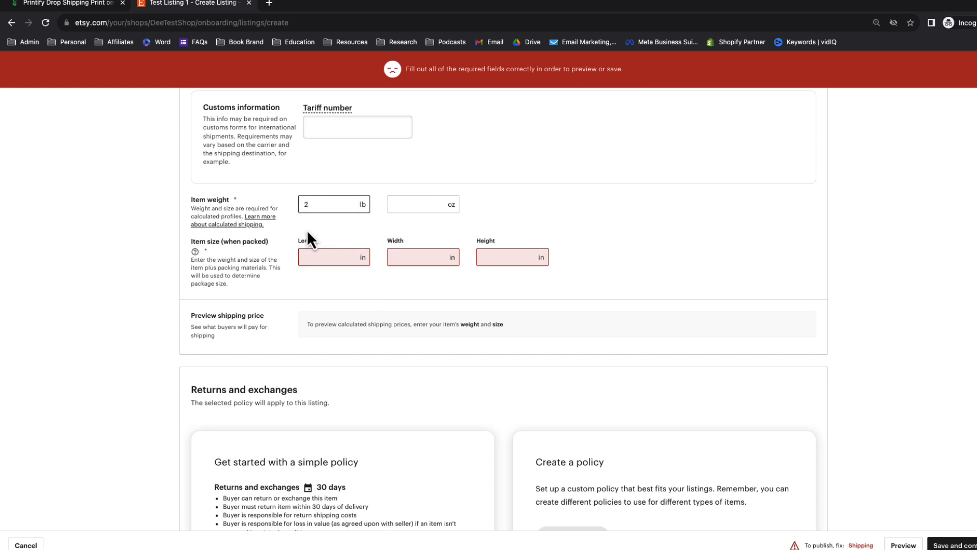
Step: Set the packed item size to 10 in length, 10 in width and 3 in height
left_click(326, 257)
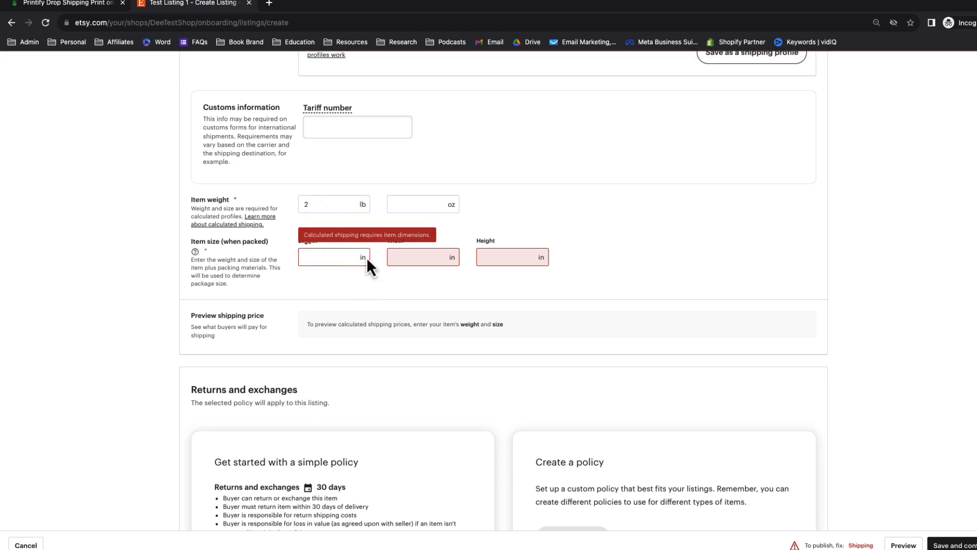
type("10")
left_click(411, 259)
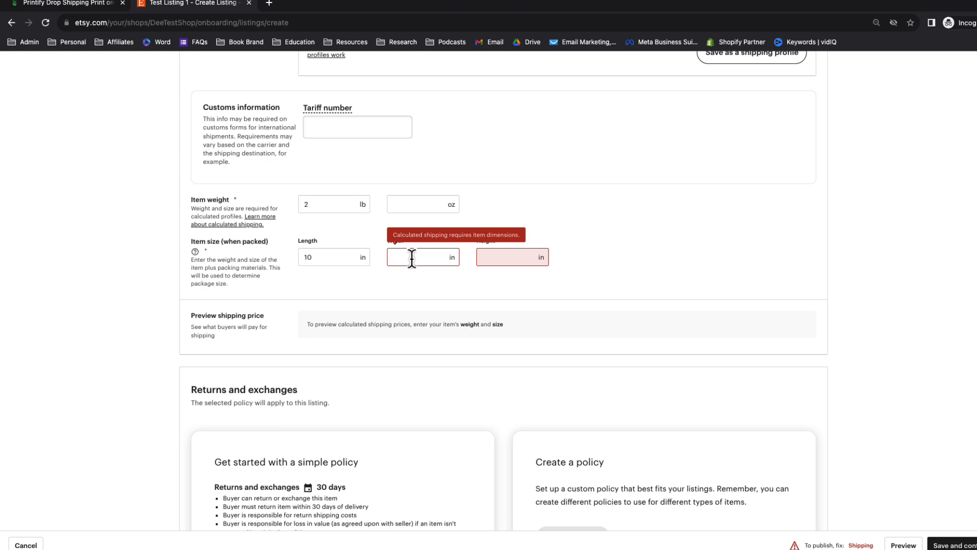
type("10")
left_click(497, 260)
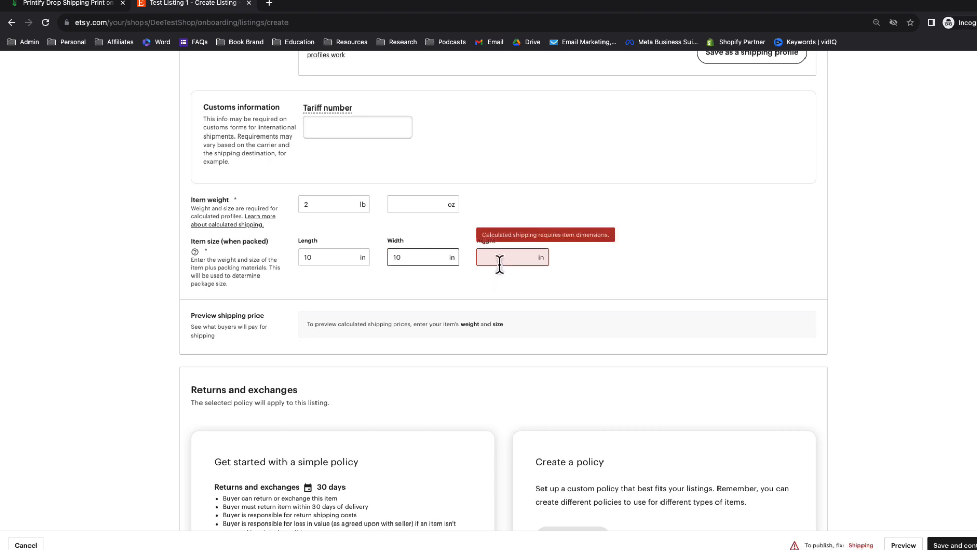
type("3")
left_click(658, 244)
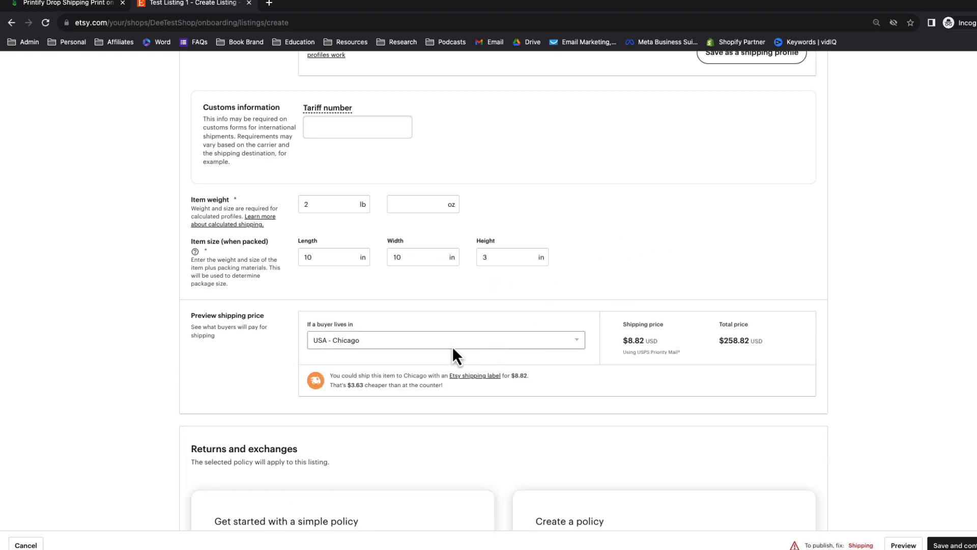
Step: Check the shipping price preview for a buyer in USA - Chicago and try to save the listing again
left_click(387, 343)
left_click(368, 307)
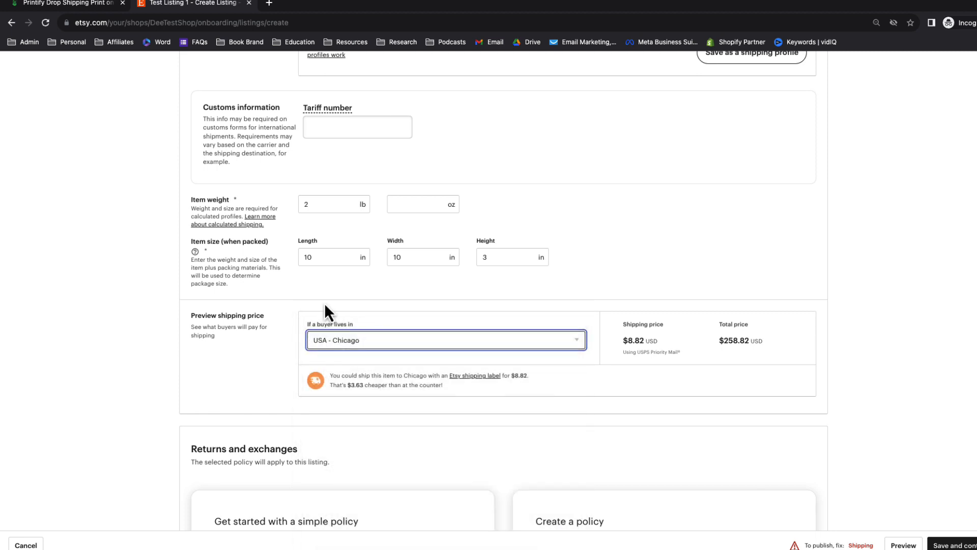
scroll(811, 445, "down", 5)
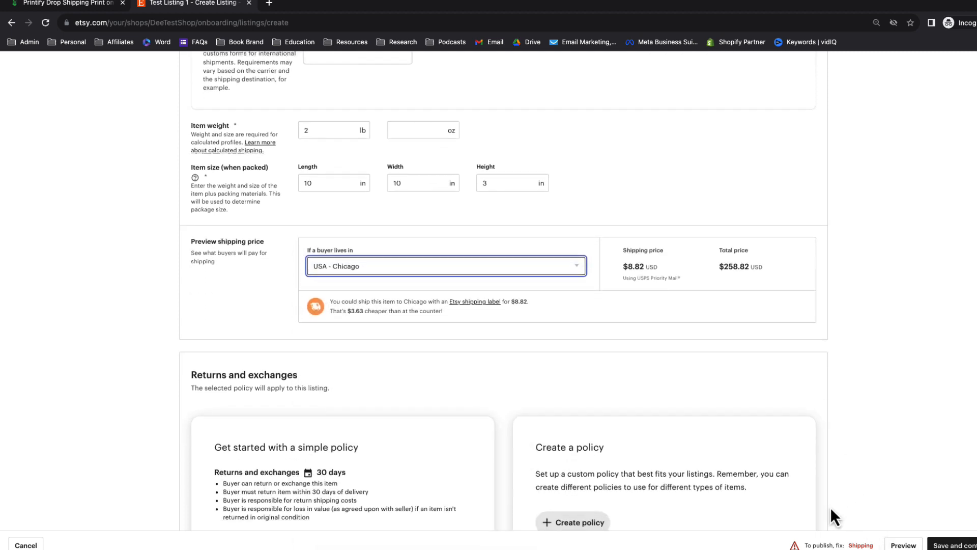
left_click(936, 545)
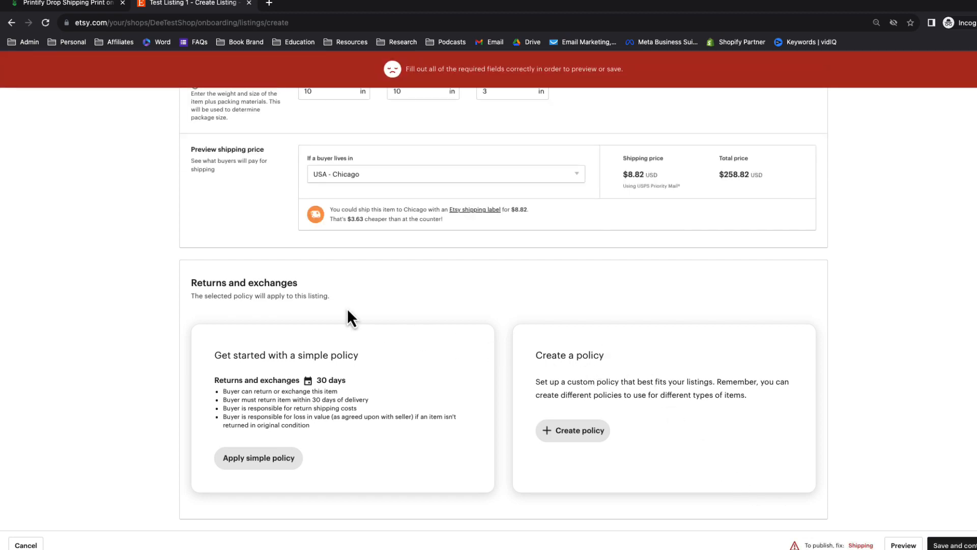
Step: Enter the origin ZIP code in the listing's shipping options
scroll(225, 277, "up", 10)
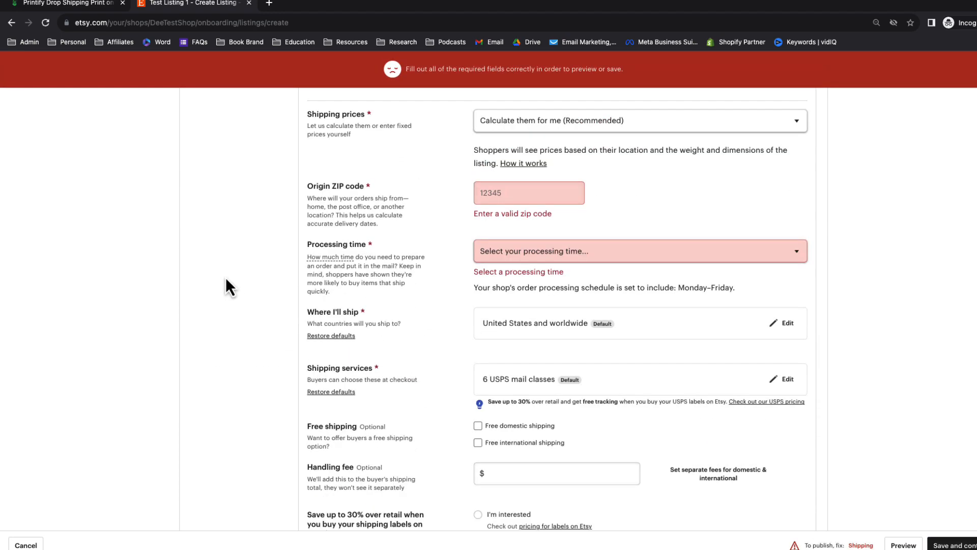
scroll(225, 276, "up", 2)
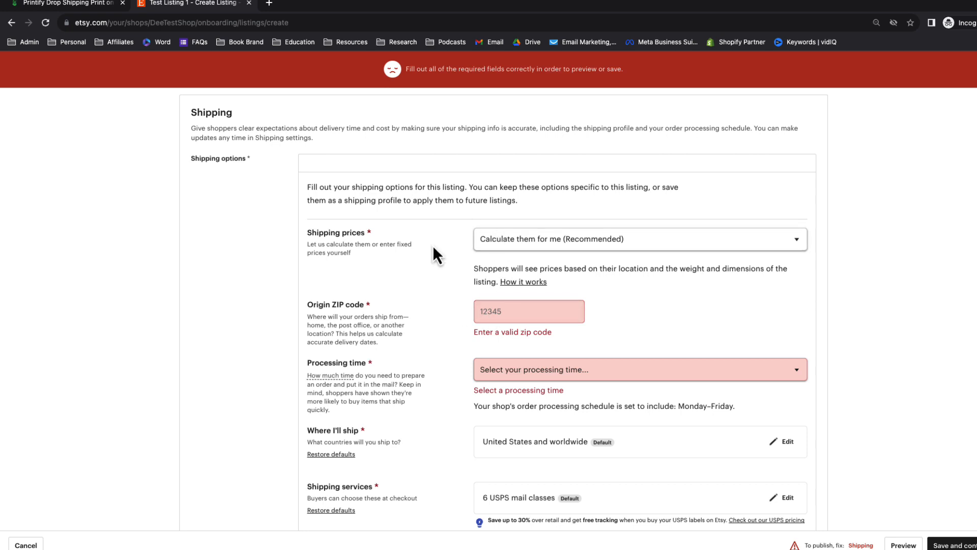
left_click(483, 310)
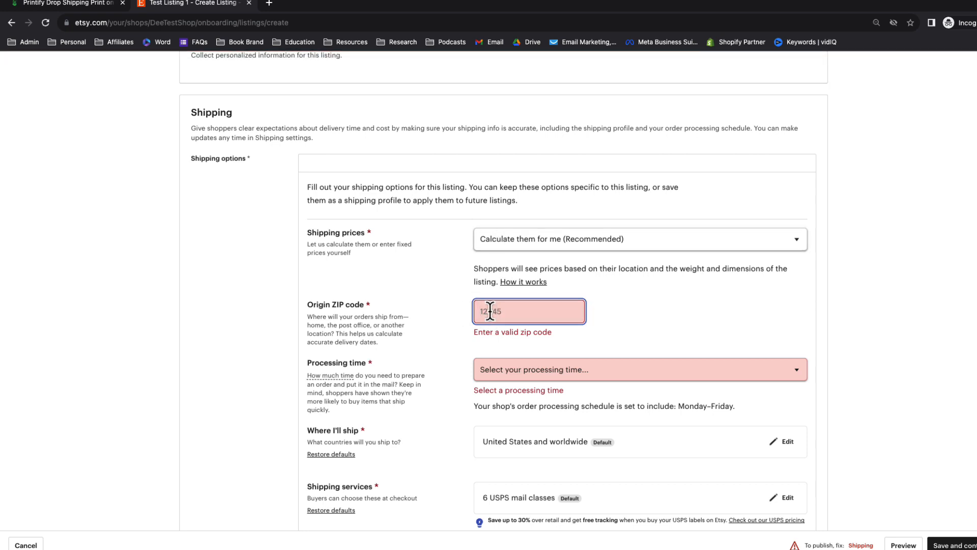
type("85323")
left_click(453, 351)
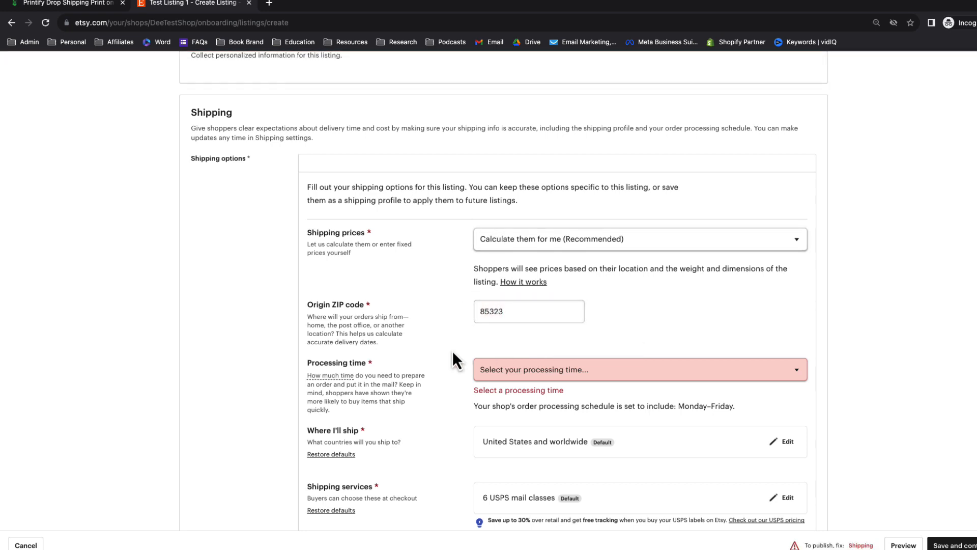
Step: Set the processing time to 5-7 days and save the listing to continue the shop setup
left_click(496, 369)
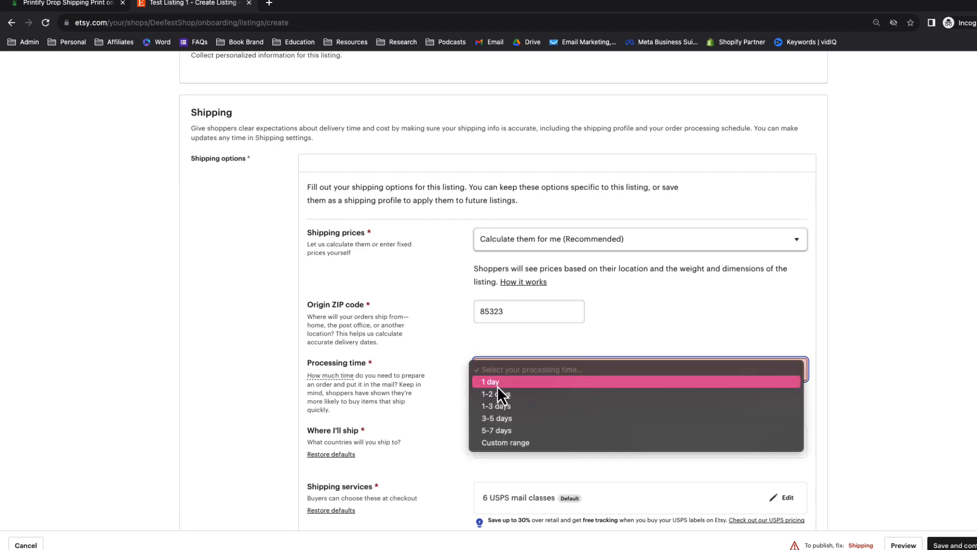
left_click(512, 430)
scroll(478, 361, "down", 10)
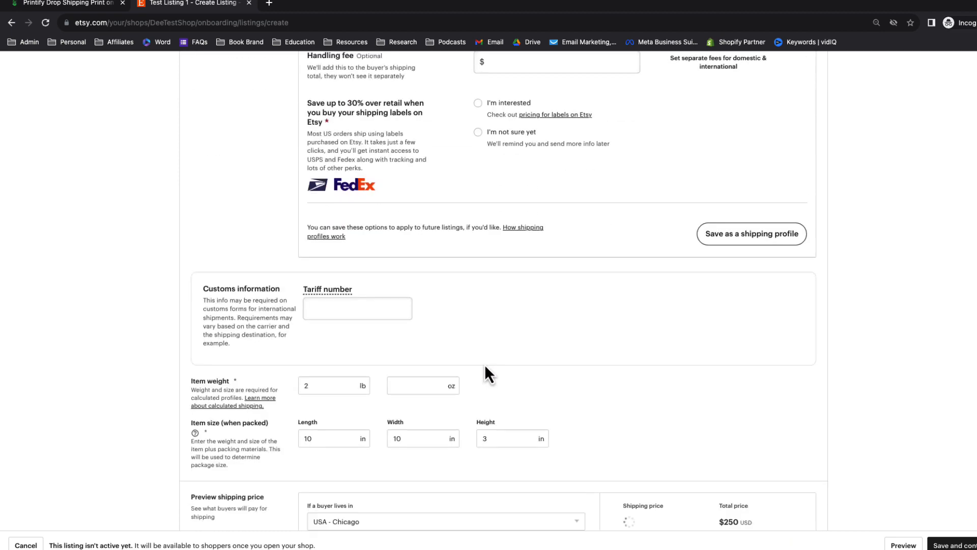
left_click(953, 545)
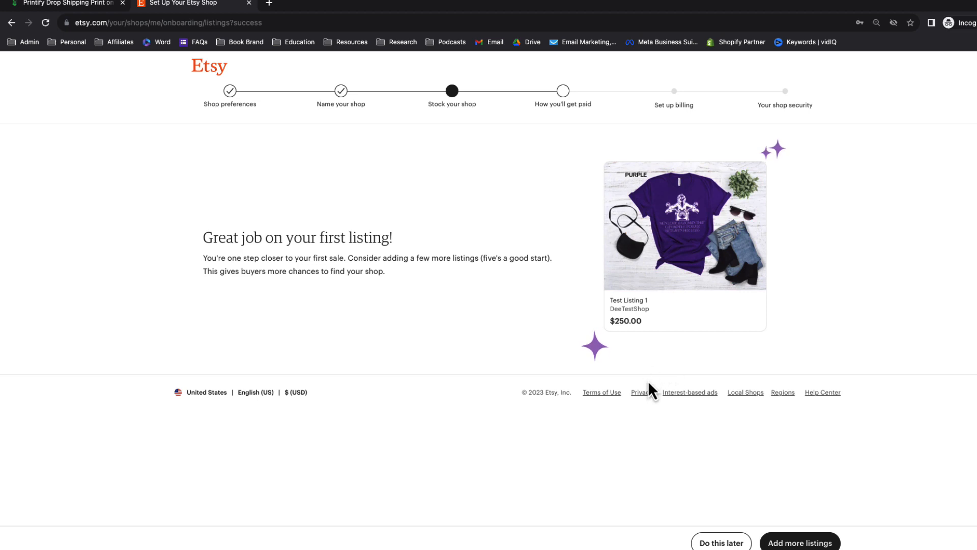
Step: Postpone adding more listings and proceed to the payment setup to look over its bank and seller type questions
left_click(802, 542)
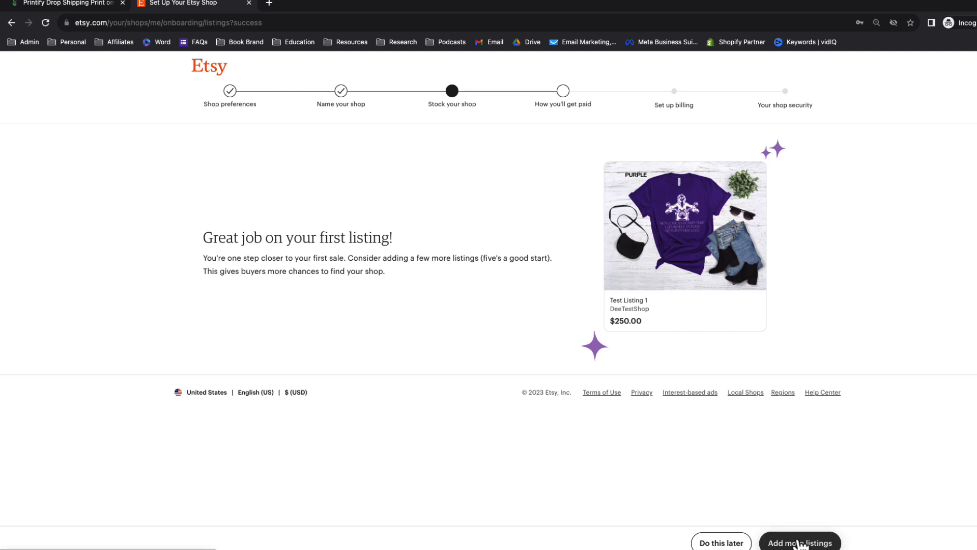
left_click(721, 542)
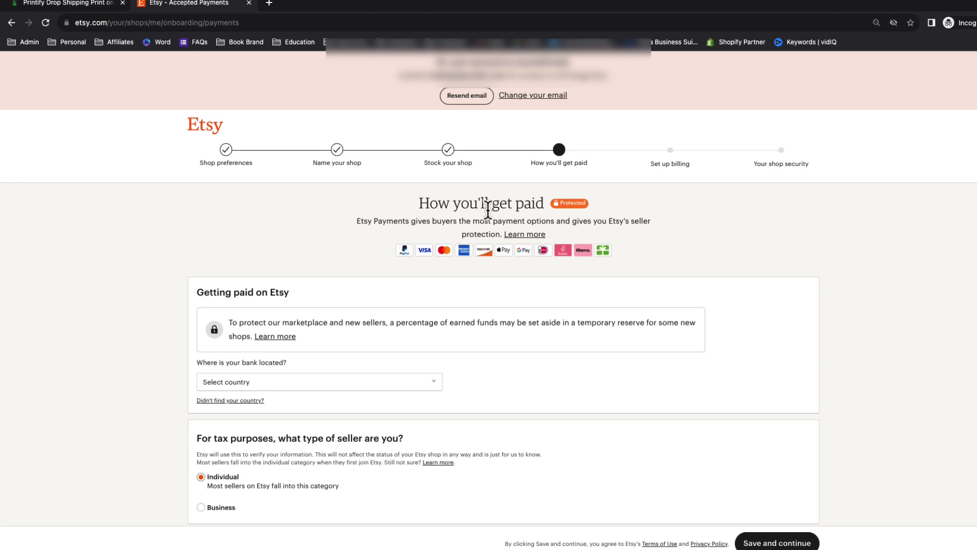
scroll(488, 209, "down", 1)
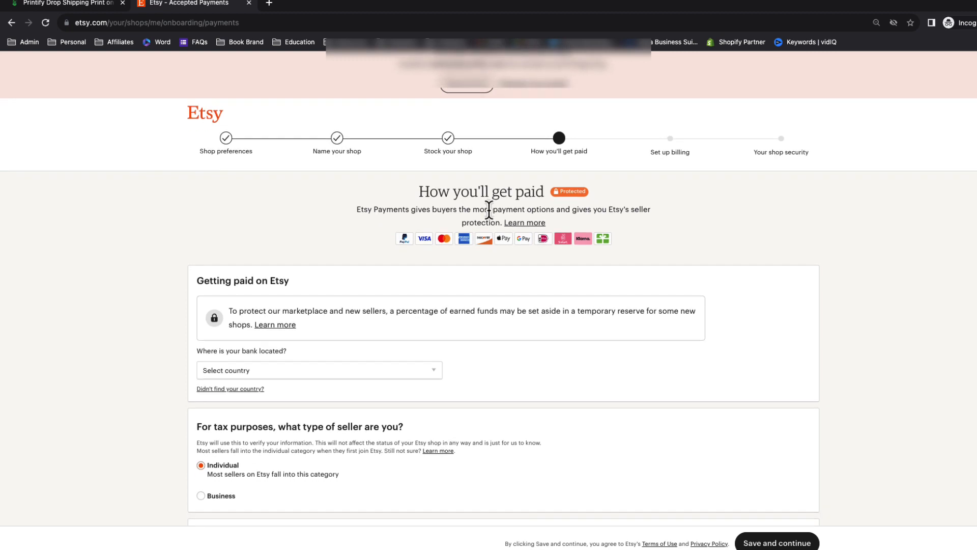
scroll(489, 209, "down", 2)
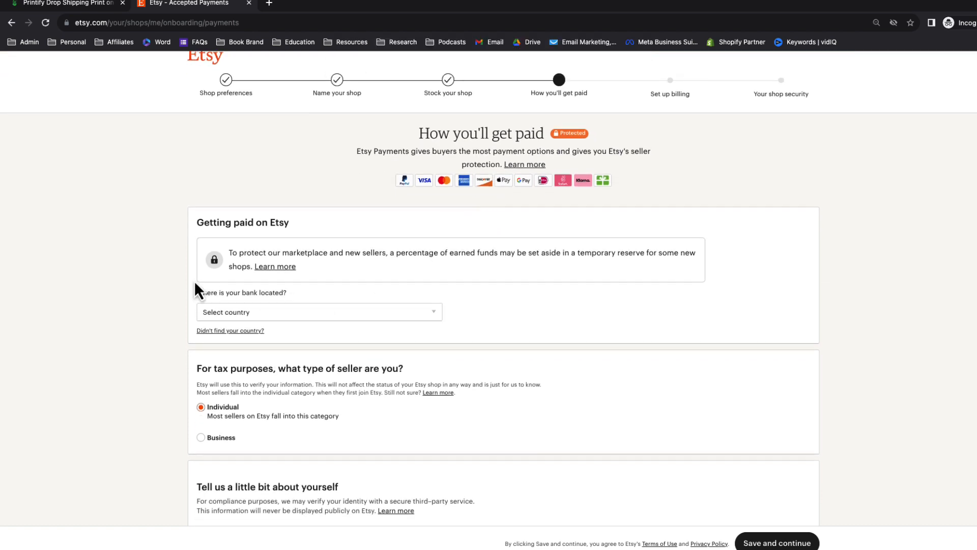
Step: Look over the payment setup form's seller type, personal details, taxpayer address and sanctioned region questions
scroll(197, 285, "down", 2)
scroll(197, 285, "down", 1)
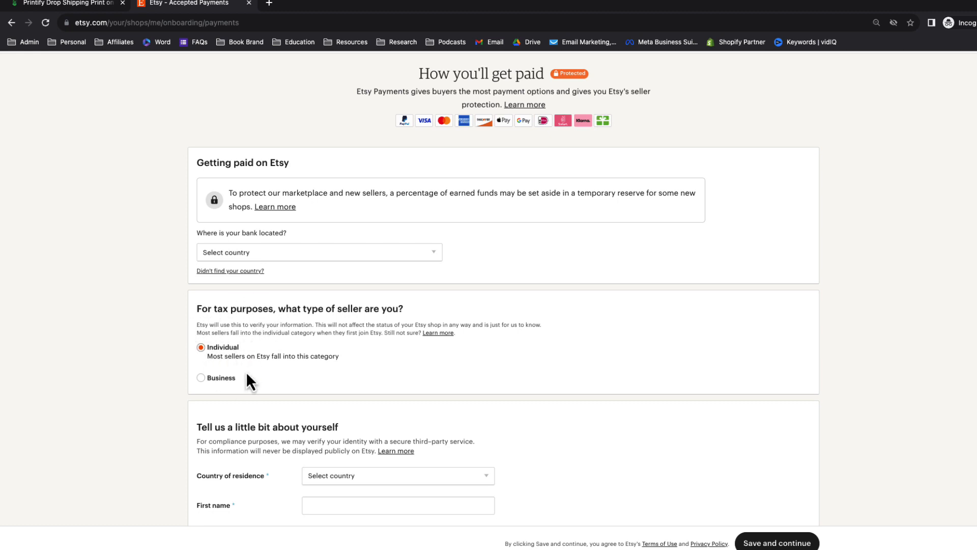
scroll(222, 404, "down", 10)
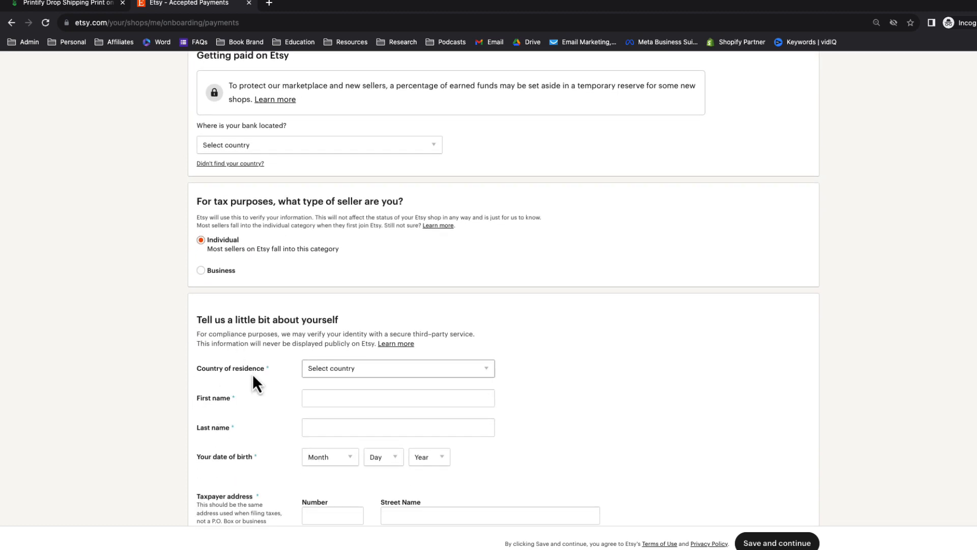
scroll(256, 374, "down", 1)
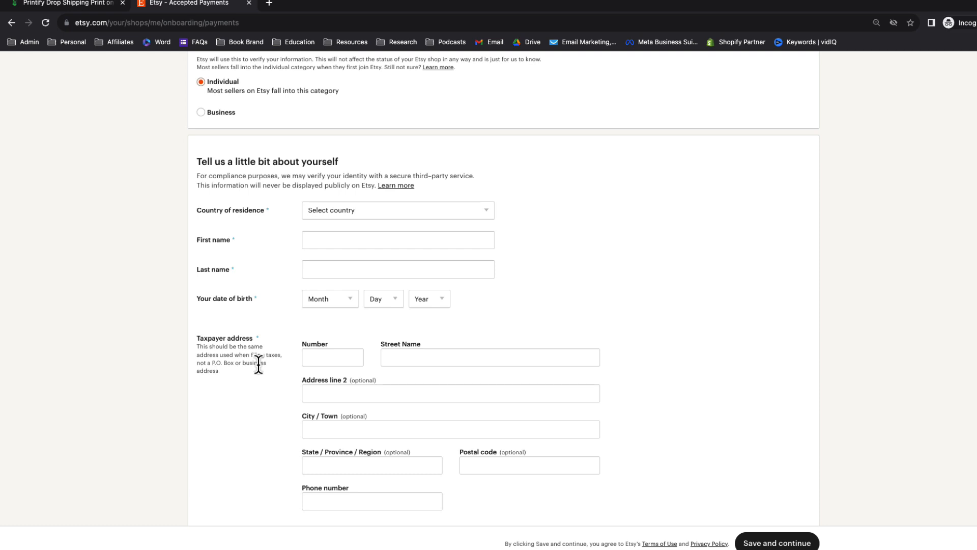
scroll(264, 386, "down", 5)
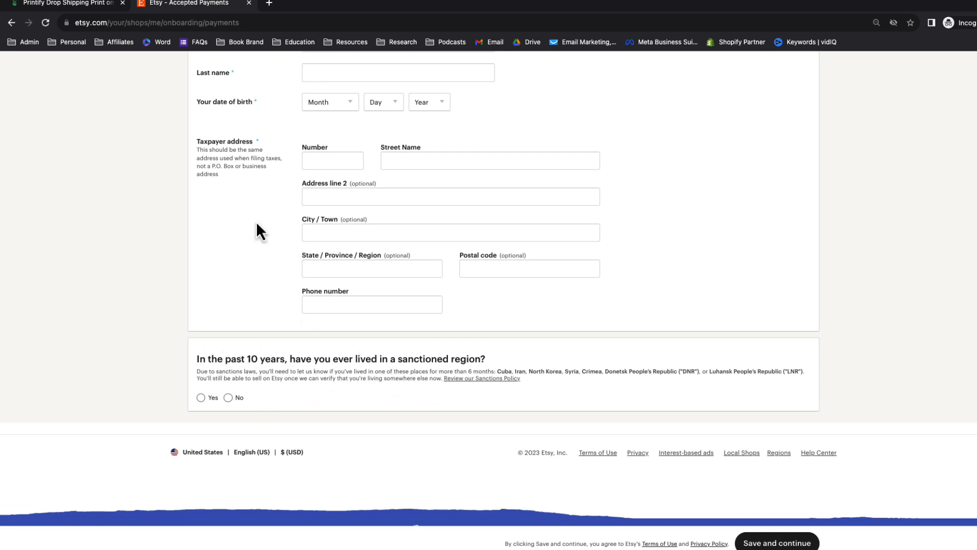
scroll(229, 300, "up", 6)
left_click(229, 300)
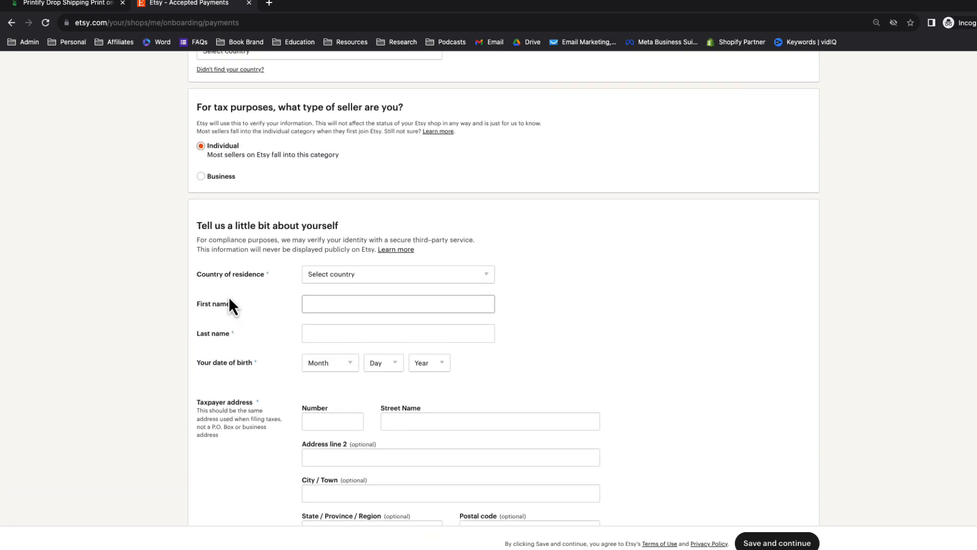
scroll(229, 300, "down", 15)
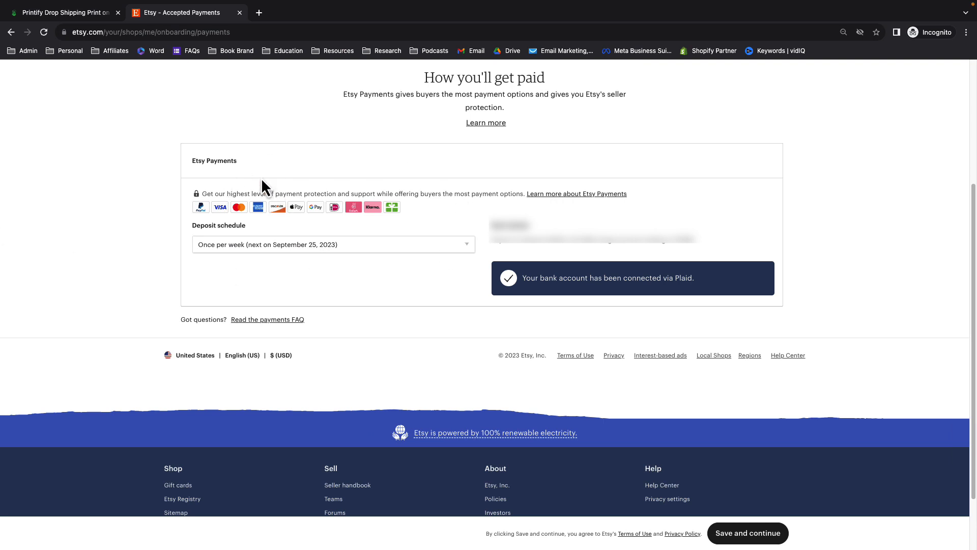
Step: Review the deposit schedule options, keep deposits at once per week, and save the payment setup to continue to billing
left_click(232, 248)
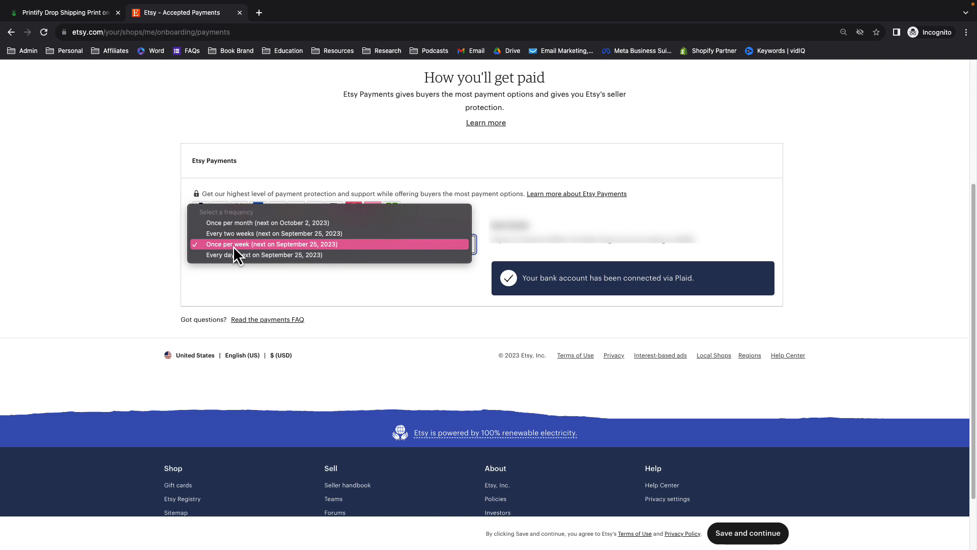
left_click(233, 245)
left_click(232, 246)
left_click(220, 246)
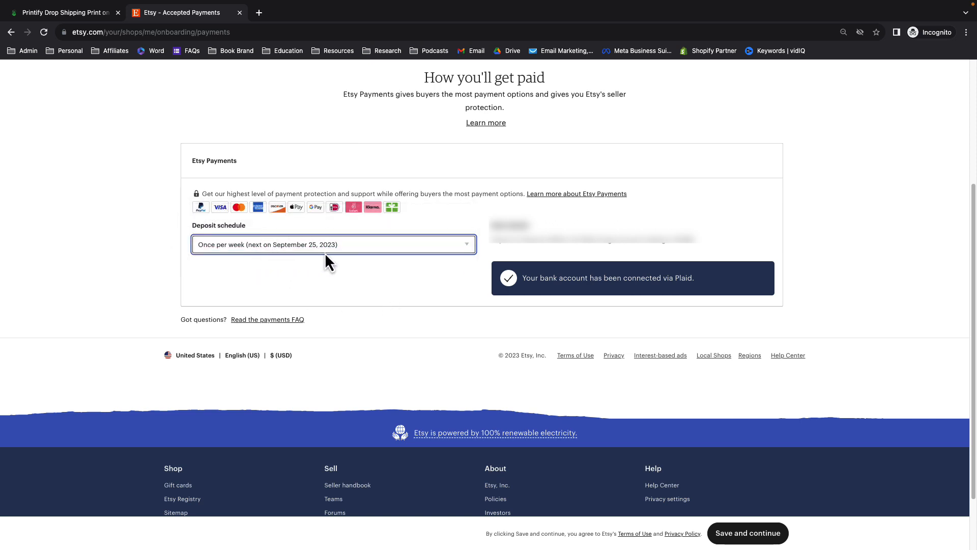
left_click(744, 533)
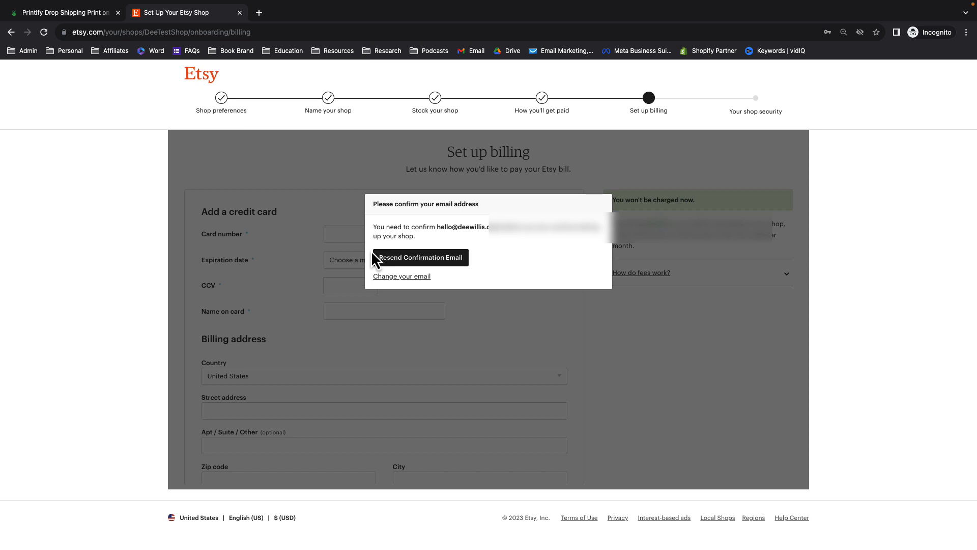
Step: Resend the shop's confirmation email and look over the credit card and billing address fields of the billing setup
left_click(373, 255)
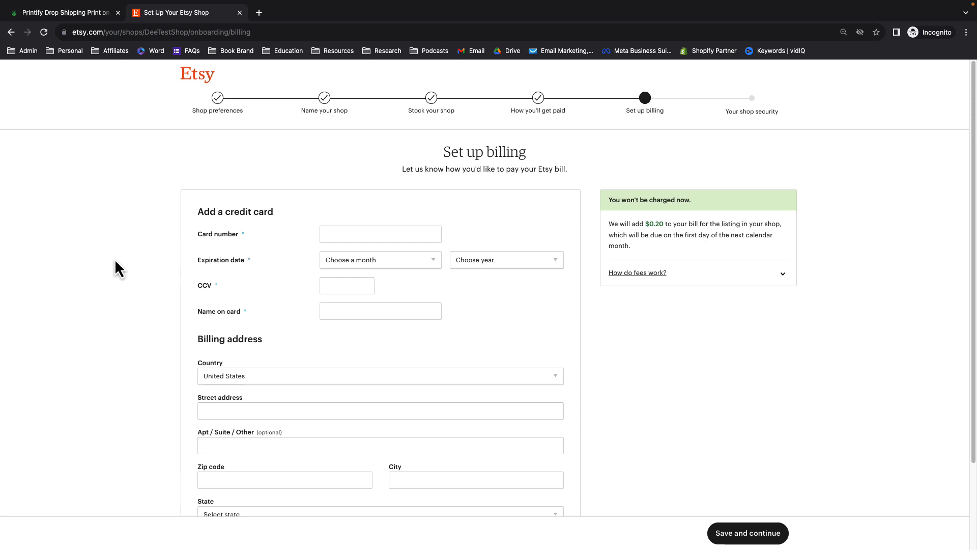
scroll(123, 267, "down", 3)
scroll(142, 305, "up", 2)
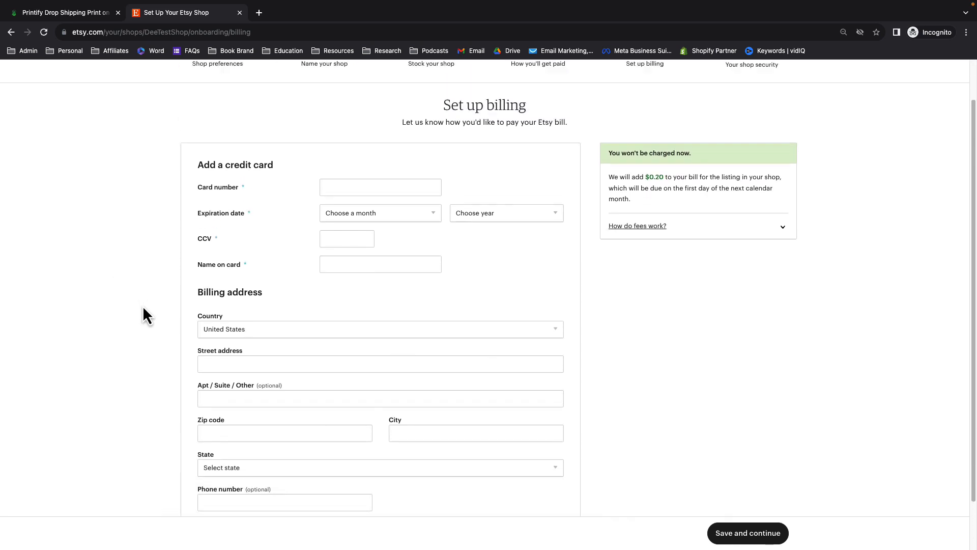
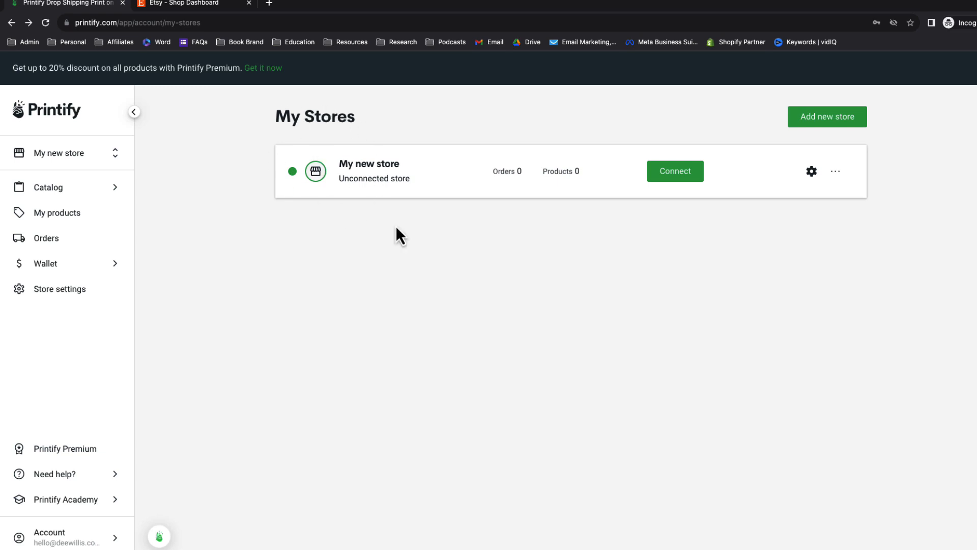
Step: In Printify, rename the unconnected store to DeeTestShop in its store setup and save
left_click(812, 177)
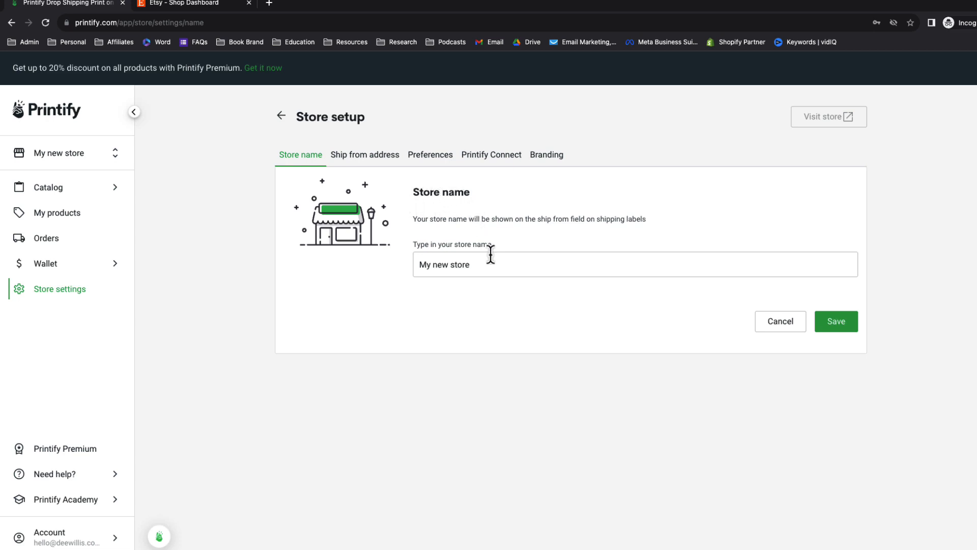
triple_click(474, 267)
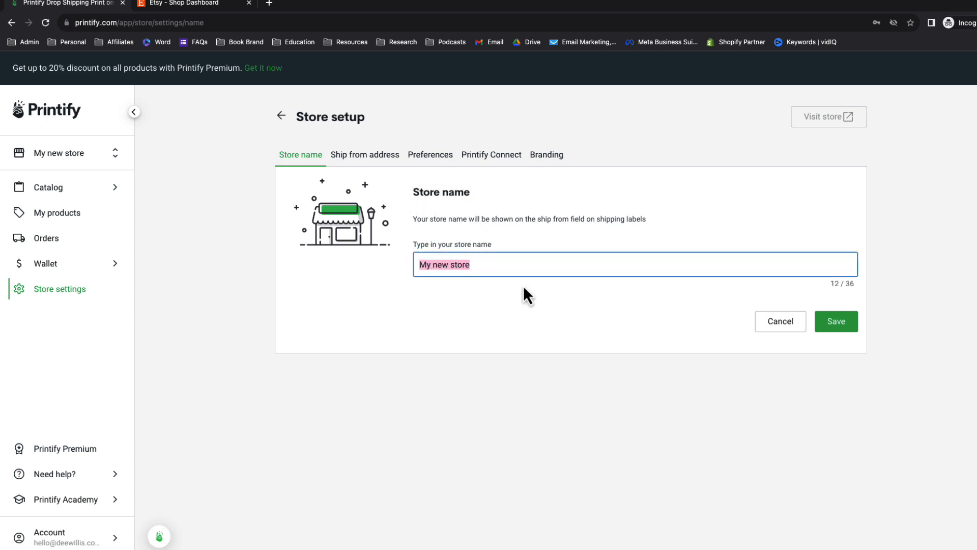
type("DeeTest S")
key("BackSpace")
key("BackSpace")
type("Shop")
left_click(837, 323)
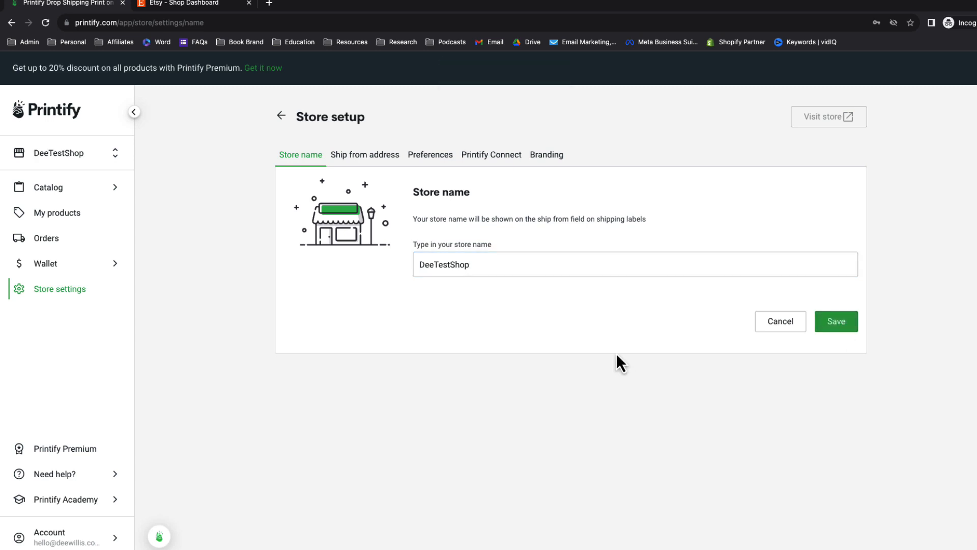
Step: Save the Printify default as the US ship-from address and set order approval to Manual in the store preferences
left_click(360, 158)
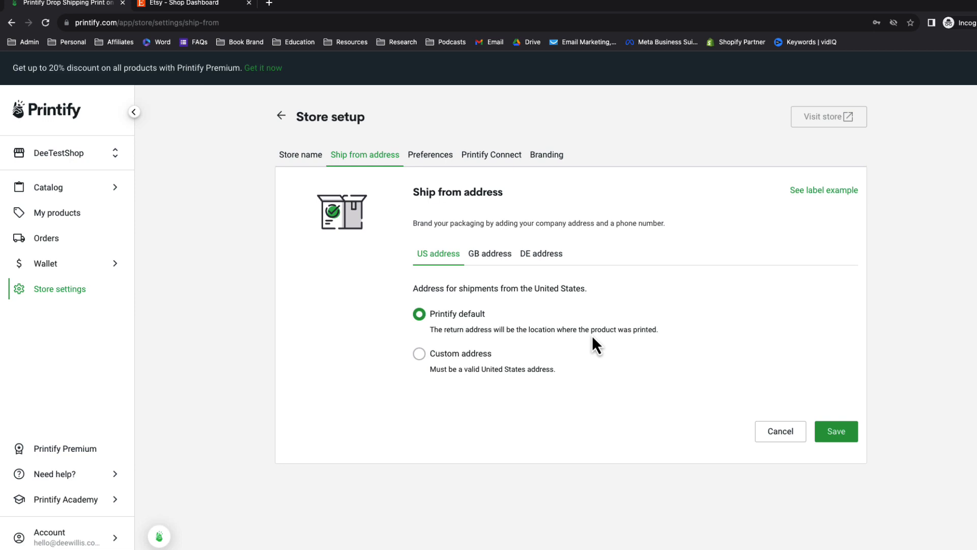
left_click(839, 436)
left_click(431, 155)
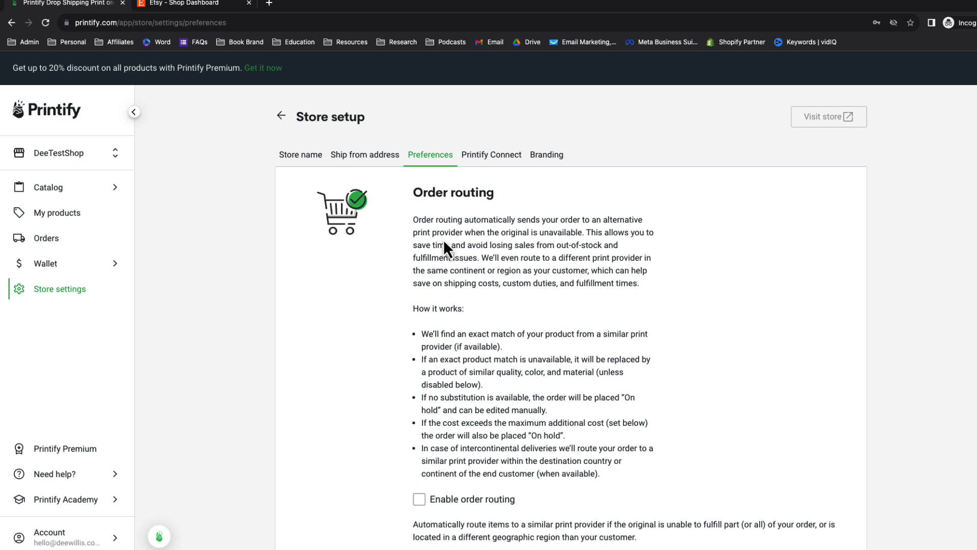
scroll(444, 239, "down", 5)
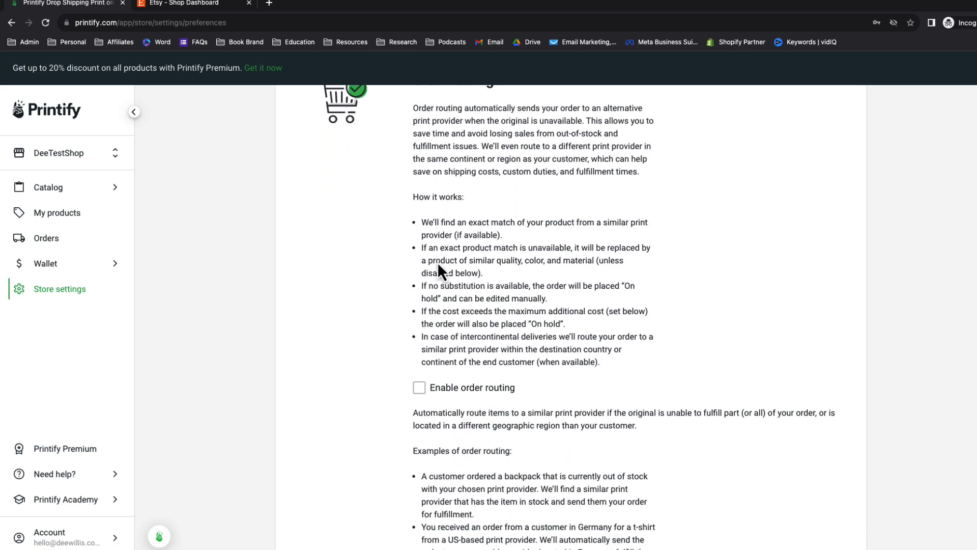
scroll(372, 268, "down", 10)
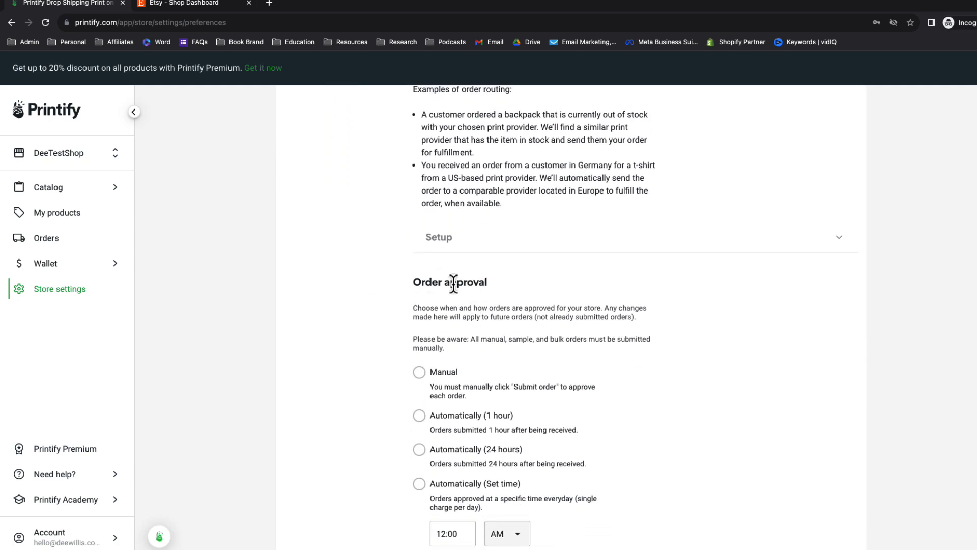
scroll(410, 308, "down", 2)
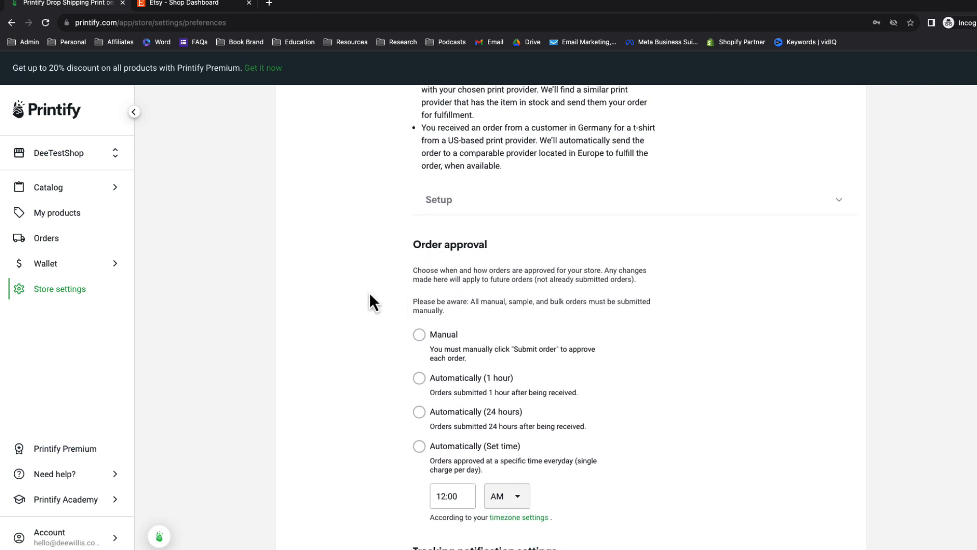
left_click(419, 335)
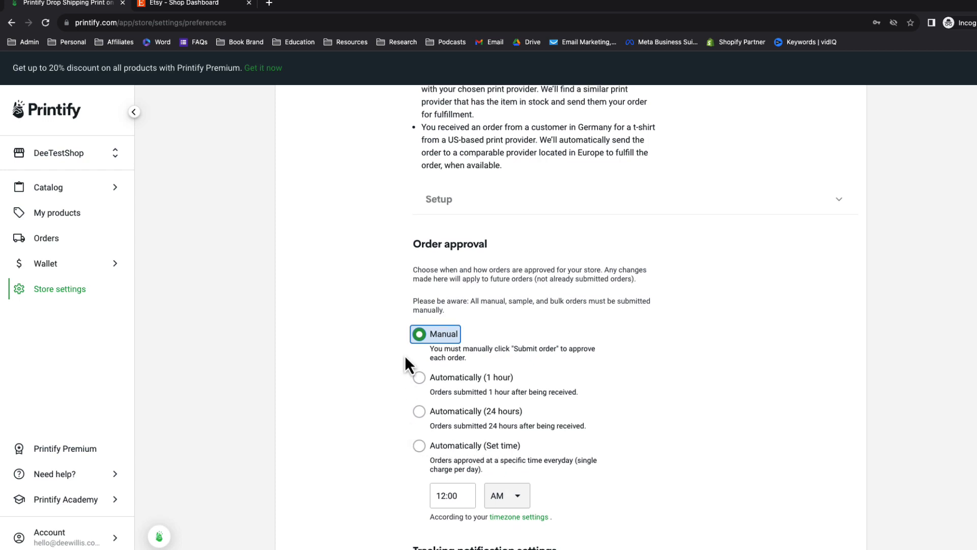
Step: Set the tracking notifications to be sent as soon as tracking information is available
scroll(405, 365, "down", 1)
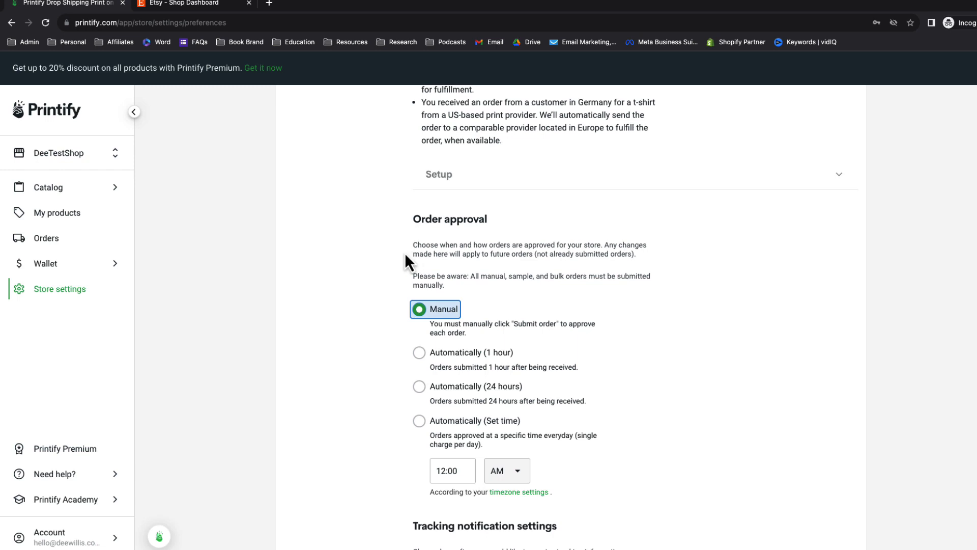
scroll(389, 301, "down", 3)
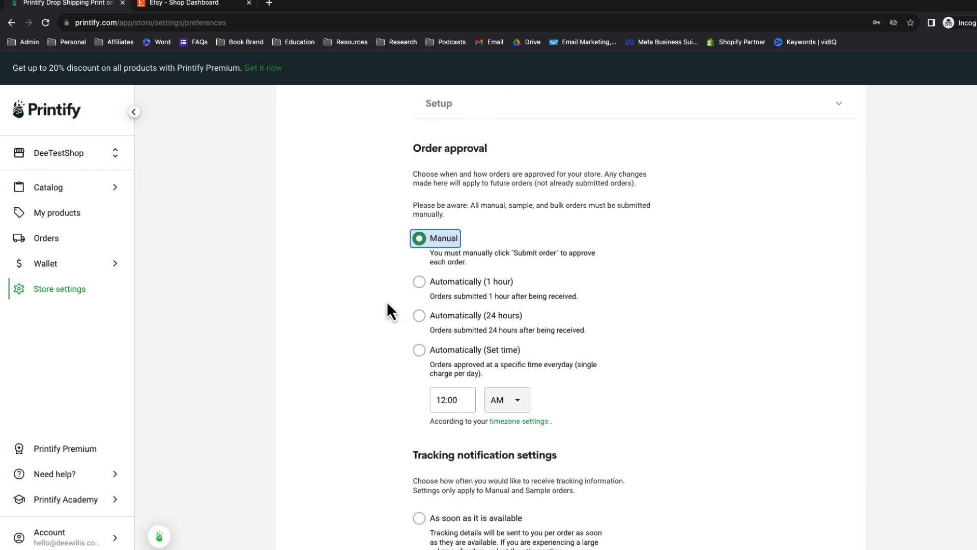
scroll(362, 325, "down", 5)
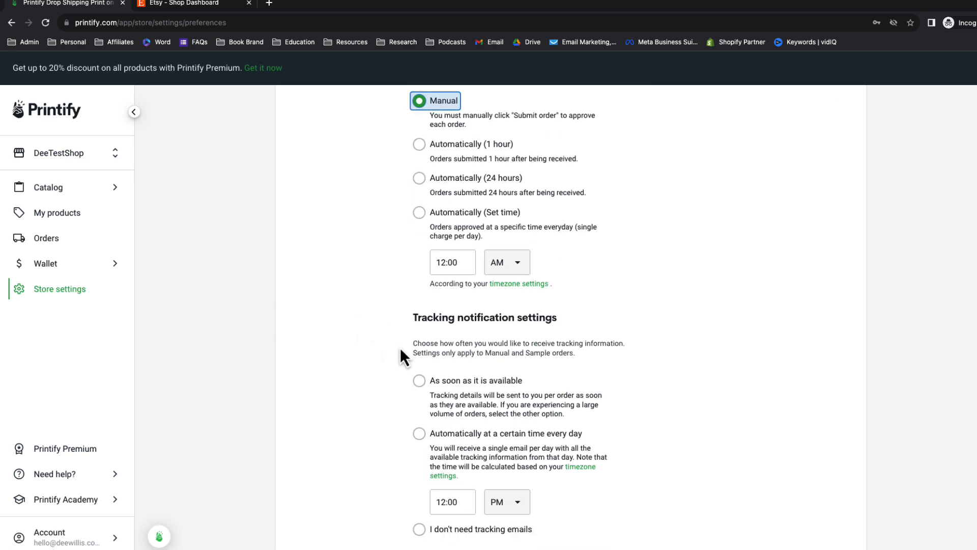
left_click(419, 387)
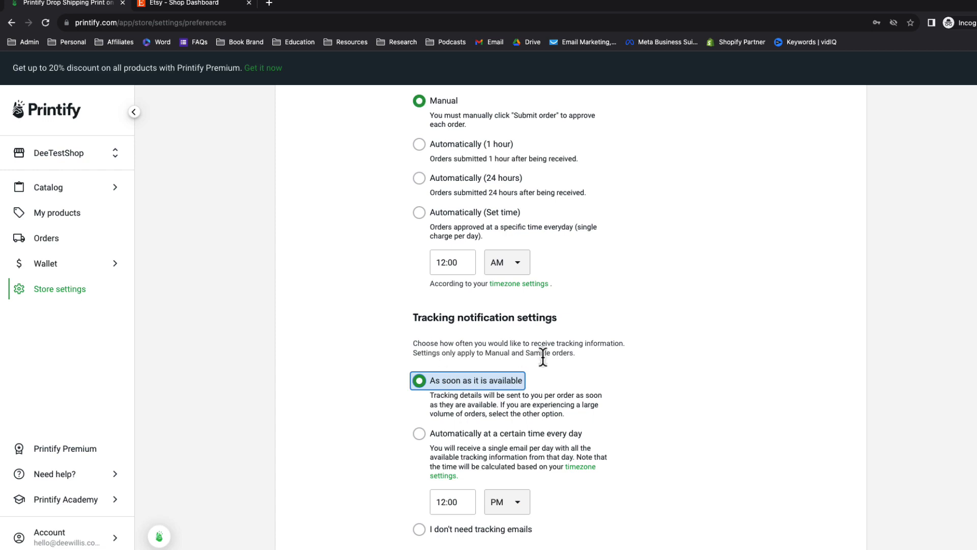
Step: Look over the delayed order and email preferences, the Printify Connect page and the package insert branding options
scroll(362, 401, "down", 3)
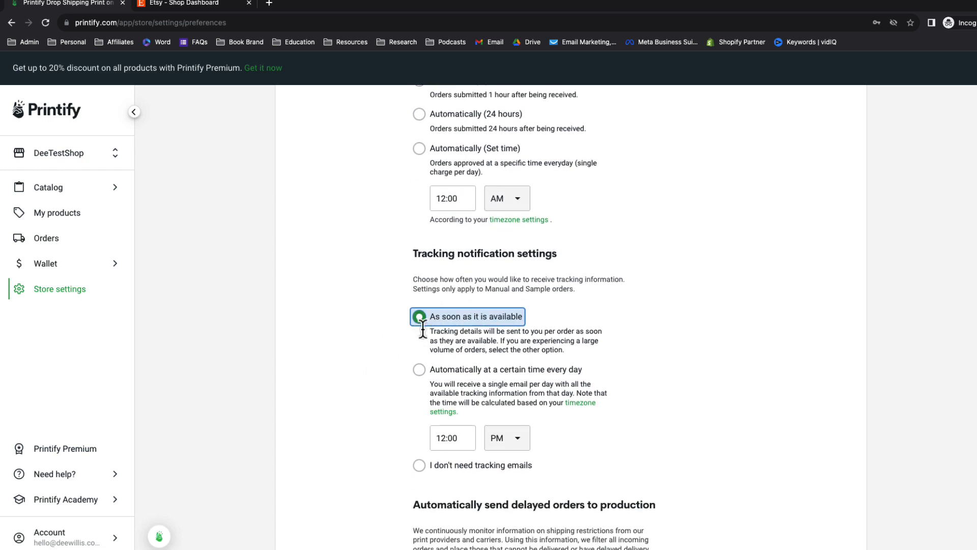
scroll(392, 353, "down", 4)
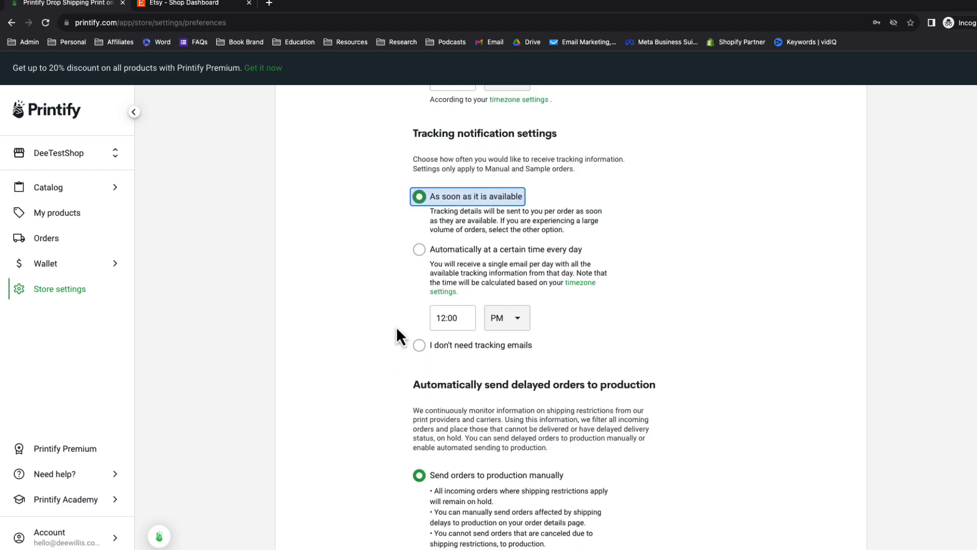
scroll(396, 331, "down", 2)
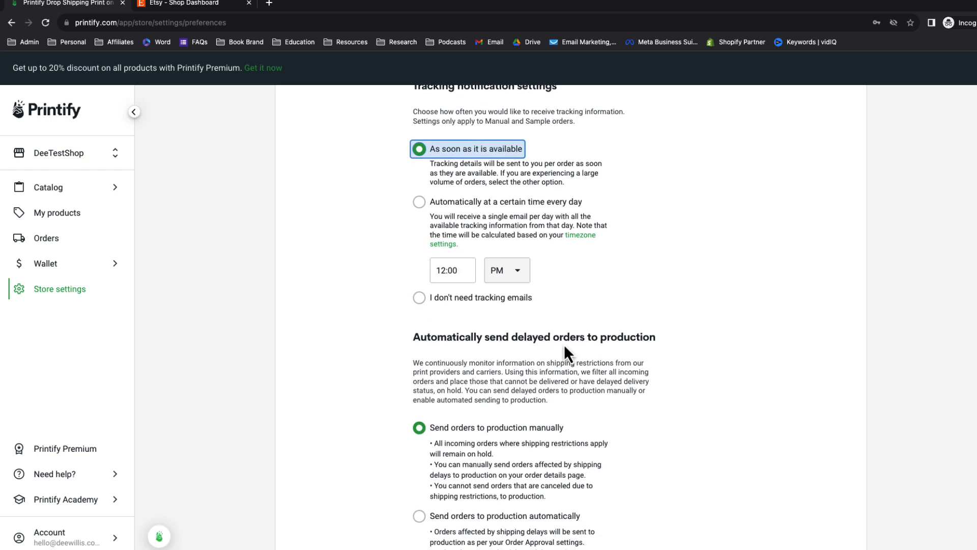
scroll(365, 389, "down", 2)
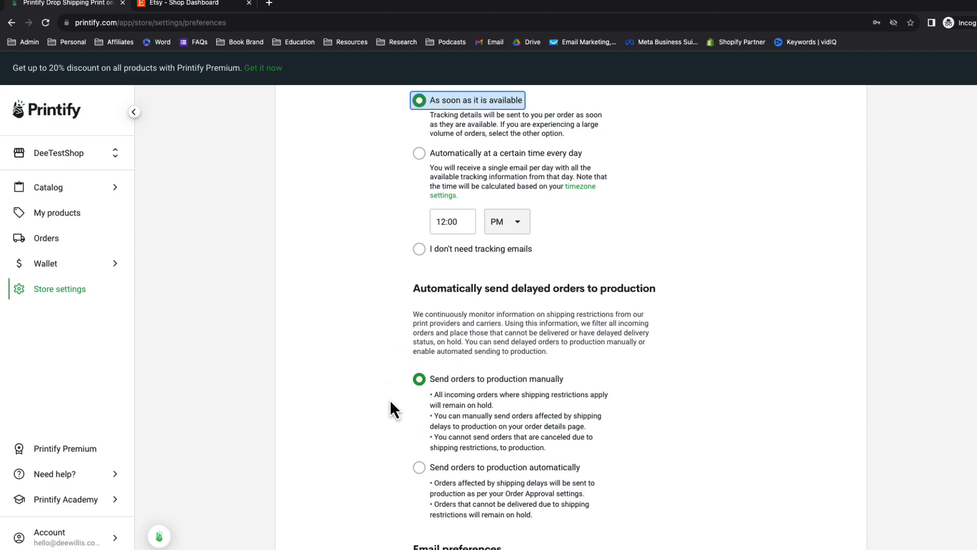
scroll(384, 405, "down", 5)
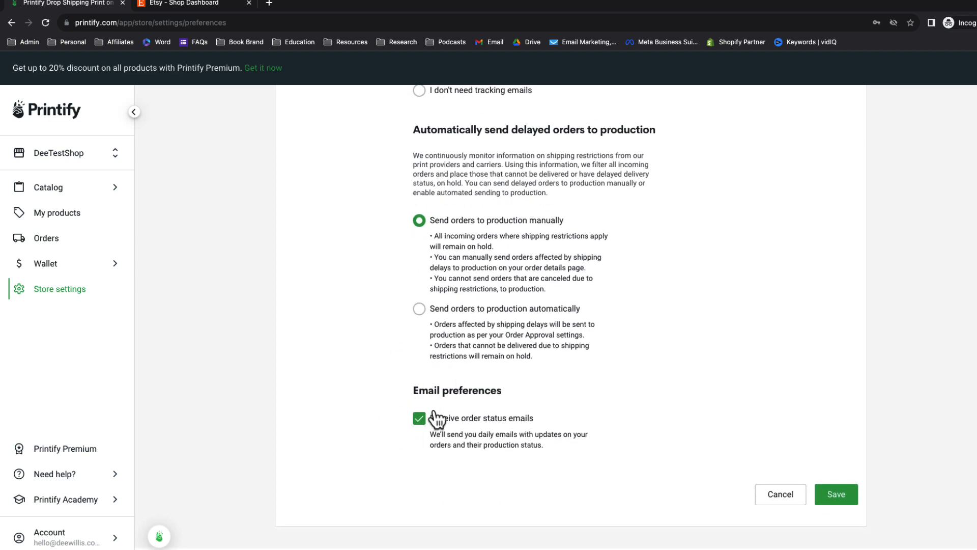
scroll(385, 377, "up", 15)
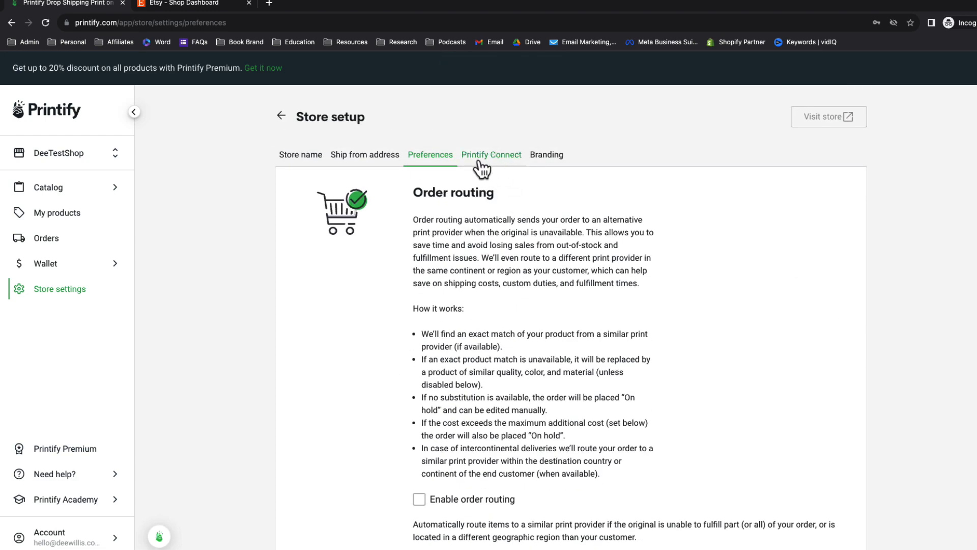
left_click(486, 167)
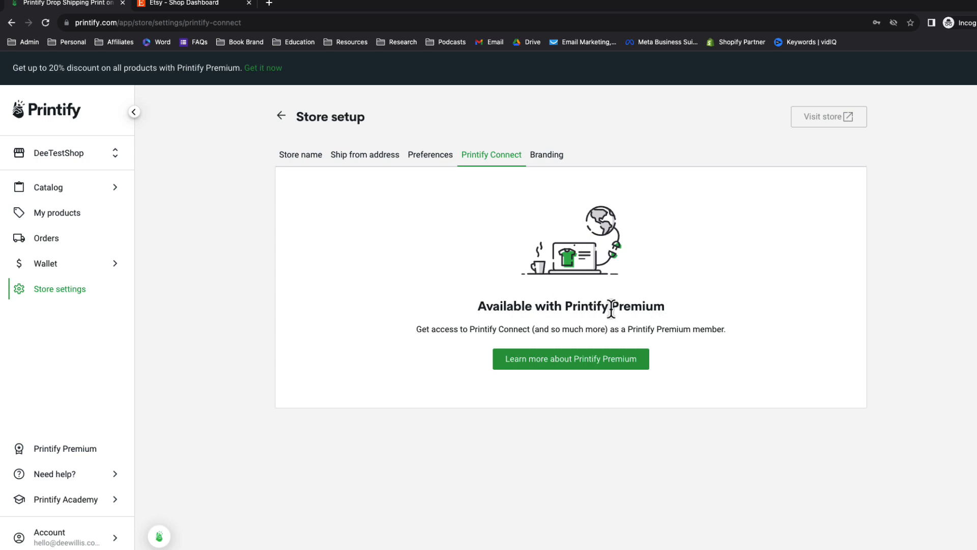
left_click(547, 166)
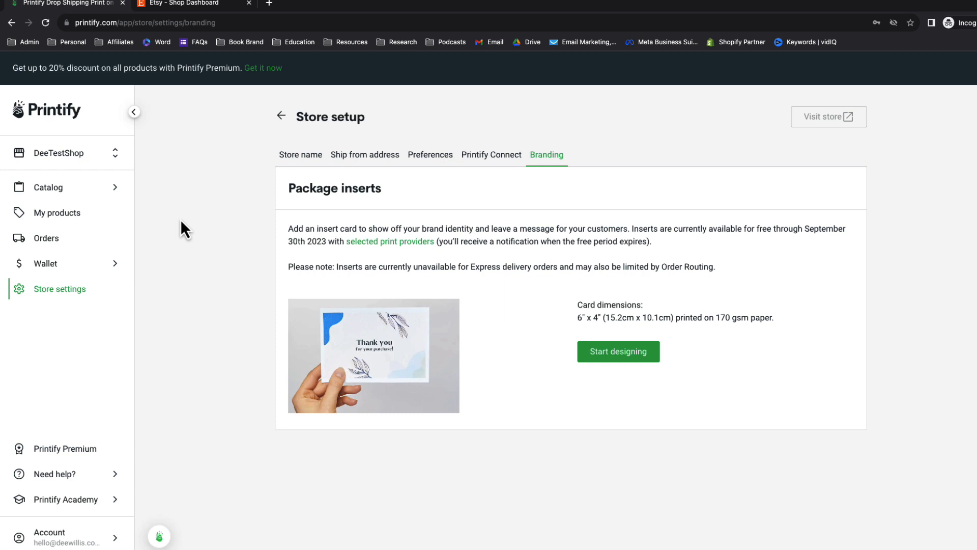
Step: Open the wallet's payment details and look over the Printify Balance and payment card options
mouse_move(83, 271)
left_click(175, 273)
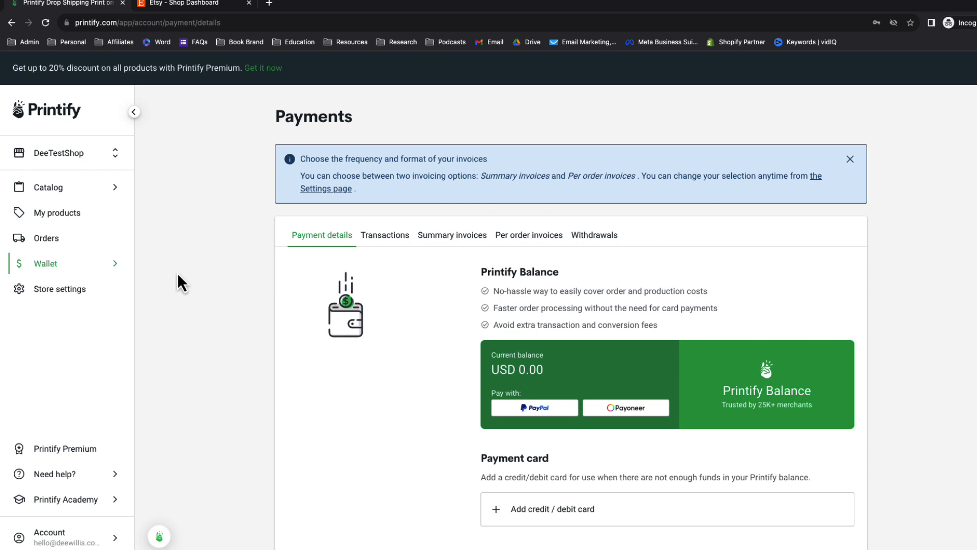
scroll(317, 322, "down", 2)
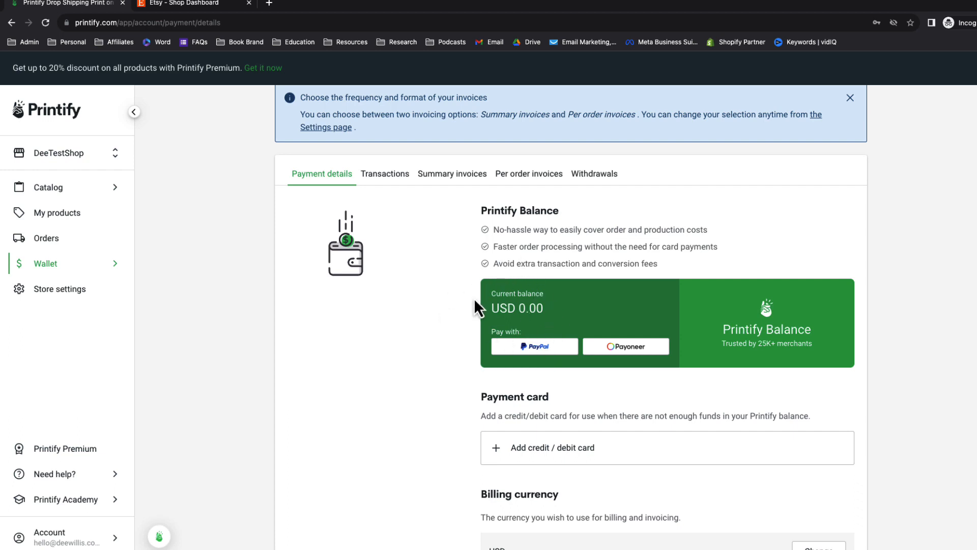
Step: Look over the remaining payment details, the transactions, summary and per order invoices, withdrawals, and the EU and USA tax pages
scroll(475, 298, "down", 3)
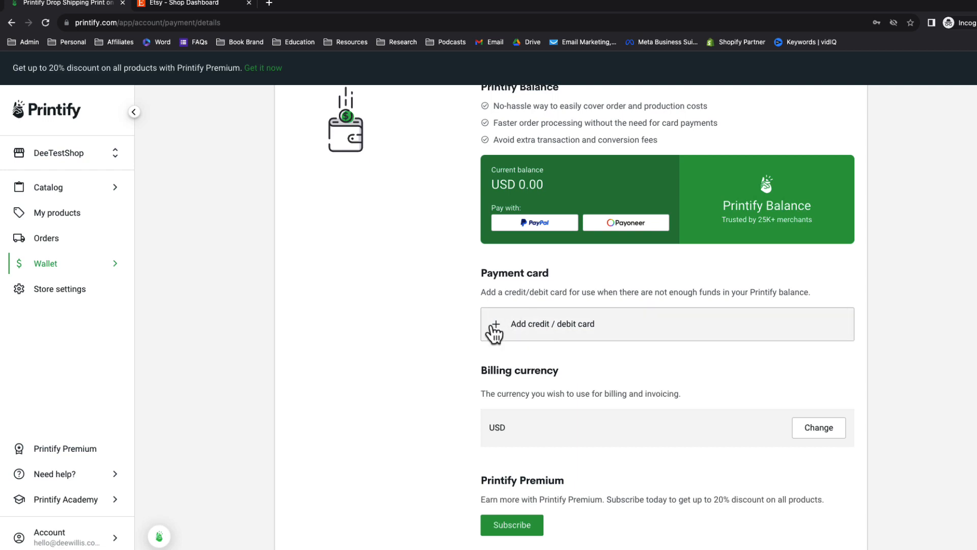
scroll(481, 336, "down", 3)
scroll(482, 335, "up", 5)
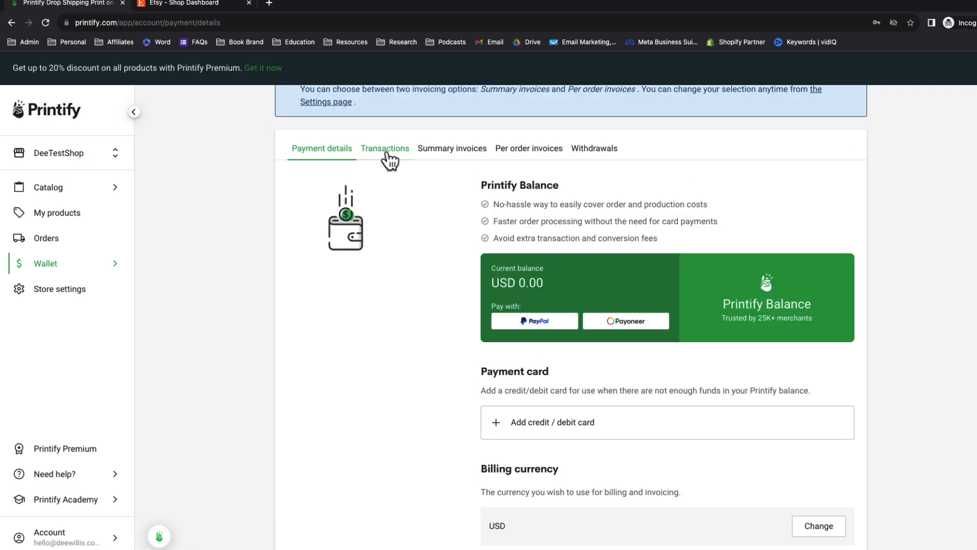
left_click(385, 151)
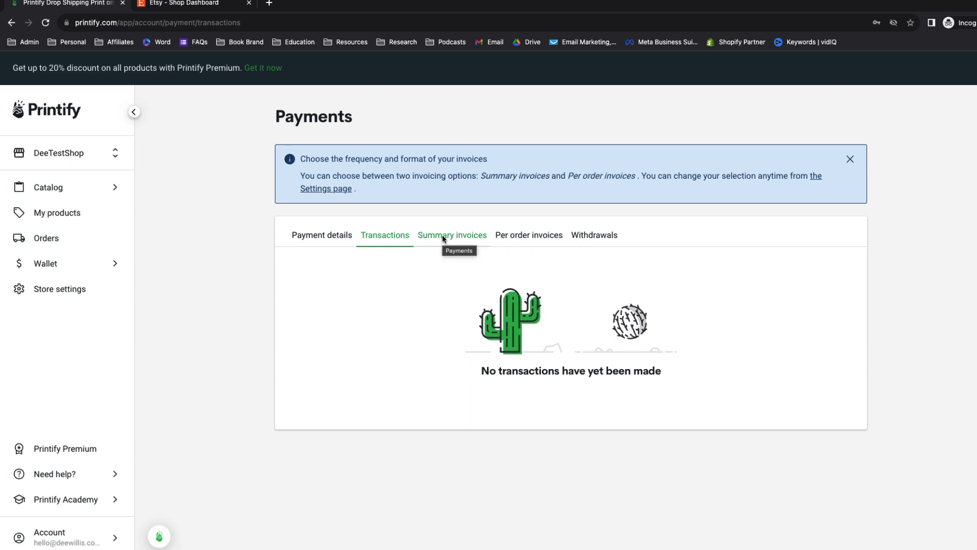
left_click(444, 240)
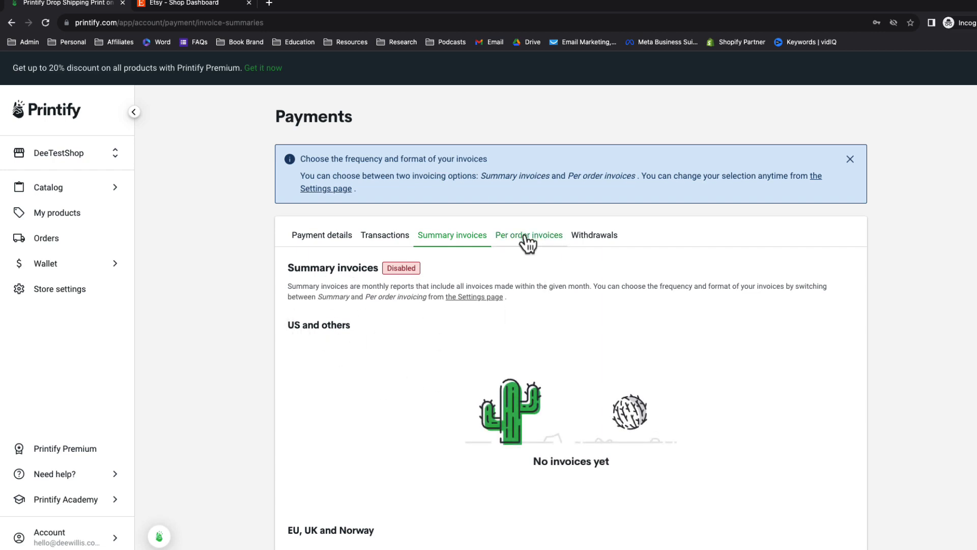
left_click(501, 239)
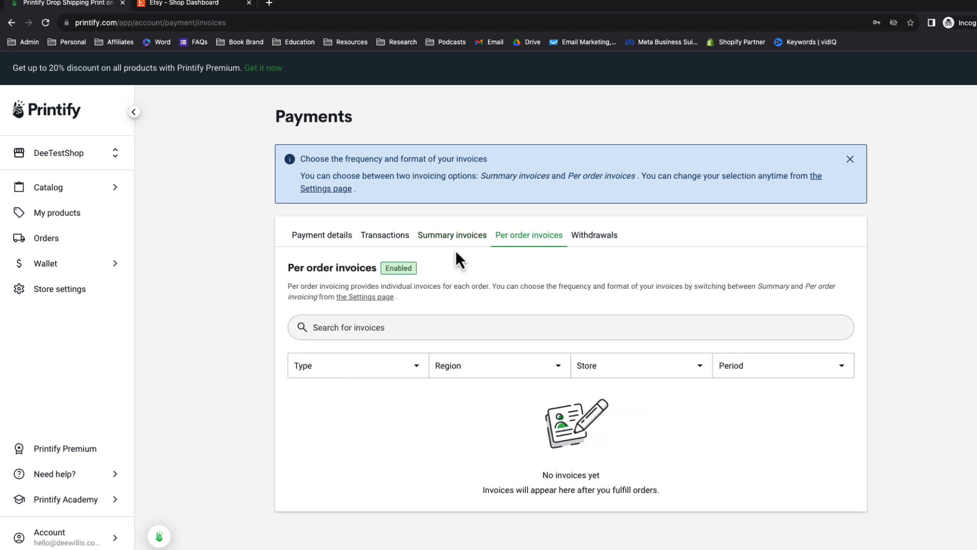
left_click(608, 241)
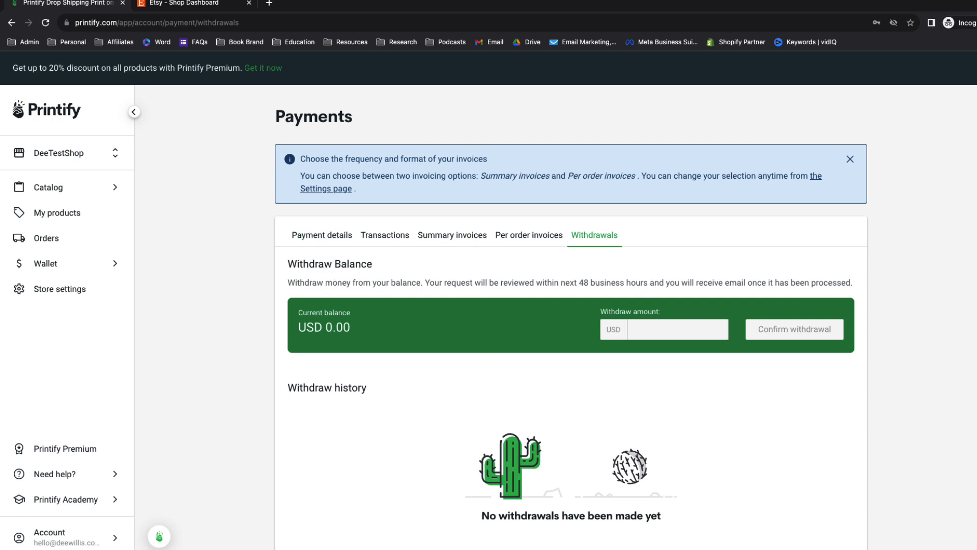
left_click(167, 294)
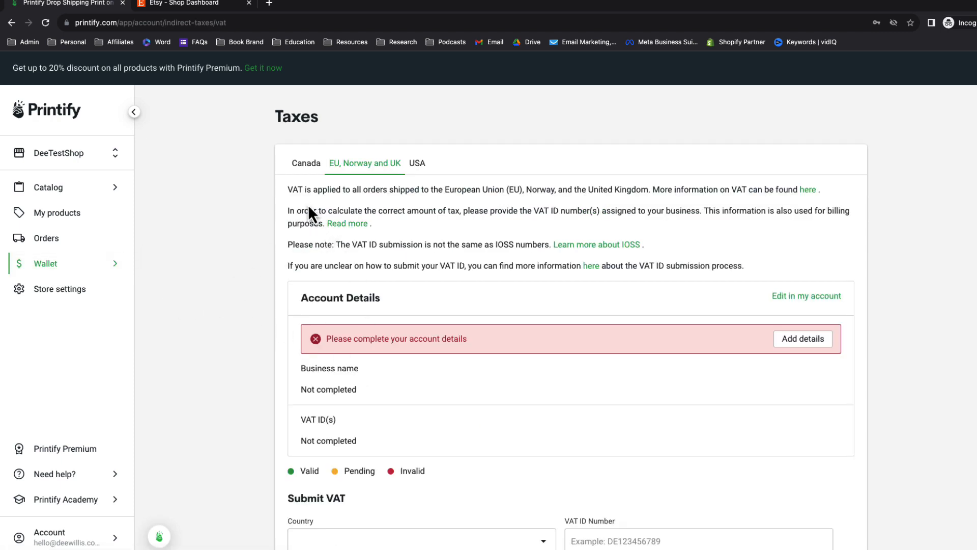
left_click(417, 164)
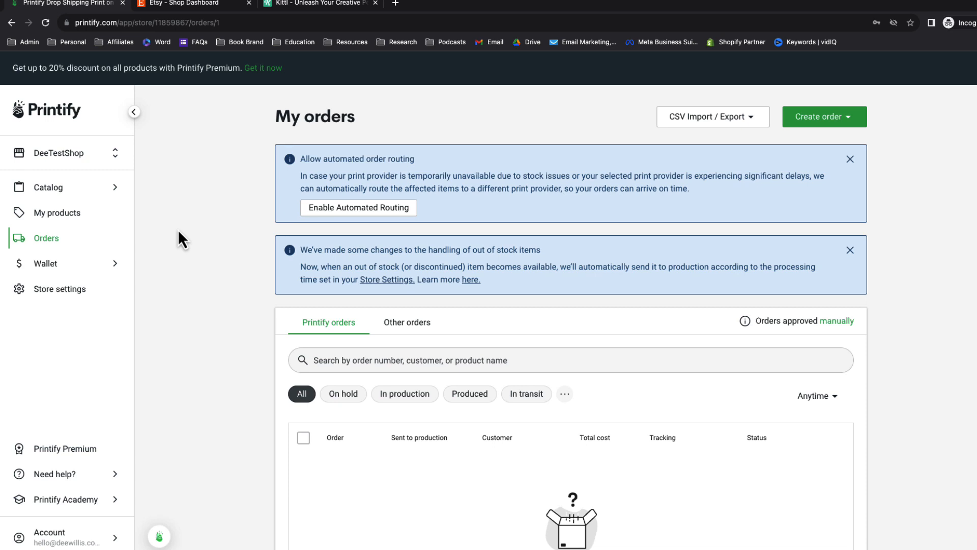
Step: Connect DeeTestShop to the Etsy sales channel from the store management page and dismiss the confirmation
left_click(58, 157)
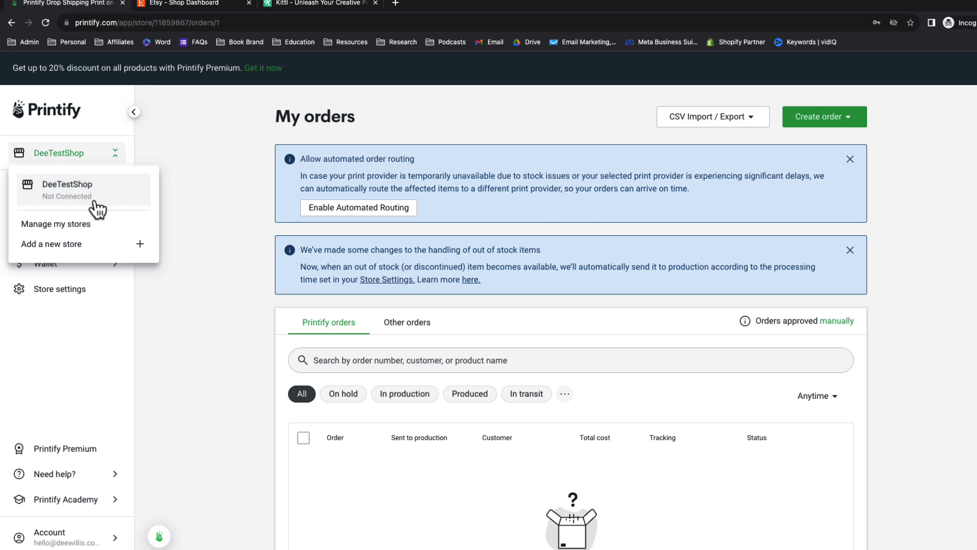
left_click(77, 224)
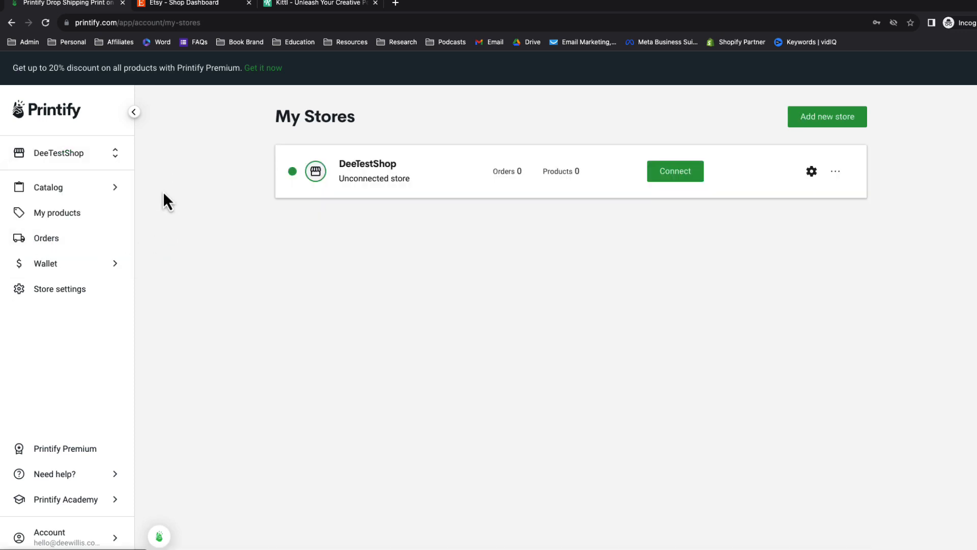
left_click(677, 178)
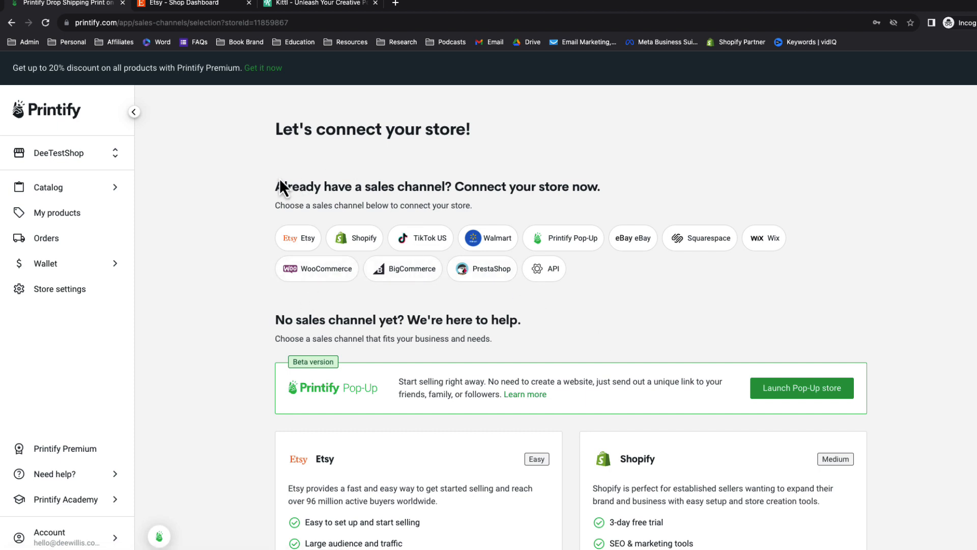
left_click_drag(280, 186, 404, 188)
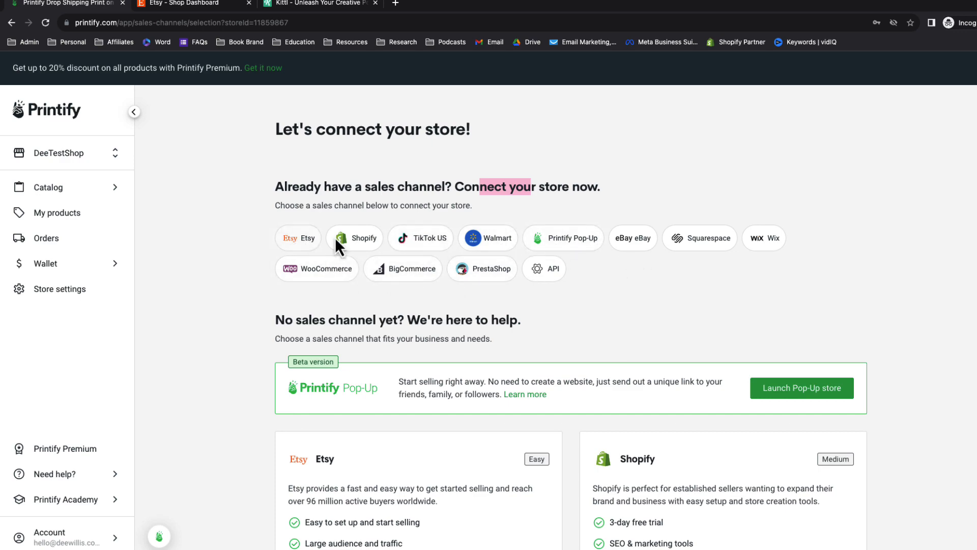
left_click(297, 239)
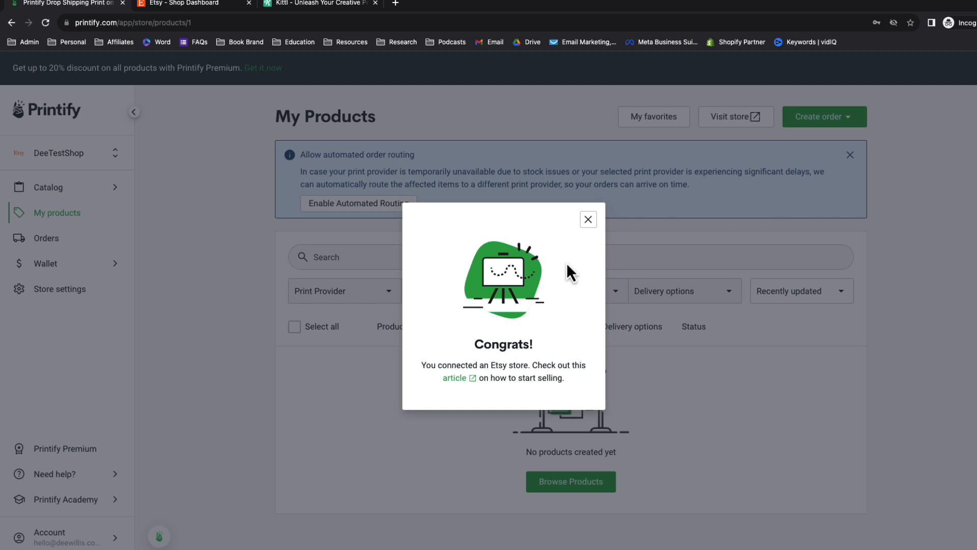
left_click(588, 220)
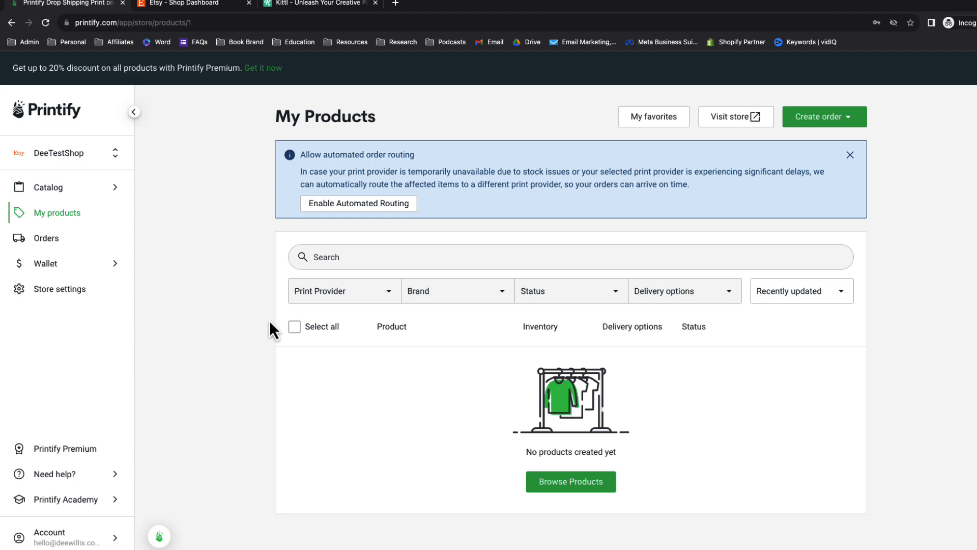
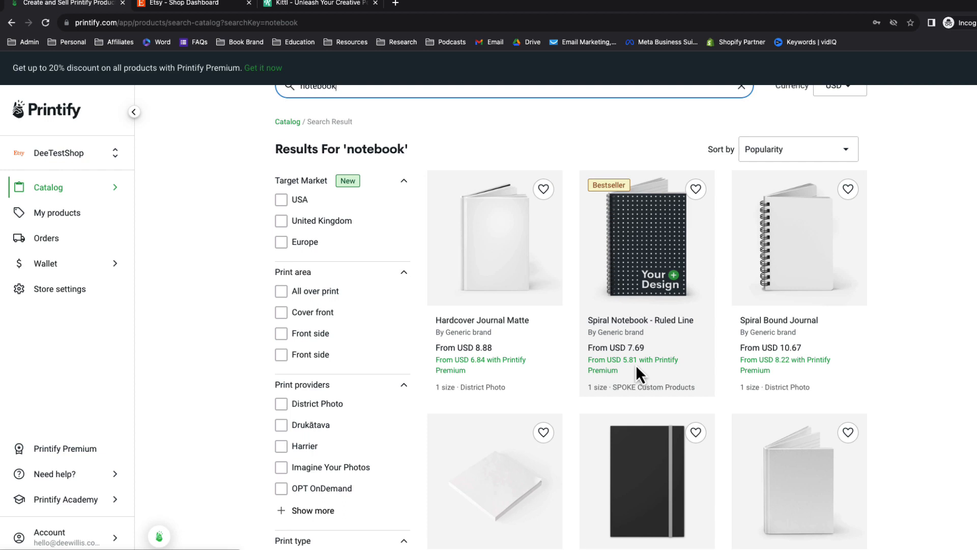
Step: Open the Spiral Notebook - Ruled Line product and examine its preview images and print provider details
left_click(646, 261)
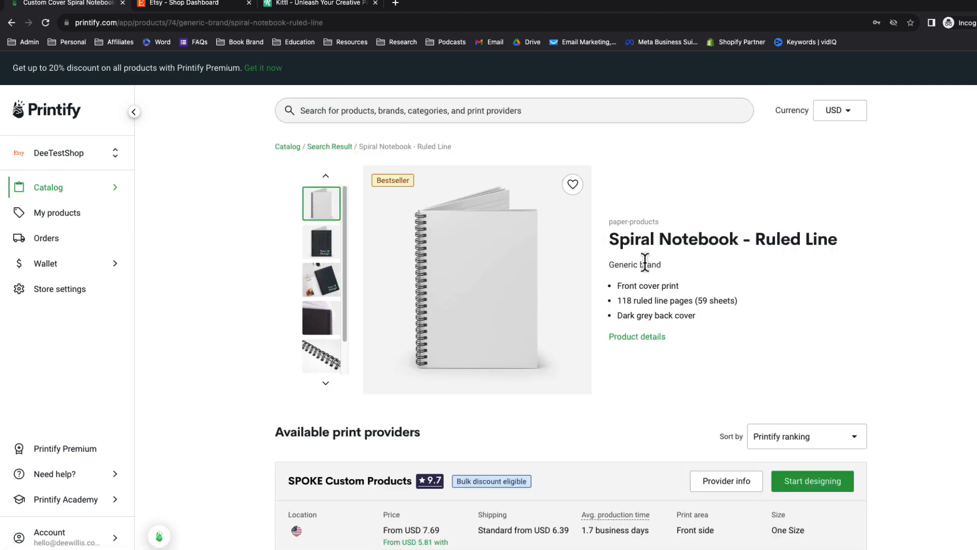
left_click(317, 250)
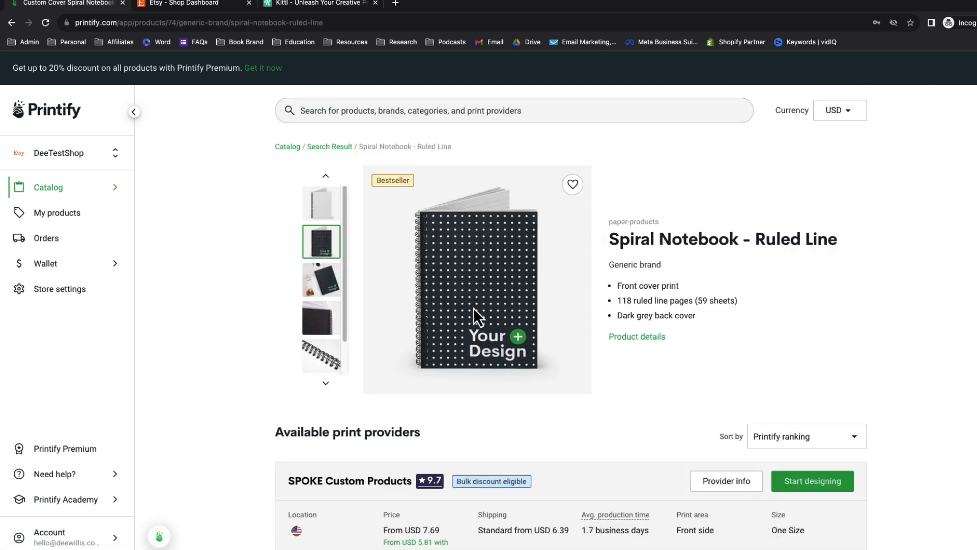
left_click(322, 283)
left_click(324, 321)
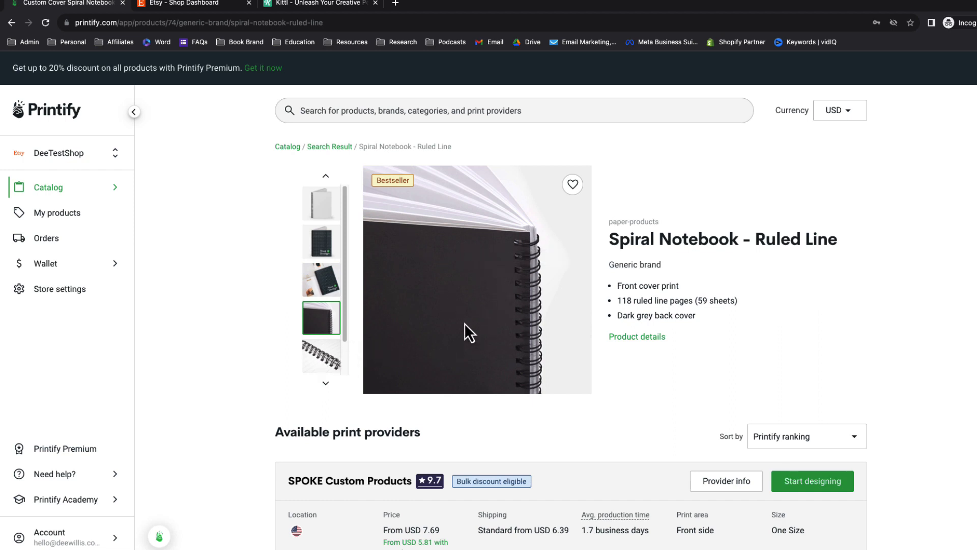
scroll(321, 357, "down", 1)
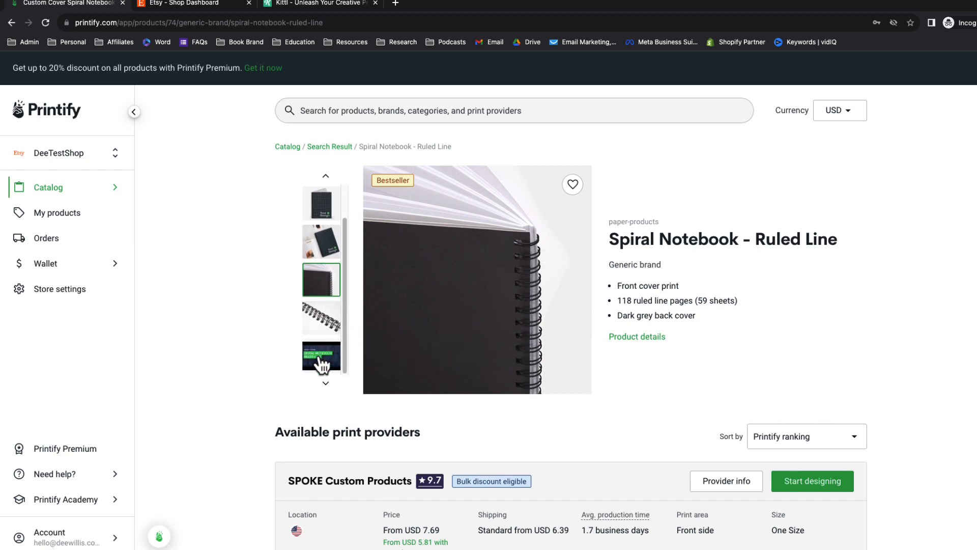
left_click(322, 318)
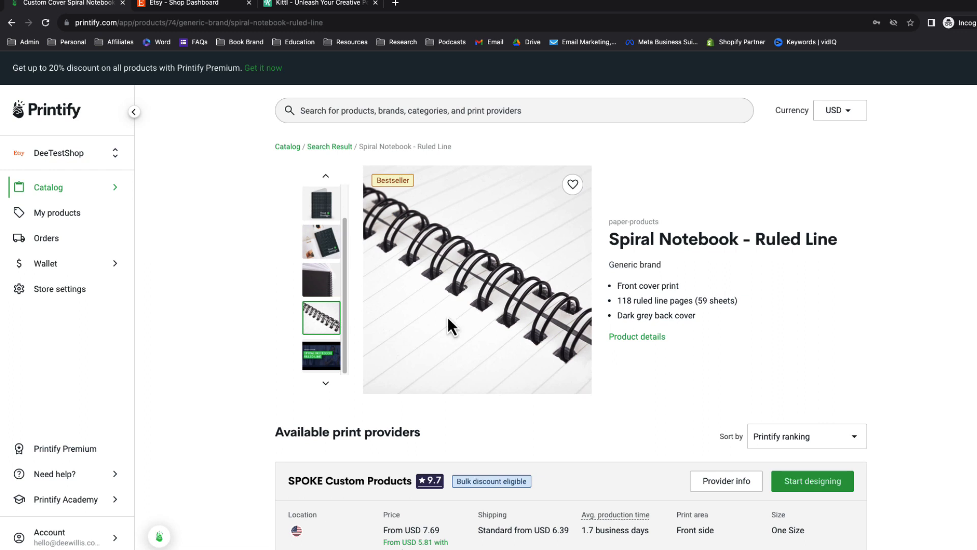
left_click(324, 204)
scroll(630, 320, "down", 1)
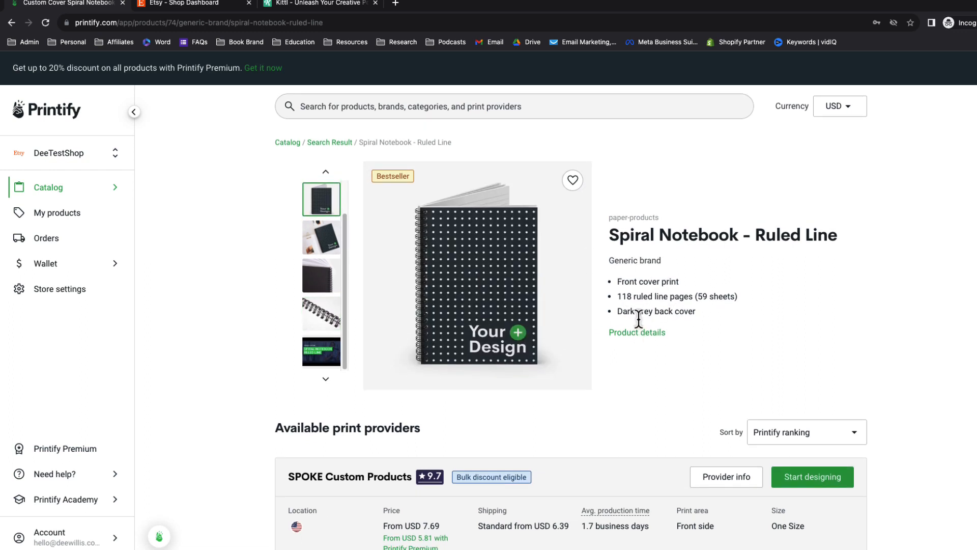
scroll(667, 396, "down", 2)
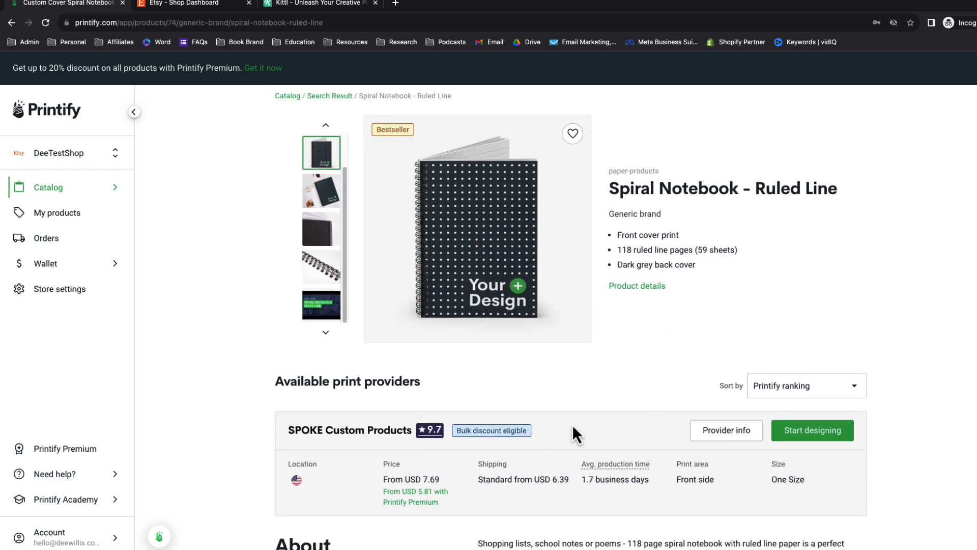
scroll(712, 448, "down", 1)
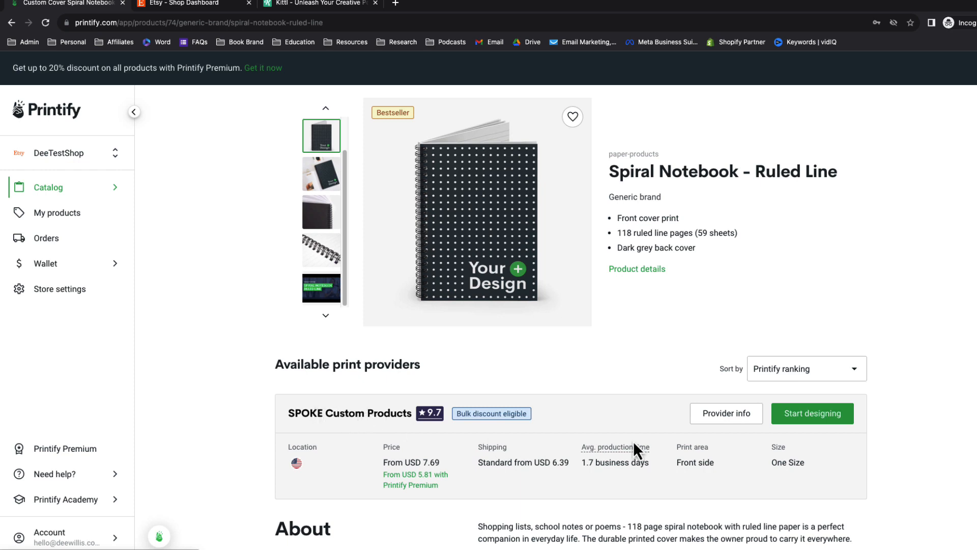
Step: Start designing the notebook with SPOKE Custom Products and check the print area size in the print file requirements
left_click(815, 418)
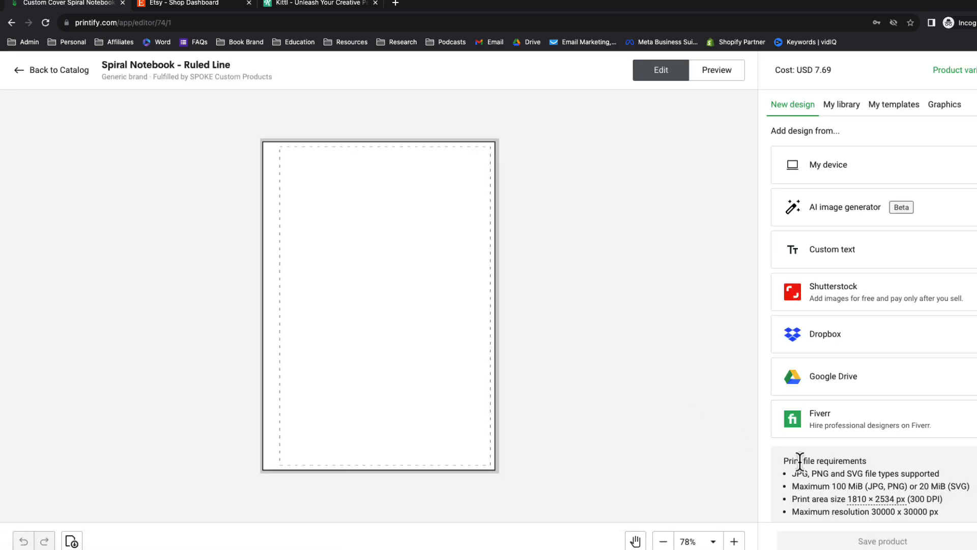
left_click_drag(798, 461, 868, 472)
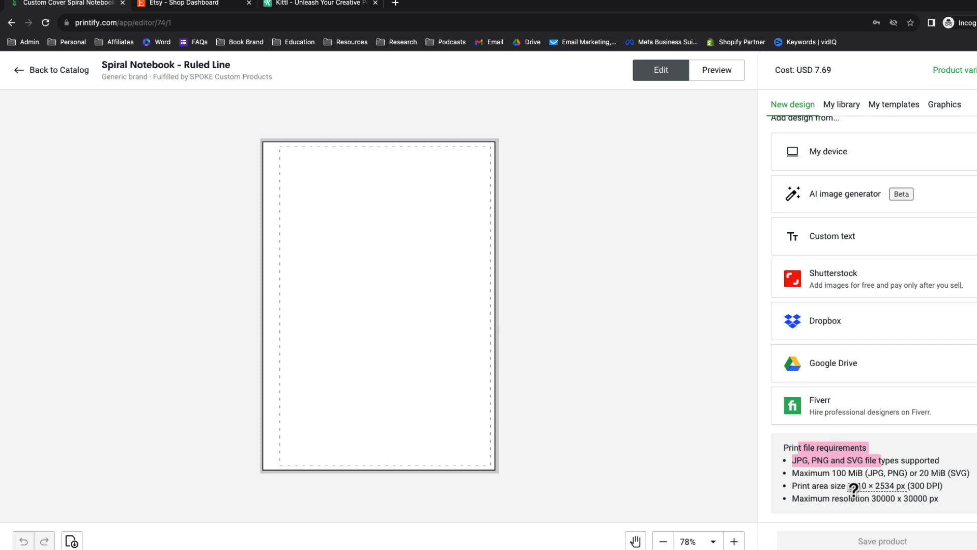
mouse_move(870, 489)
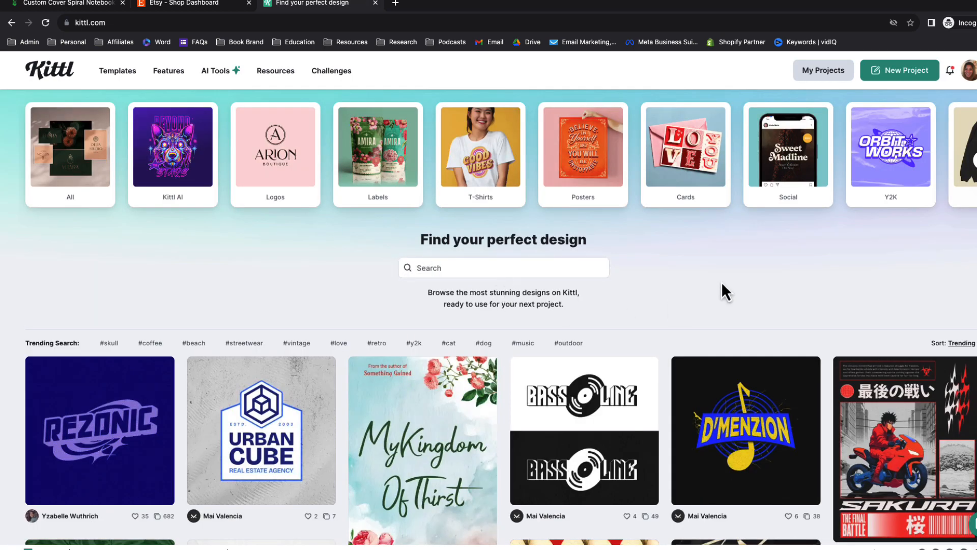
Step: Create a new Kittl project with a custom artboard of 1810 × 2534 pixels at 300 DPI
left_click(882, 71)
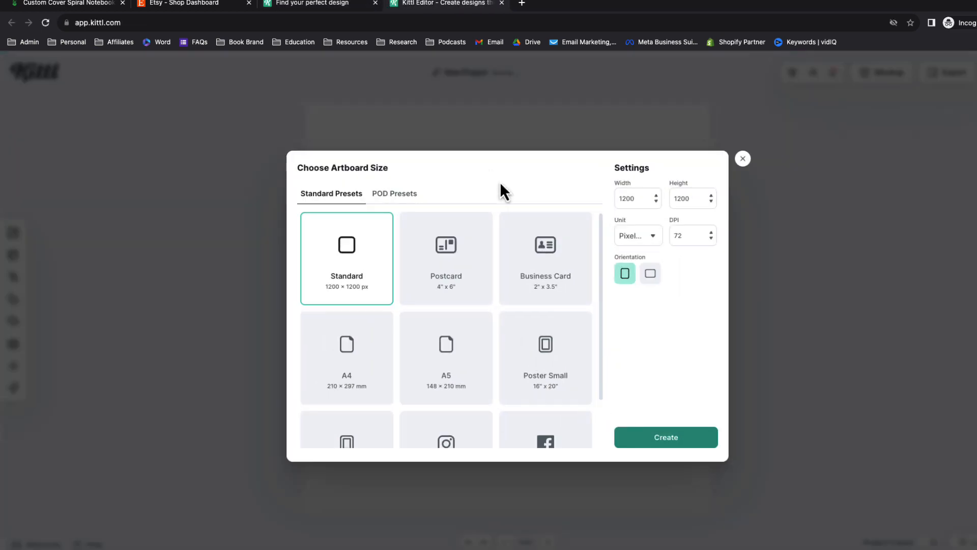
double_click(672, 239)
type("300")
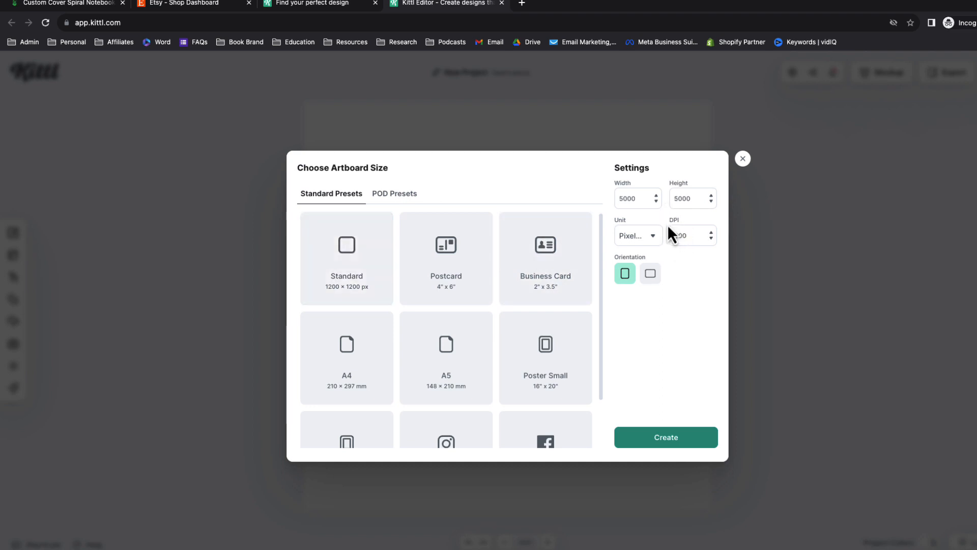
double_click(630, 198)
type("1810")
double_click(678, 198)
type("2534")
left_click(685, 449)
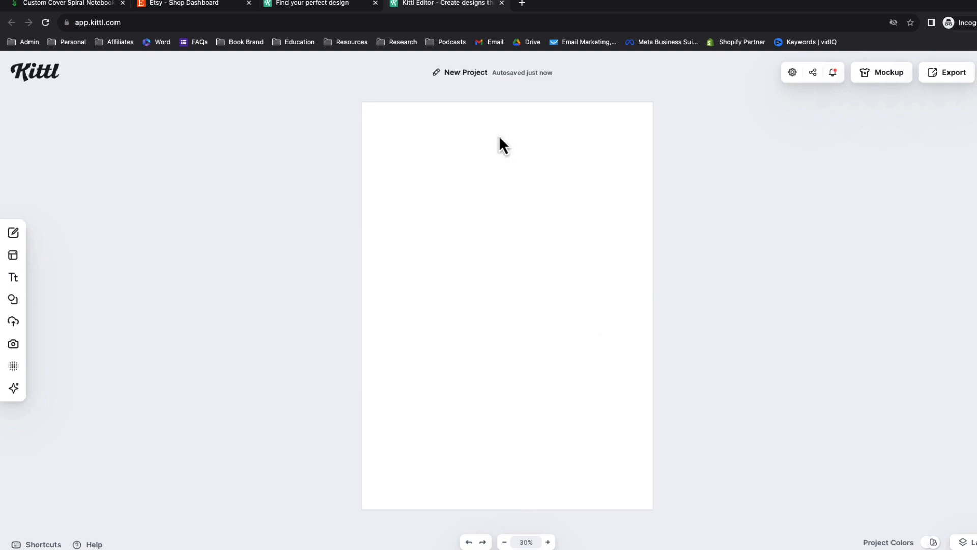
Step: Look through the available text styles, then add a plain headline to the blank artboard and select it
mouse_move(32, 281)
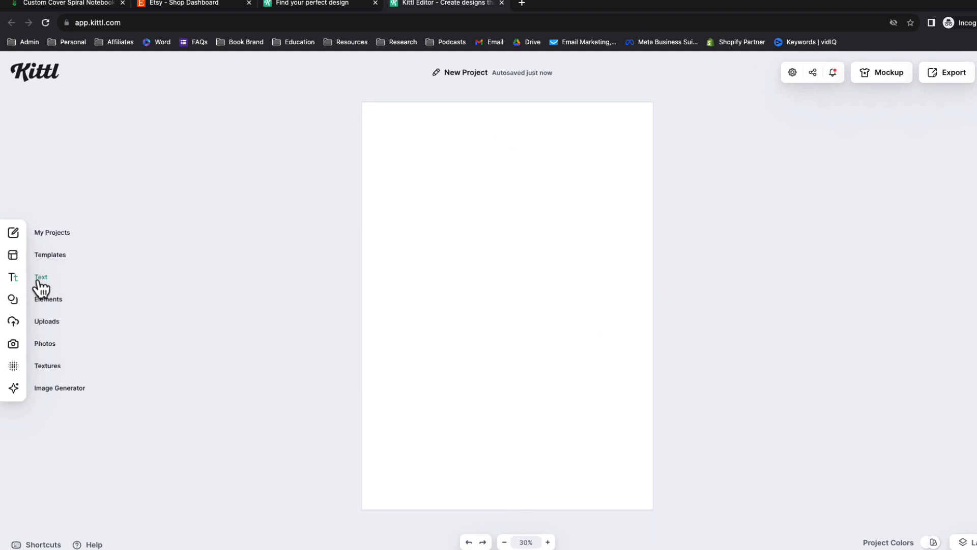
left_click(42, 287)
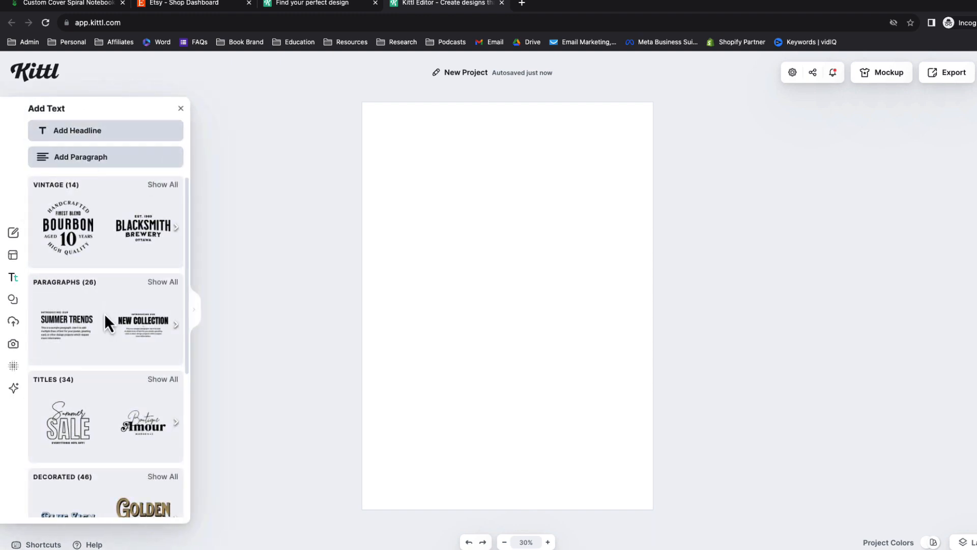
scroll(106, 314, "down", 3)
scroll(106, 315, "down", 2)
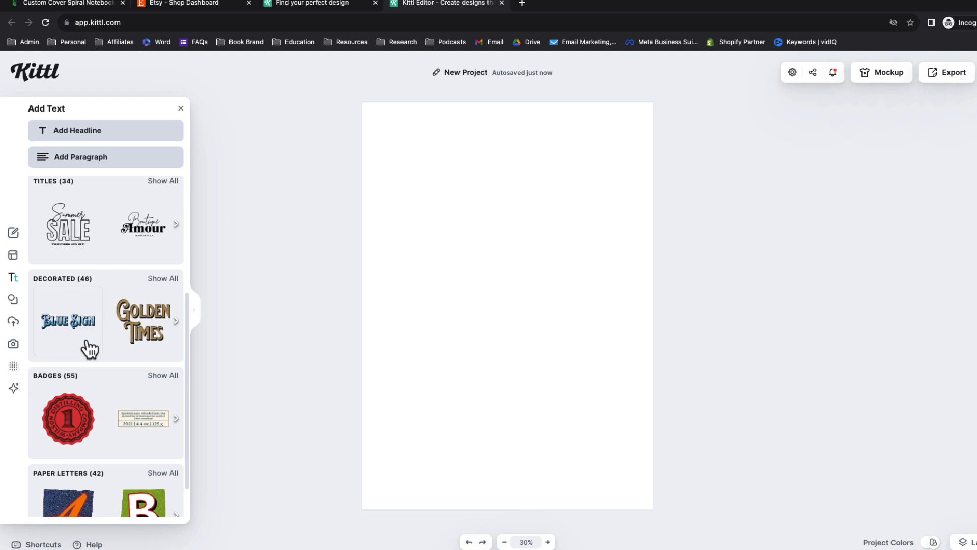
scroll(113, 353, "down", 1)
scroll(113, 353, "up", 6)
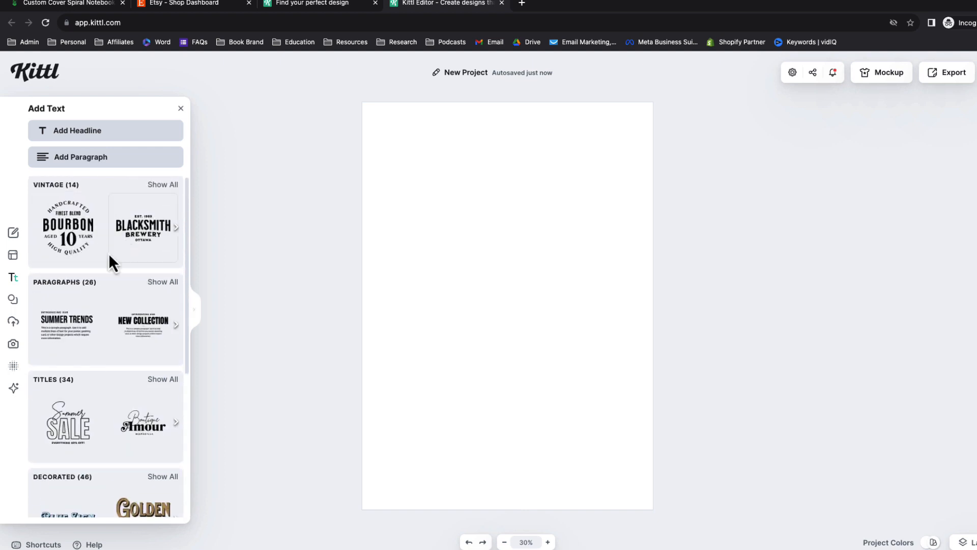
left_click(65, 135)
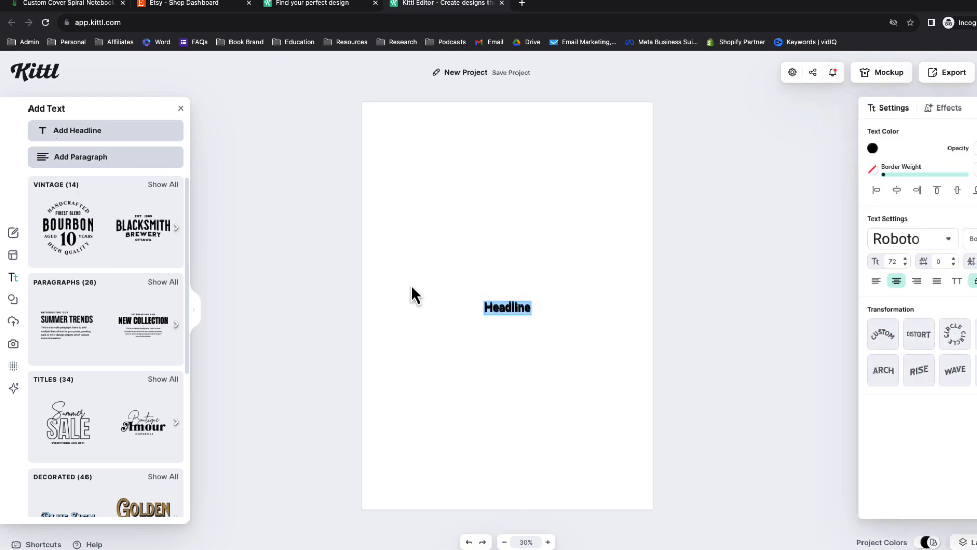
left_click(510, 309)
left_click(495, 269)
left_click(510, 305)
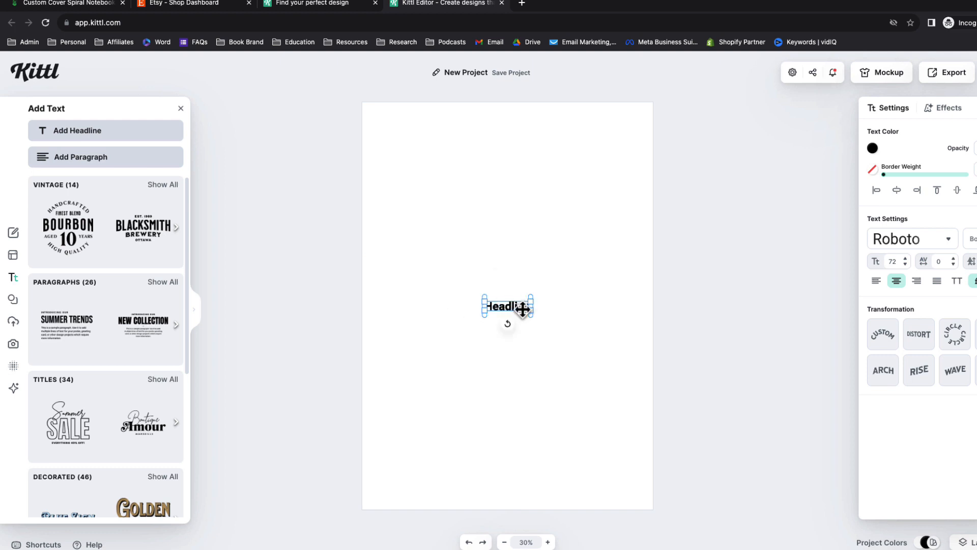
Step: Build the stacked lettering BONE TO BE WILD from duplicated headlines in the Bustery font and give the words cream borders (f9f5d2)
key("super+d")
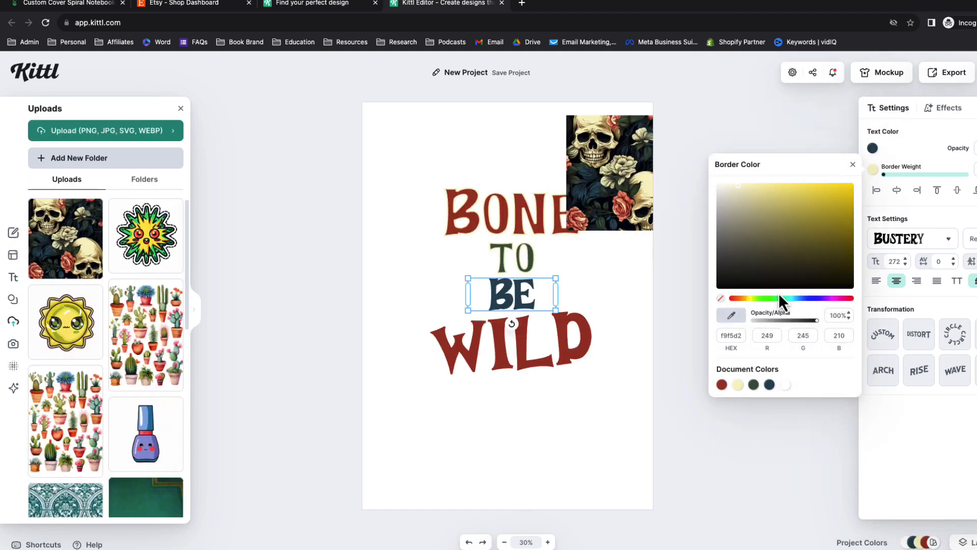
left_click(894, 188)
left_click(508, 212)
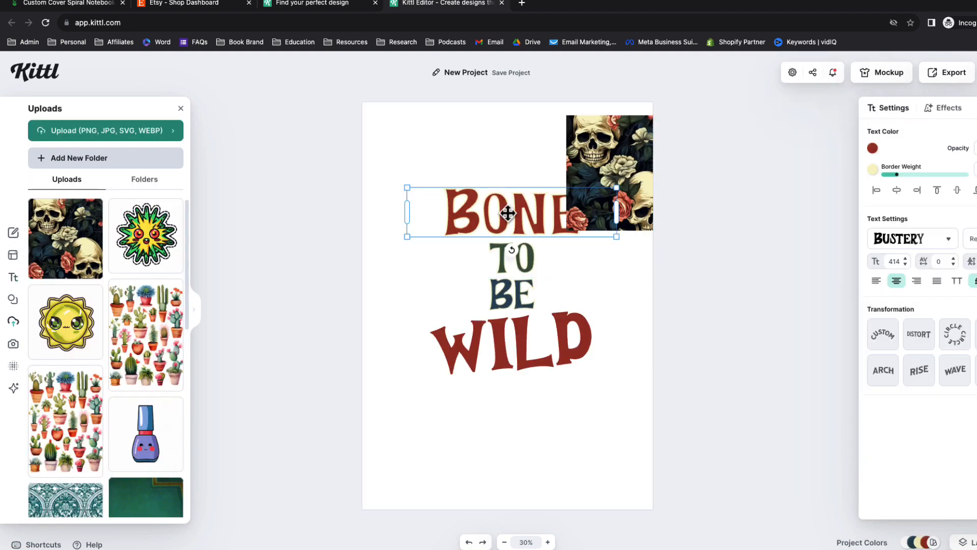
left_click(590, 346)
left_click(589, 345)
left_click(872, 170)
Step: Test the lettering over the enlarged skull pattern image placed behind the text, and delete that image from the artboard
left_click_drag(616, 195, 458, 200)
left_click(967, 543)
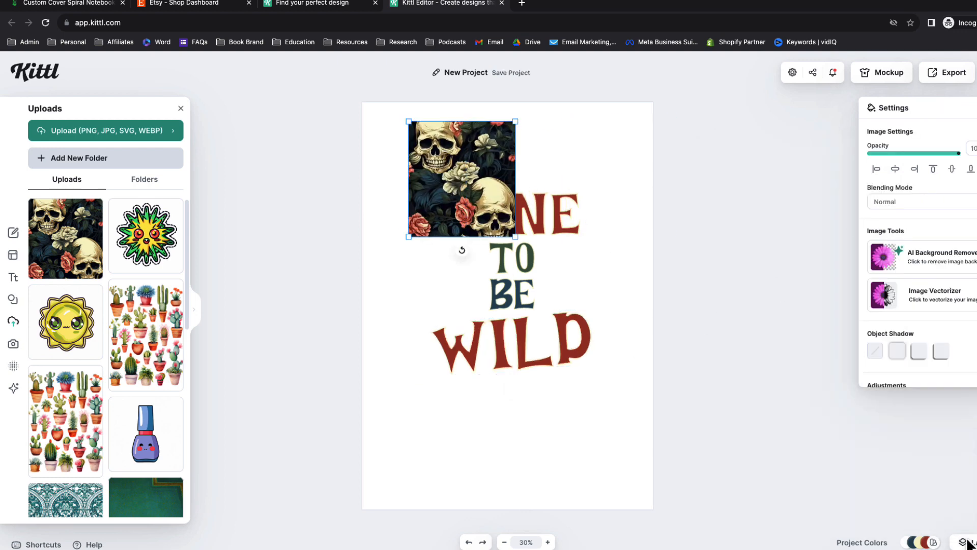
left_click_drag(906, 421, 906, 491)
left_click_drag(480, 136, 507, 177)
left_click_drag(542, 277, 663, 410)
left_click_drag(632, 351, 604, 349)
left_click_drag(408, 159, 389, 141)
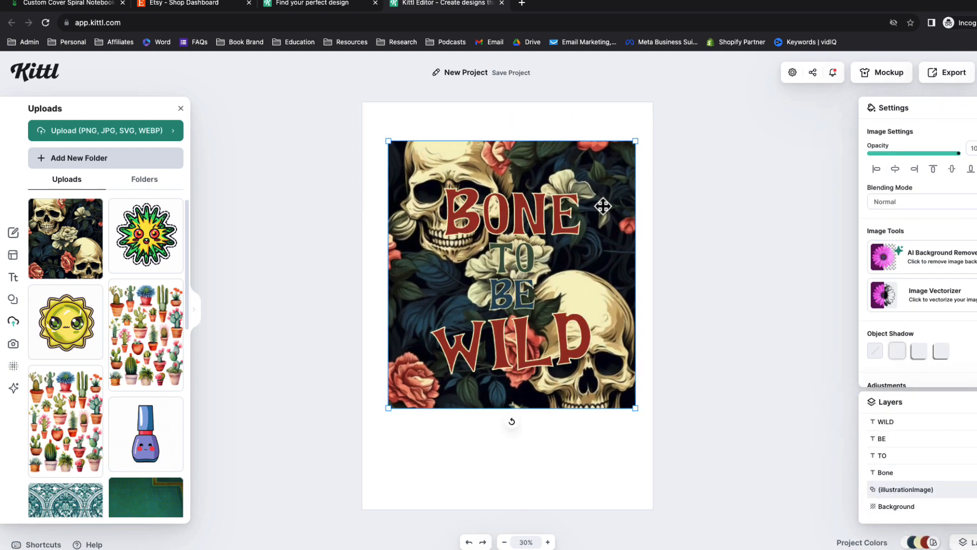
key("Delete")
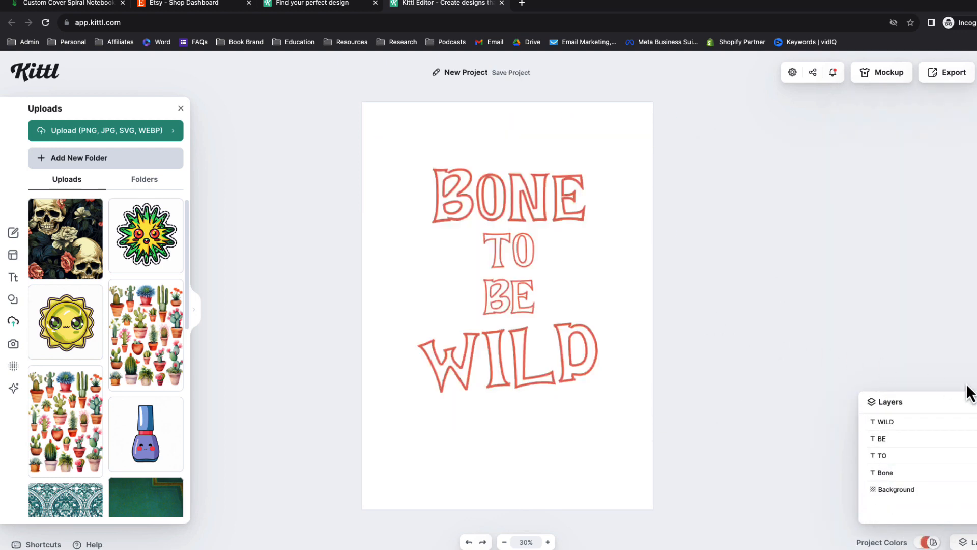
left_click(967, 402)
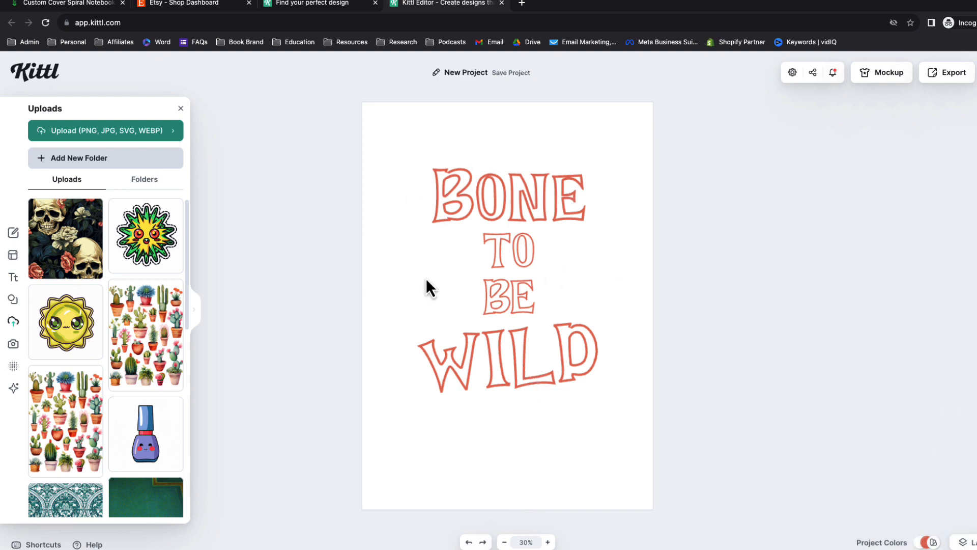
Step: Export the lettering as a 1810 × 2534 px PNG with Remove Background and Optimize Quality enabled
left_click(935, 76)
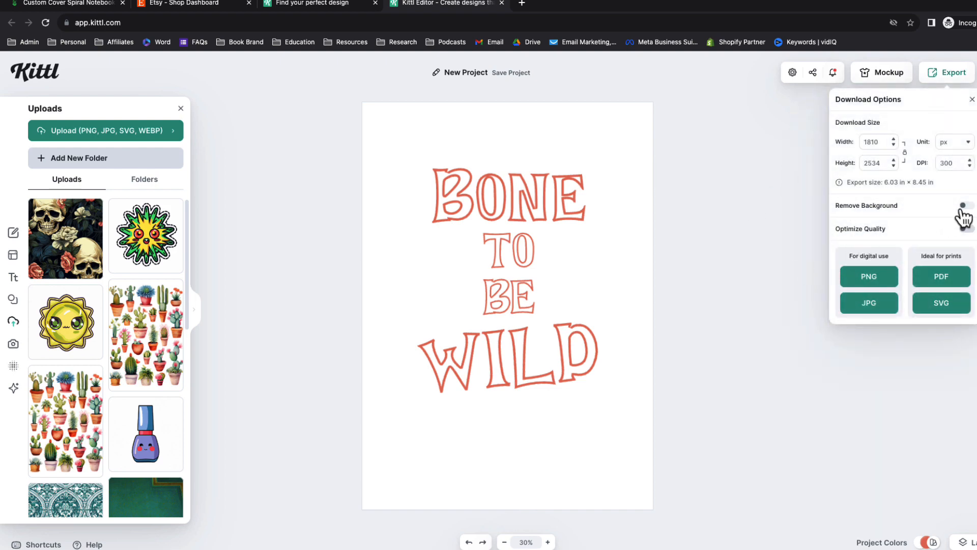
left_click(965, 205)
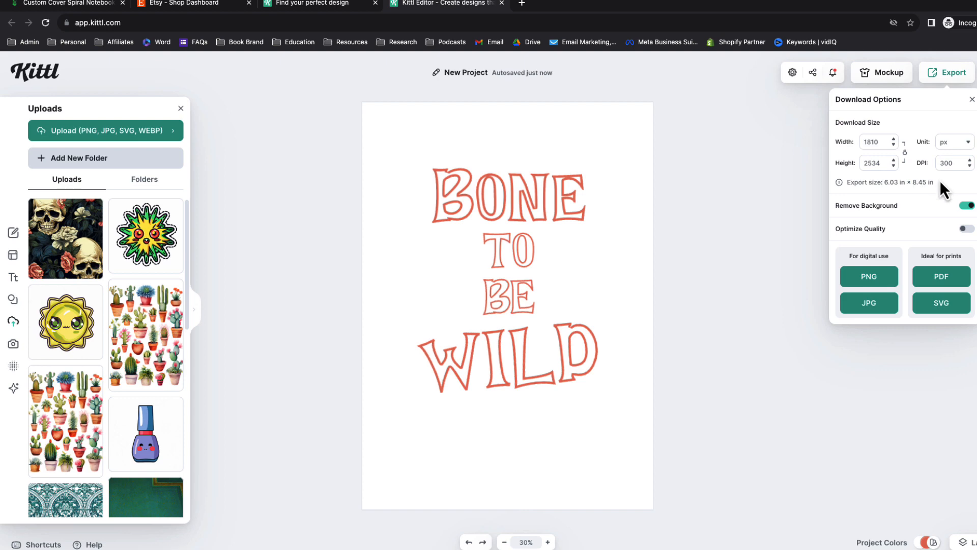
left_click(964, 229)
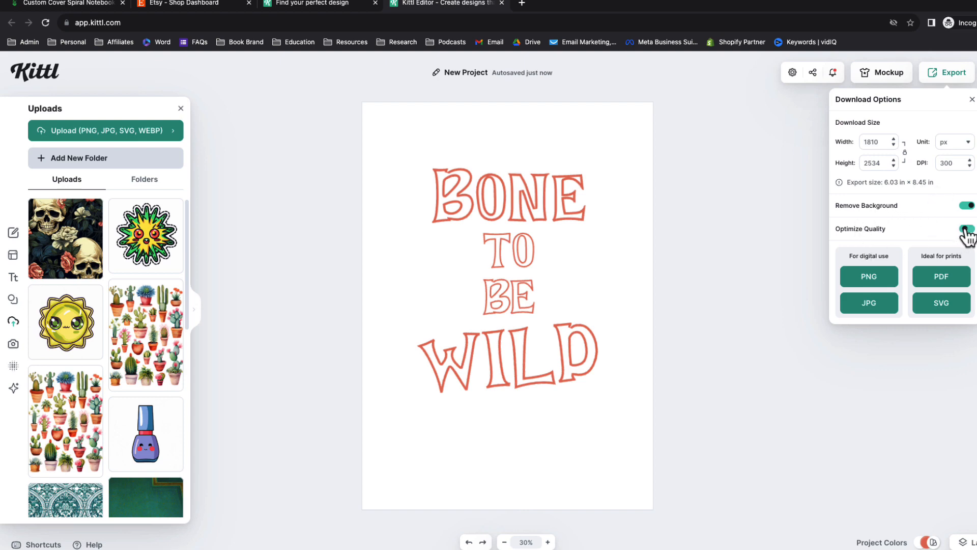
left_click(870, 285)
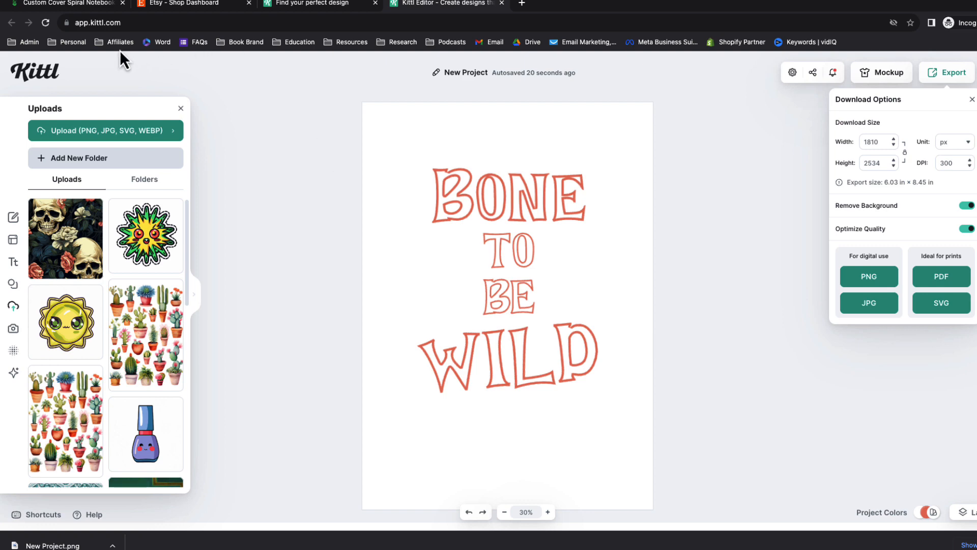
Step: Switch to Printify, add vintage skull 2.jpg from the library to the notebook cover and enlarge it to about 8.31 in to fill the print area
left_click(91, 4)
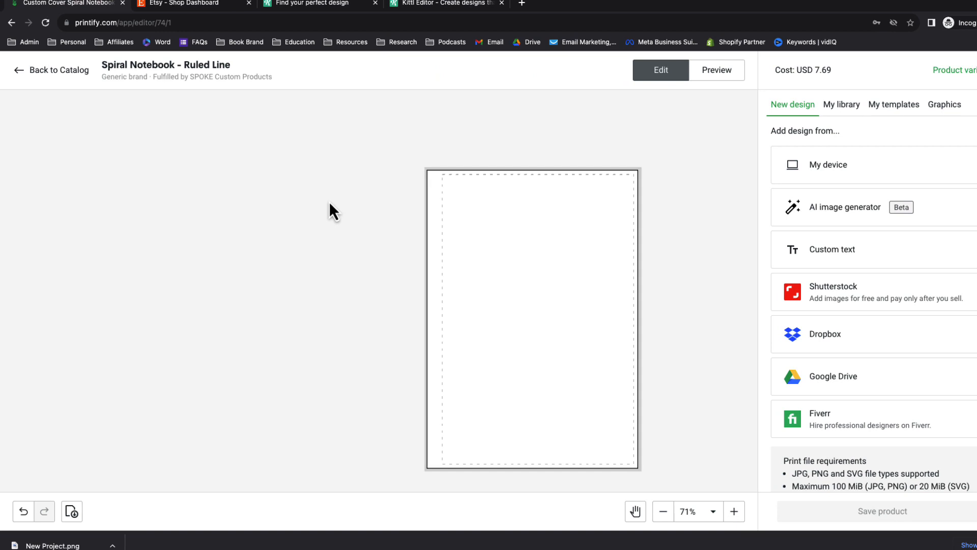
left_click(841, 105)
left_click(874, 232)
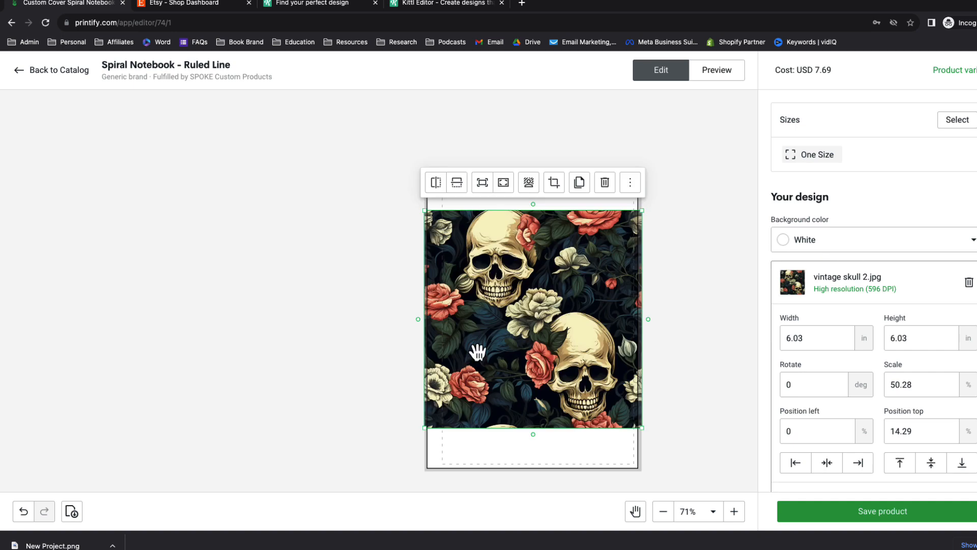
left_click_drag(643, 214, 693, 181)
left_click_drag(427, 430, 381, 468)
left_click_drag(489, 396, 488, 395)
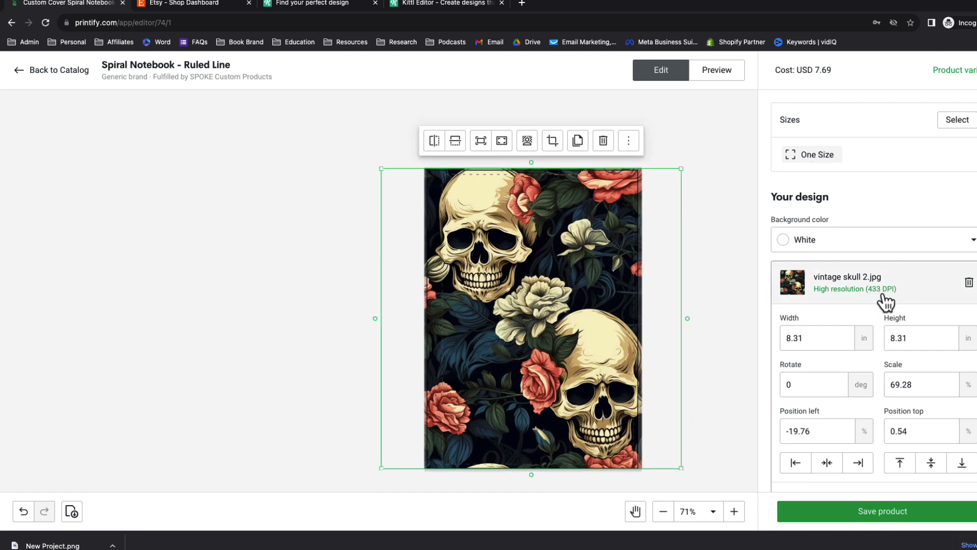
left_click_drag(550, 307, 550, 308)
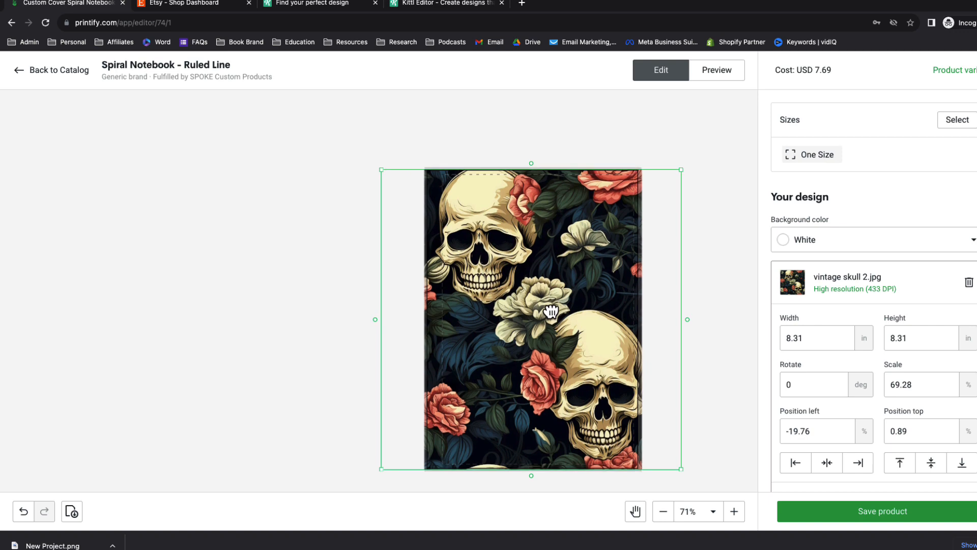
left_click(716, 226)
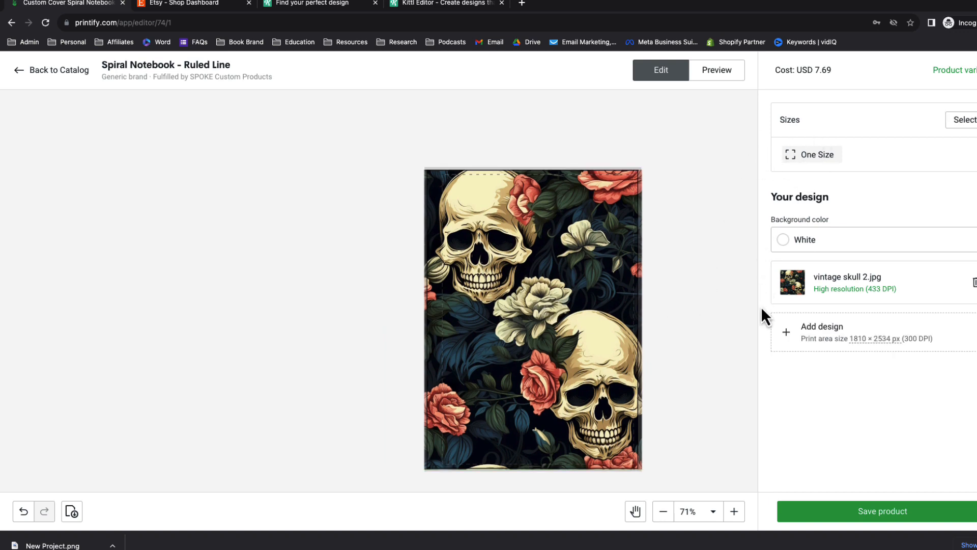
Step: Add New Project.png over the skull pattern, centre it horizontally and vertically, and shift it slightly down
left_click(826, 331)
left_click(842, 105)
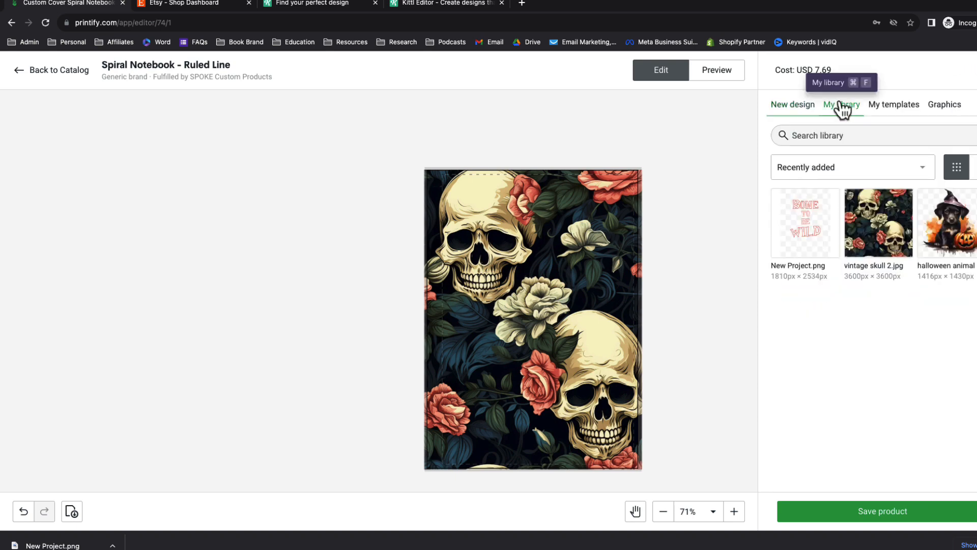
left_click(807, 230)
left_click_drag(539, 201, 544, 257)
left_click(827, 463)
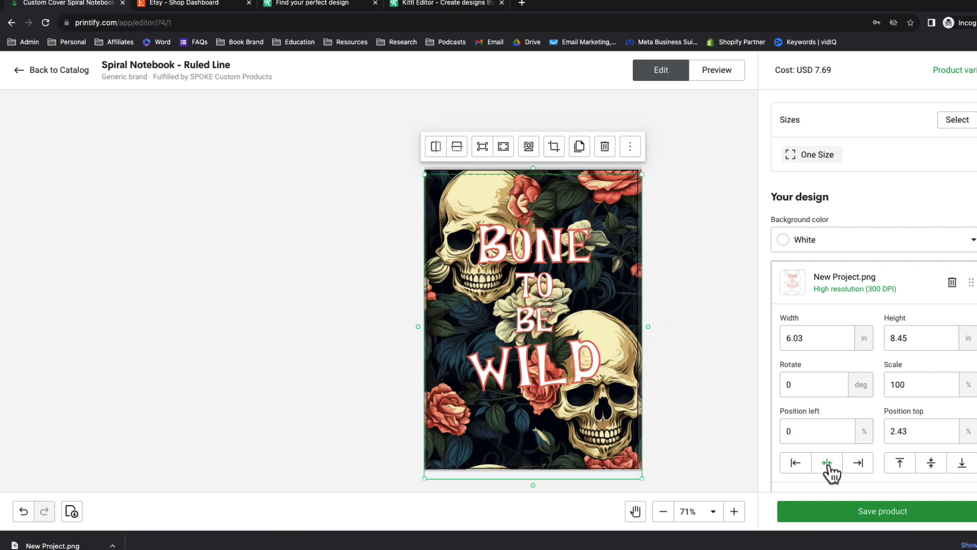
left_click(931, 464)
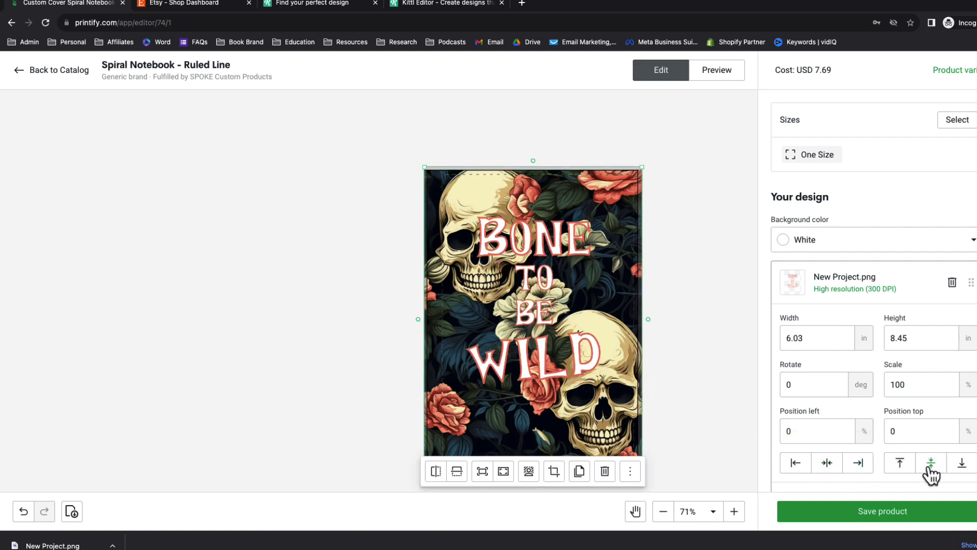
left_click(683, 319)
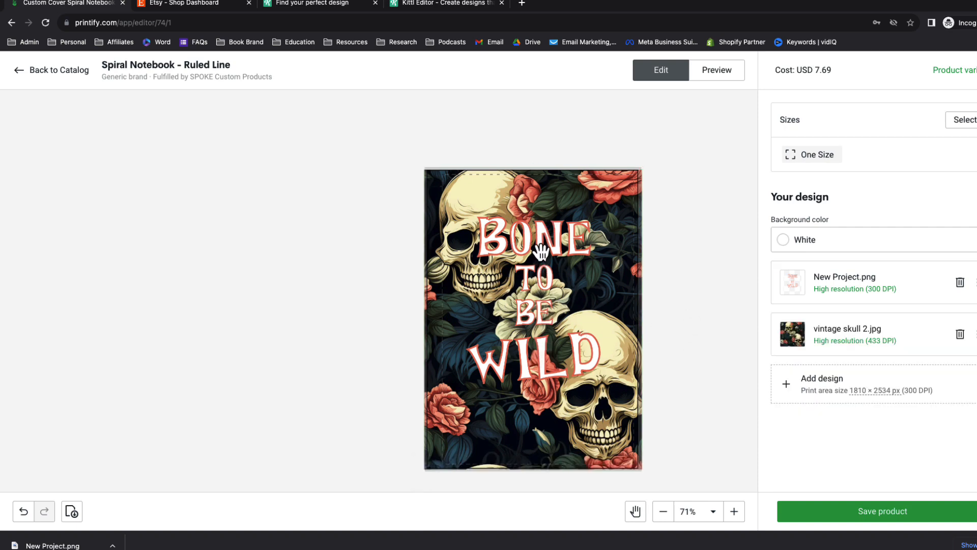
left_click_drag(540, 249, 541, 264)
left_click(665, 271)
Step: Preview the finished notebook cover in the Opened, Perspective, Inside and Context mockup views
left_click(718, 71)
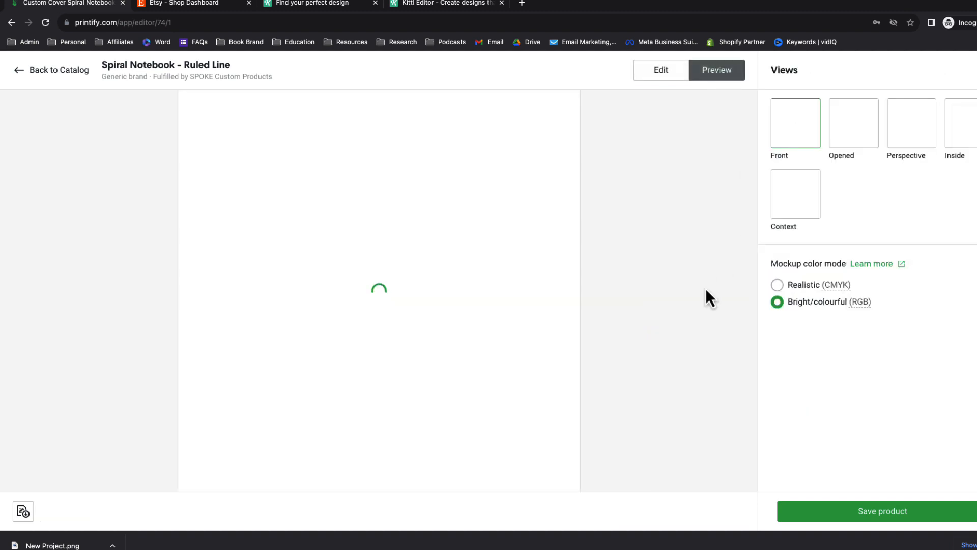
left_click(850, 141)
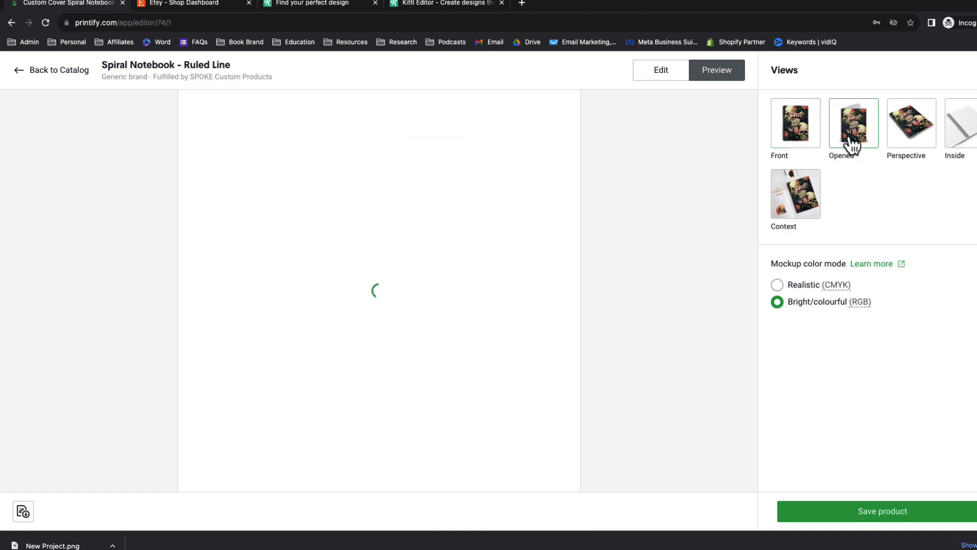
left_click(911, 137)
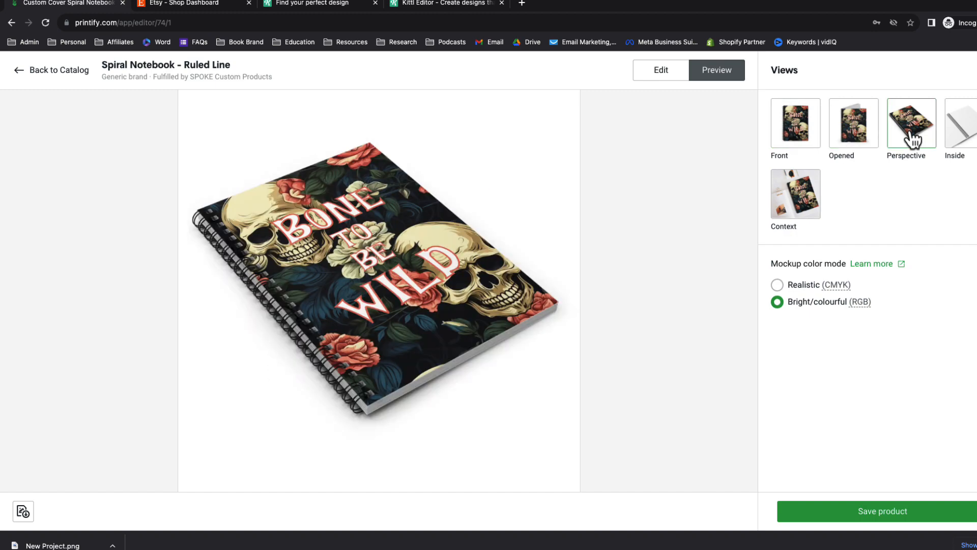
left_click(800, 208)
left_click(954, 153)
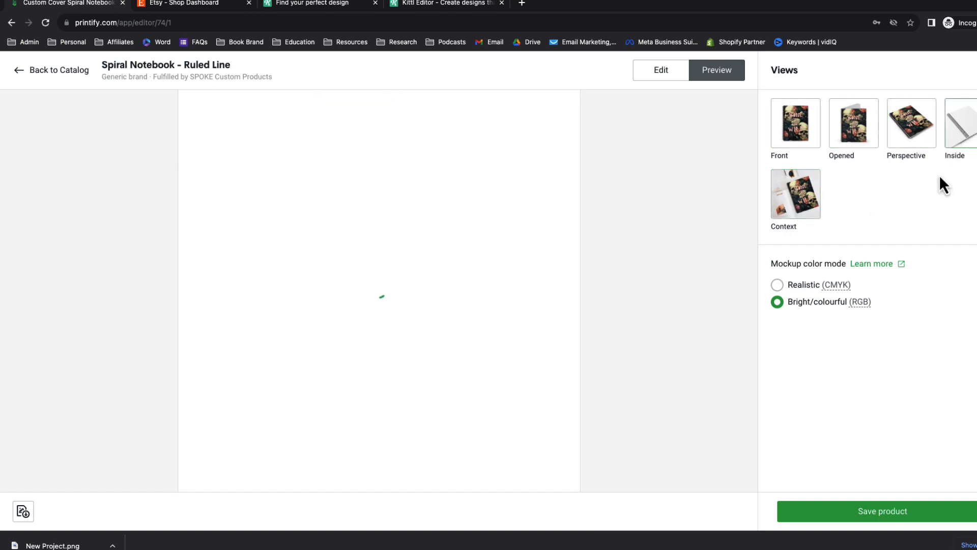
left_click(814, 211)
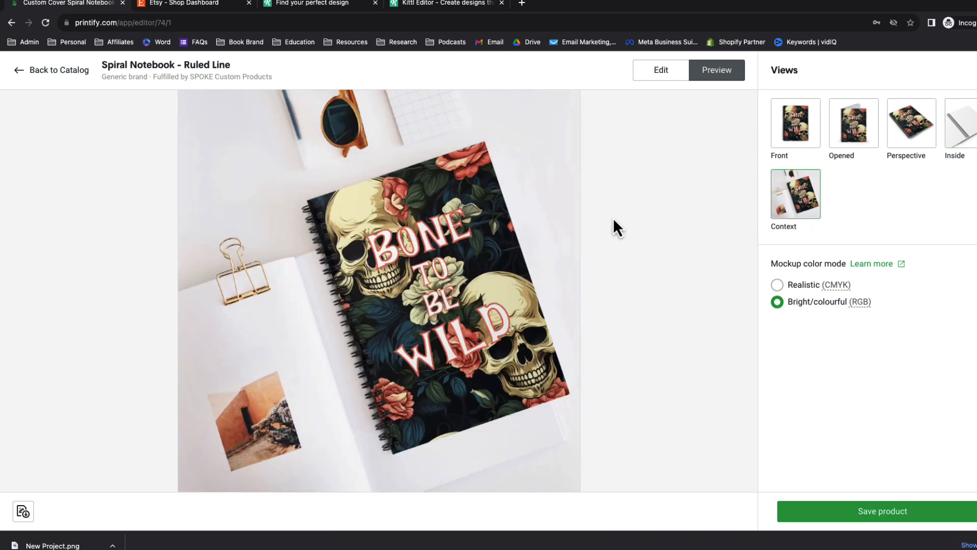
Step: Save the product and choose the Context mockup as the listing's title image
left_click(872, 509)
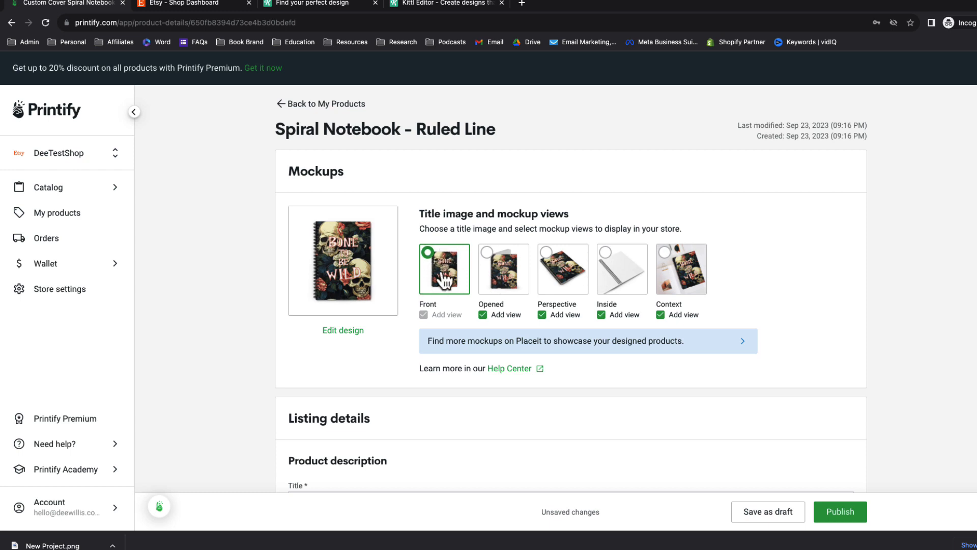
left_click_drag(564, 216, 424, 216)
left_click_drag(424, 216, 546, 216)
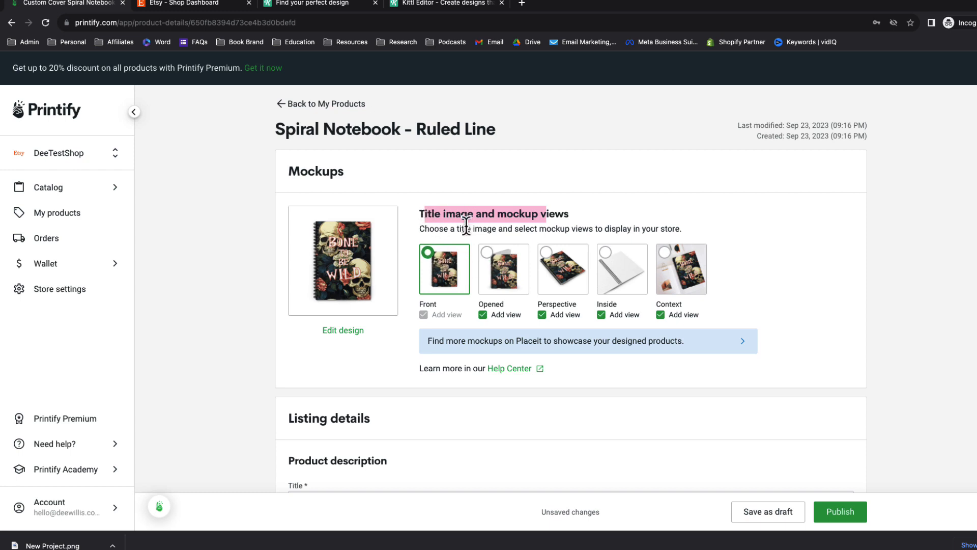
left_click(664, 252)
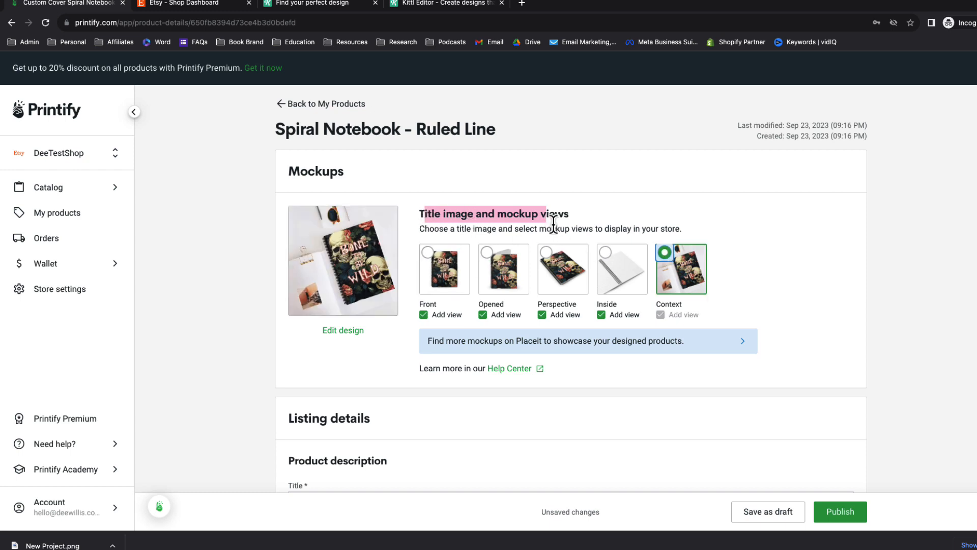
left_click(553, 226)
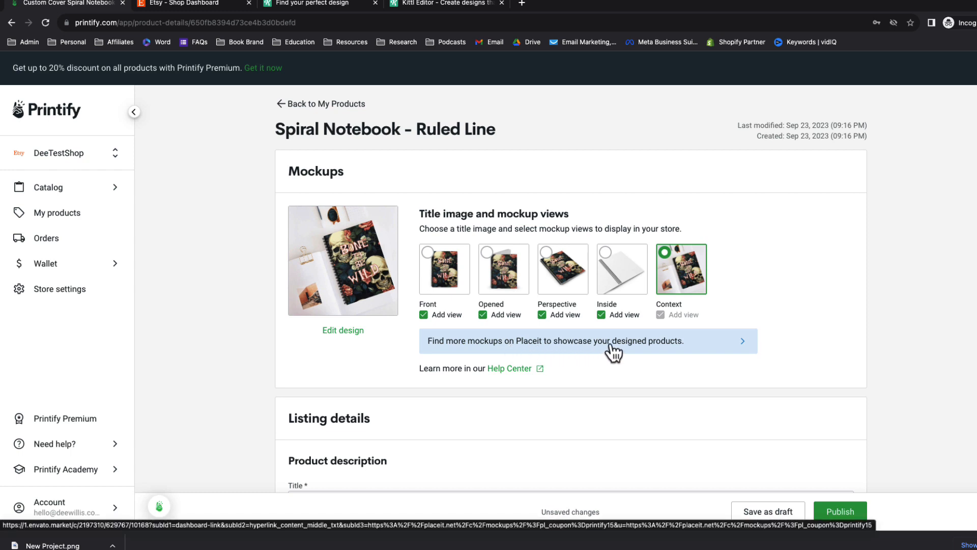
Step: Review the listing's product title, description and shipping profile sections below the mockups
scroll(427, 263, "down", 2)
scroll(493, 309, "down", 3)
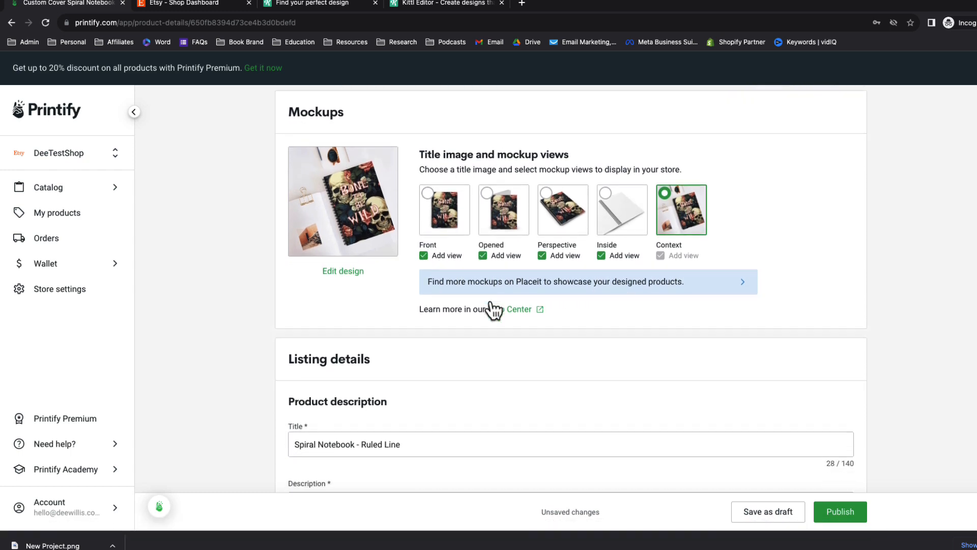
scroll(311, 384, "down", 1)
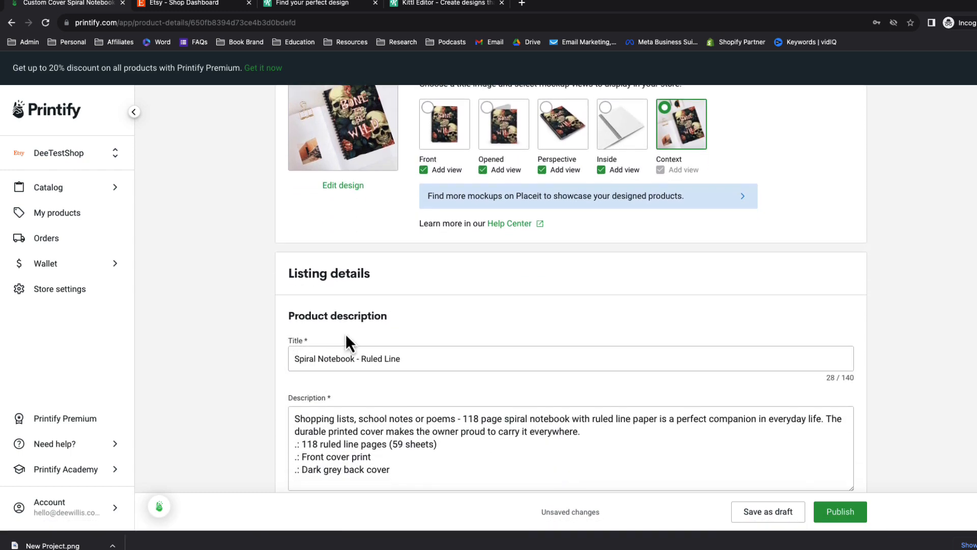
scroll(309, 320, "down", 1)
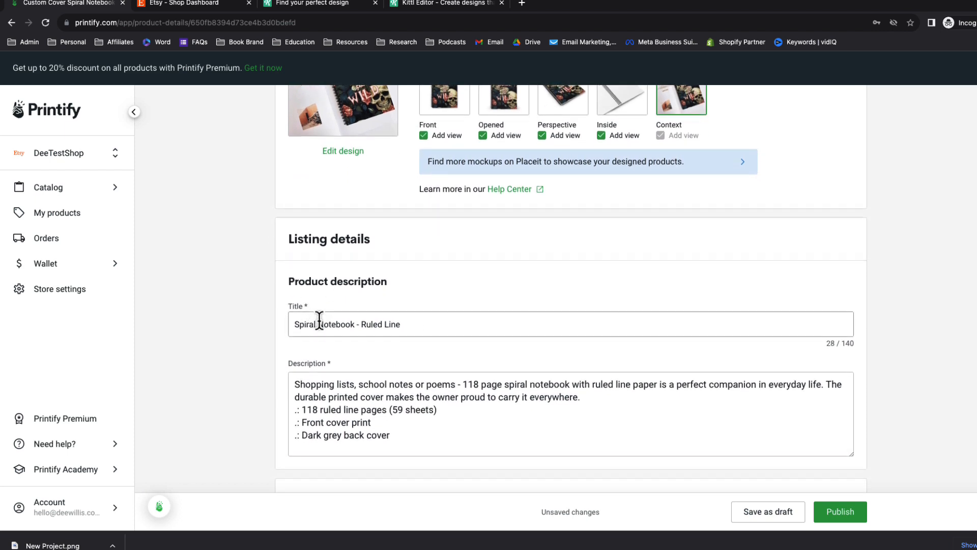
scroll(319, 320, "down", 2)
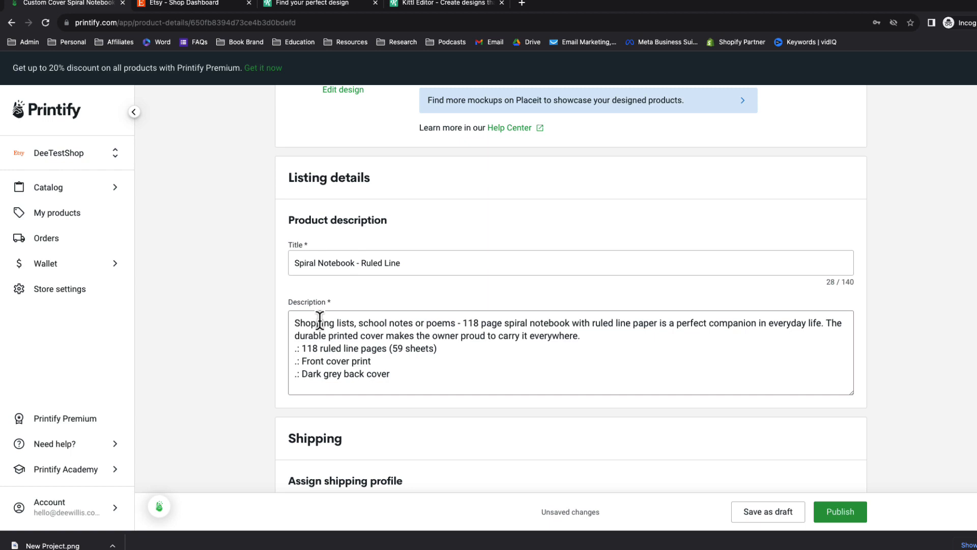
scroll(319, 320, "down", 1)
scroll(316, 287, "up", 3)
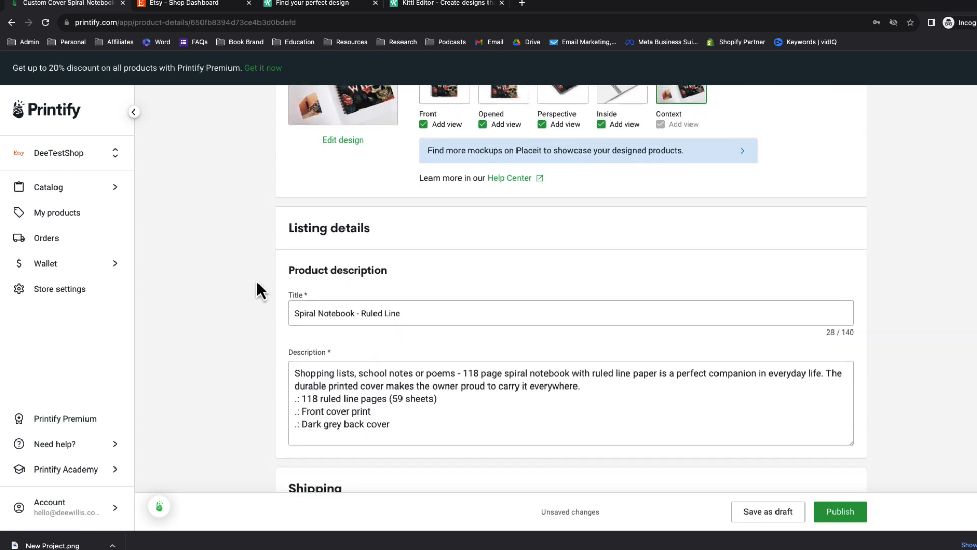
scroll(259, 290, "down", 1)
scroll(373, 325, "down", 2)
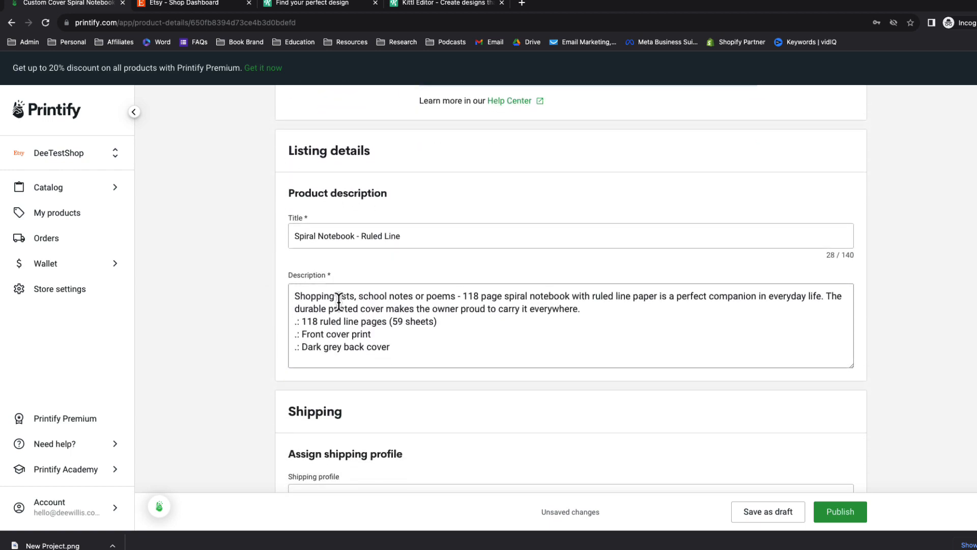
scroll(315, 306, "down", 3)
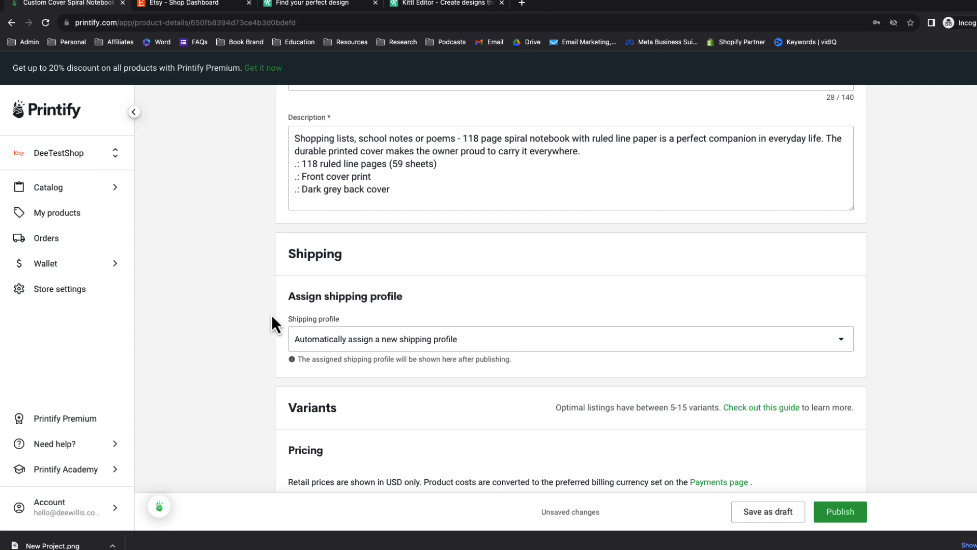
Step: Dismiss the table view tip in the Pricing section and select all of the notebook's variants
scroll(271, 315, "down", 4)
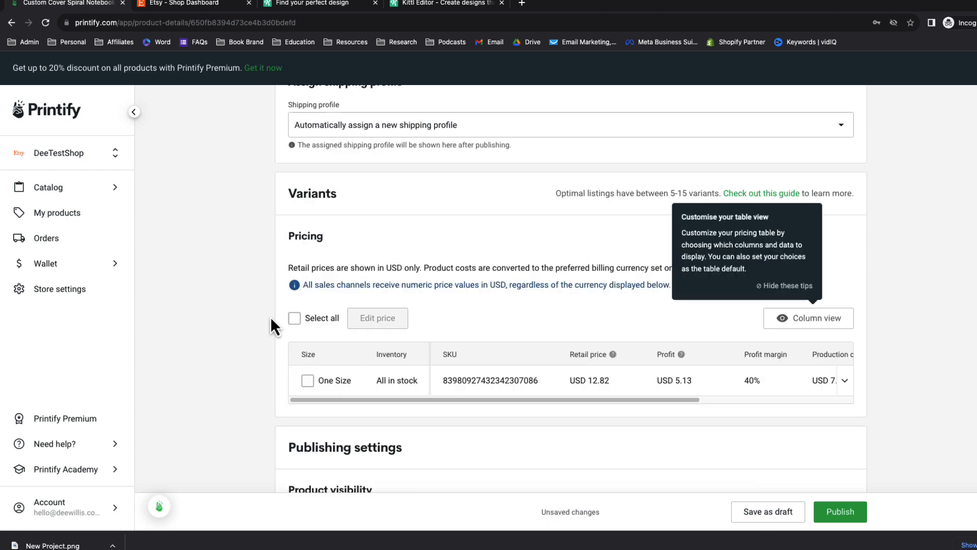
left_click(763, 295)
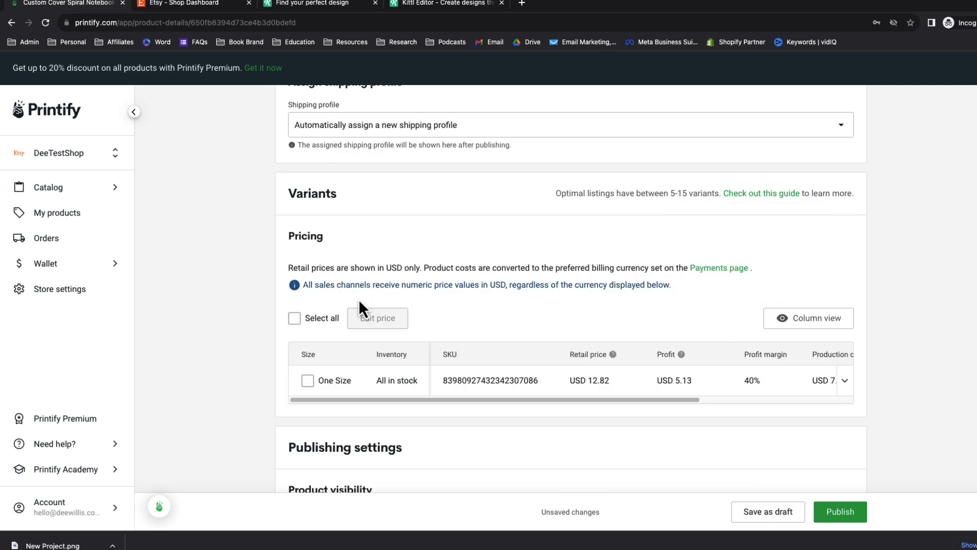
scroll(258, 291, "down", 1)
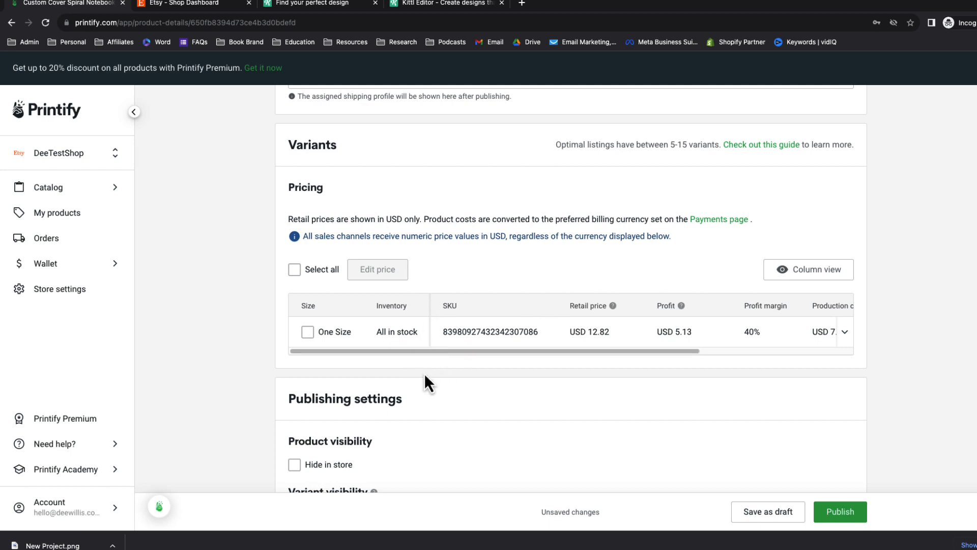
left_click(295, 274)
left_click(295, 271)
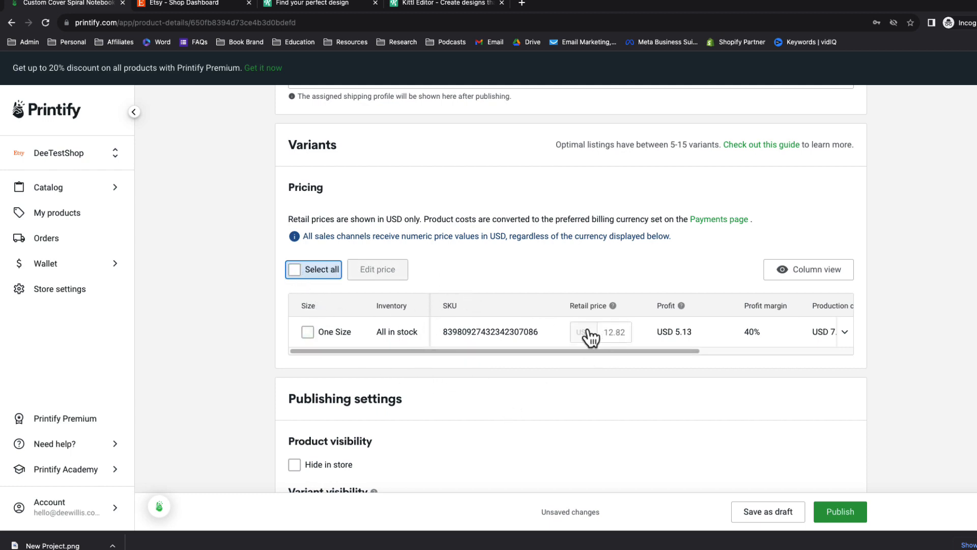
left_click(294, 272)
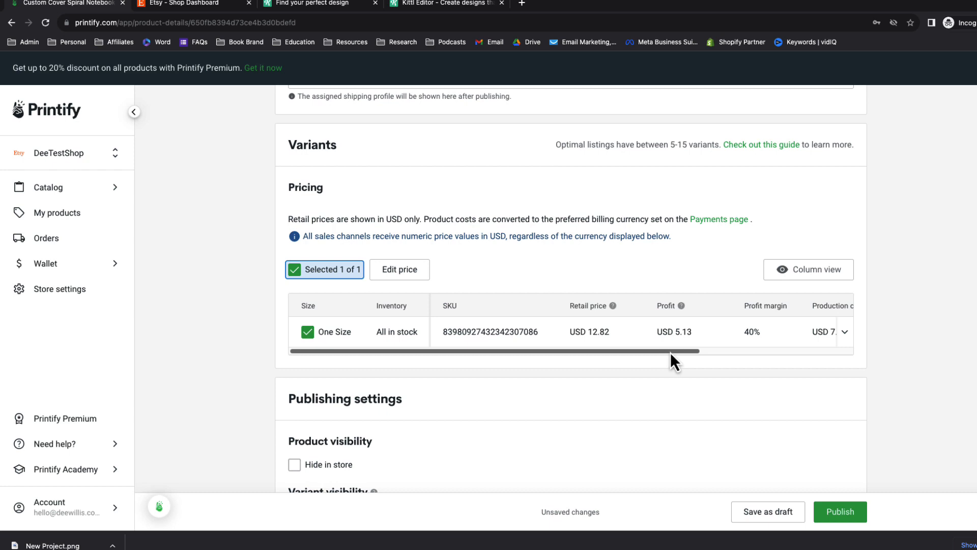
Step: Examine the One Size variant's retail price, profit, profit margin, production cost and shipping cost
left_click_drag(671, 352, 756, 354)
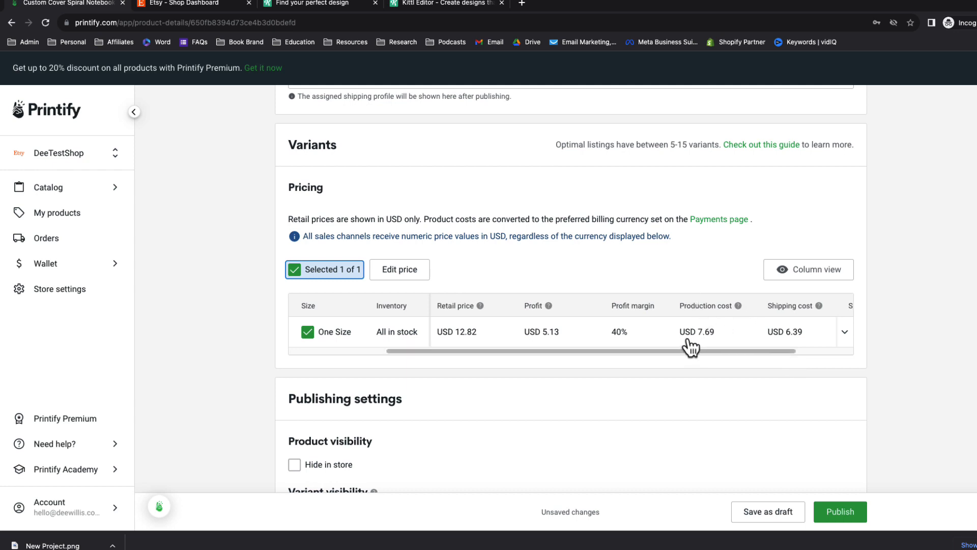
left_click_drag(715, 352, 644, 358)
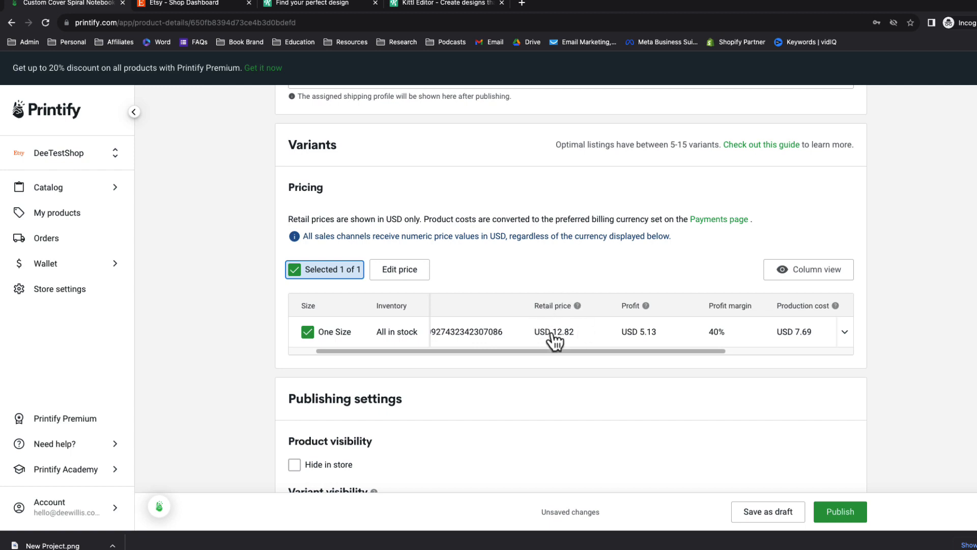
left_click(583, 332)
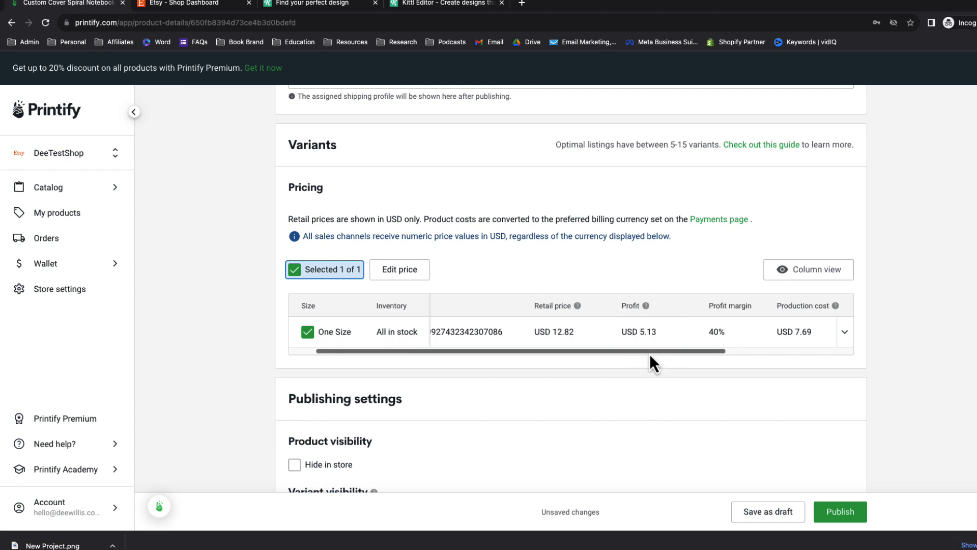
left_click_drag(649, 353, 682, 353)
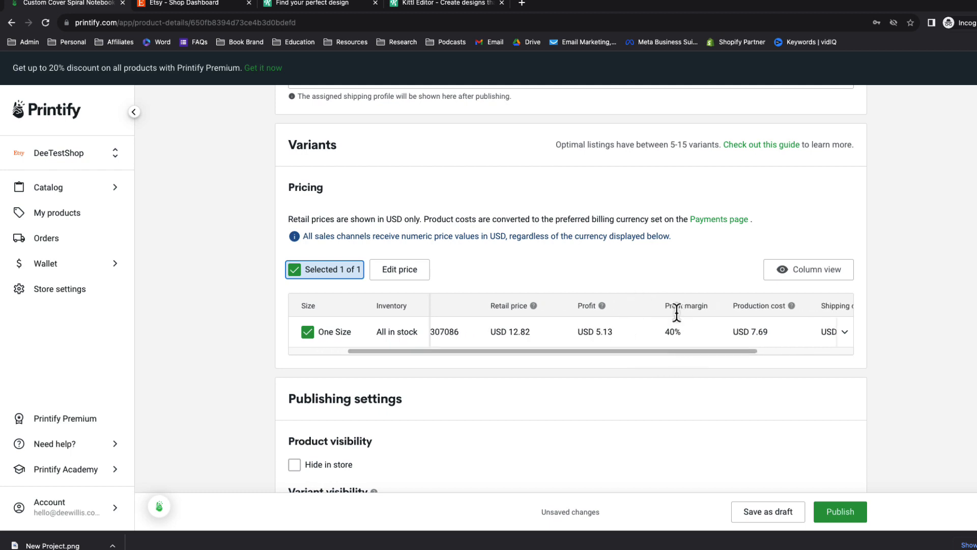
left_click_drag(678, 354, 745, 358)
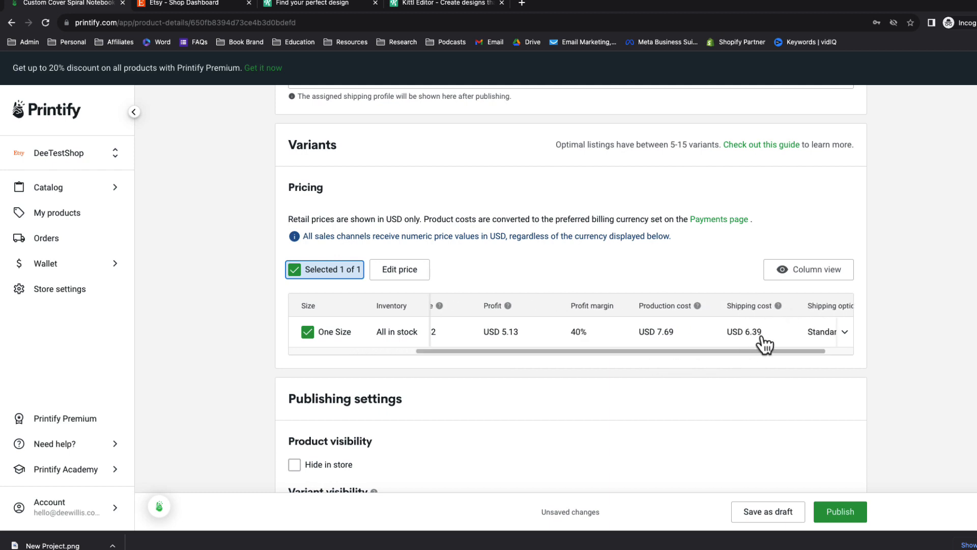
left_click_drag(742, 353, 603, 360)
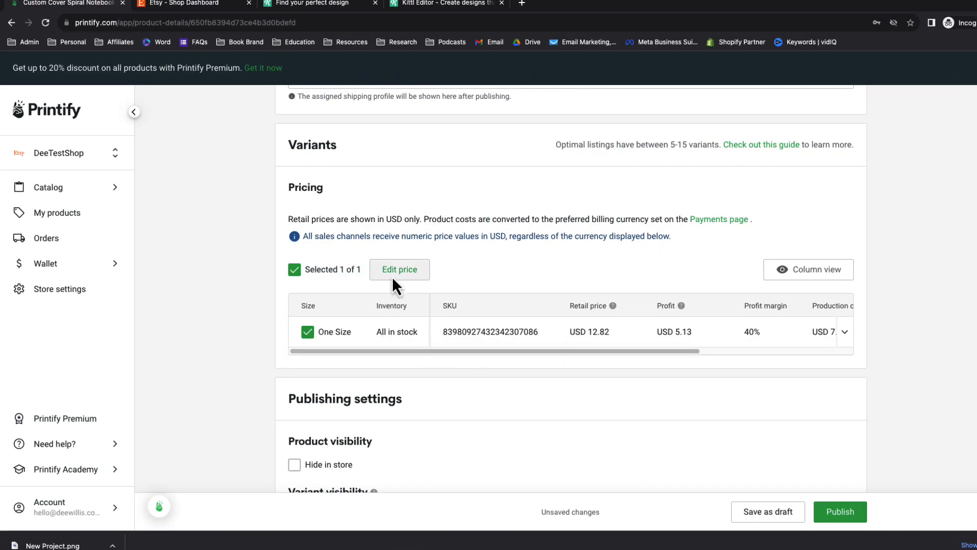
Step: Set the selected variant's profit to USD 7.00 and check the updated pricing row
left_click(393, 273)
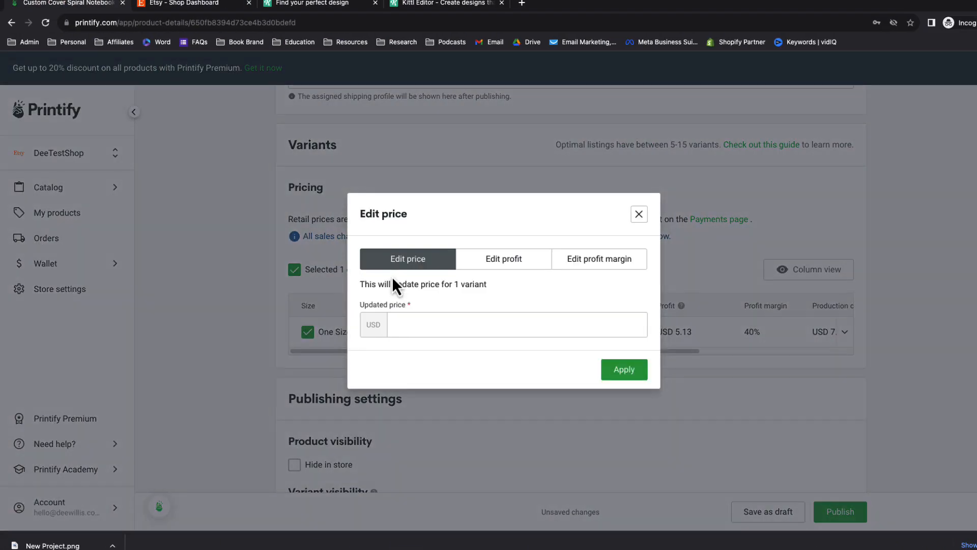
left_click(503, 262)
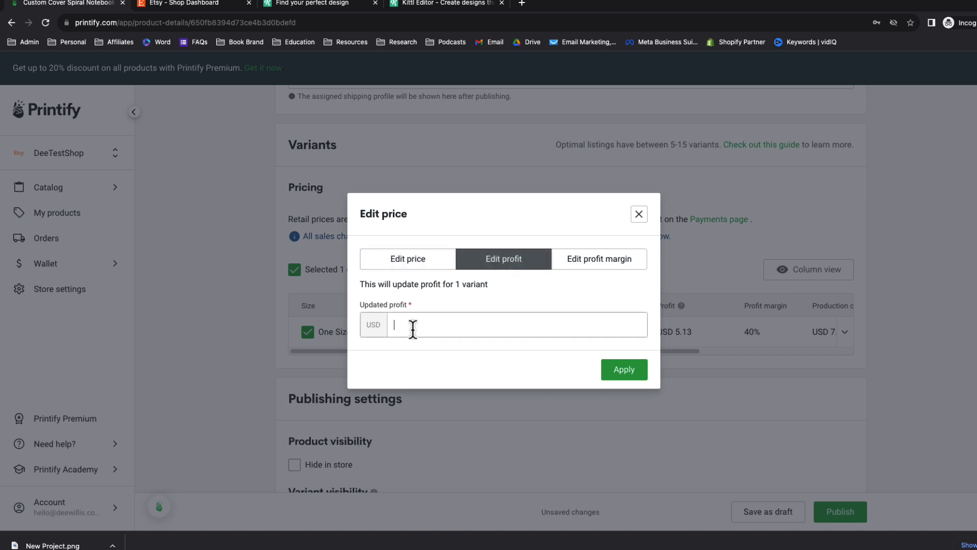
type("7.00")
left_click(622, 370)
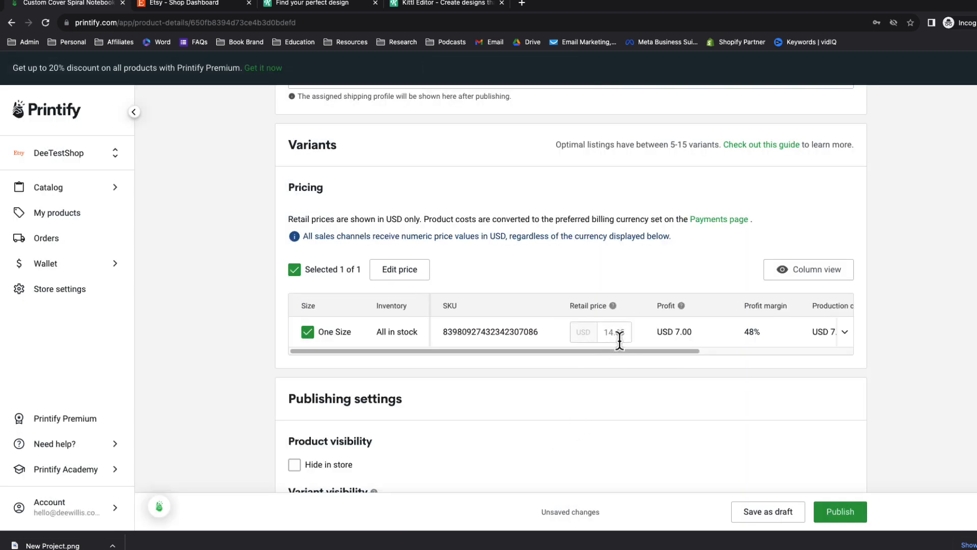
scroll(613, 356, "right", 3)
scroll(629, 363, "left", 3)
Step: Set the product's visibility to Hide in store in the publishing settings
scroll(286, 397, "down", 1)
scroll(275, 400, "down", 3)
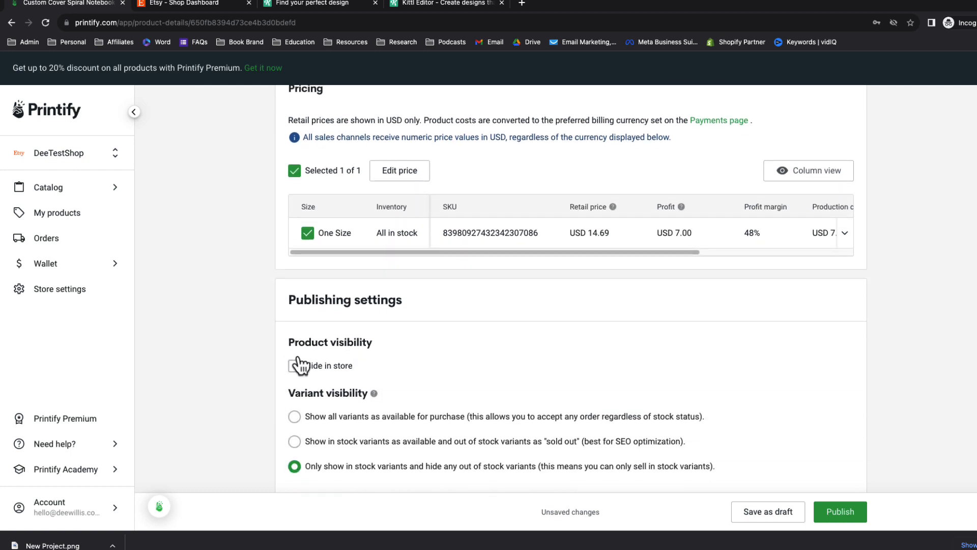
scroll(280, 344, "down", 1)
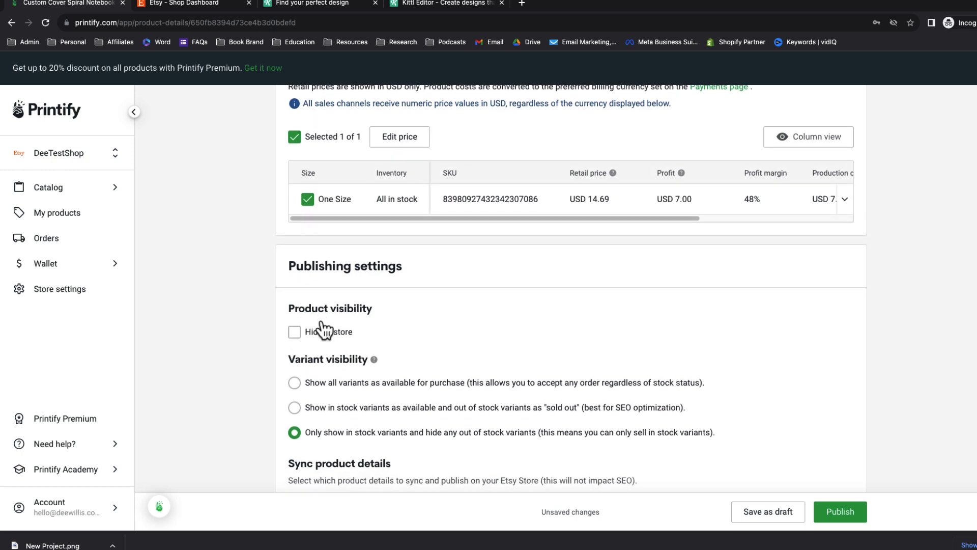
left_click(296, 333)
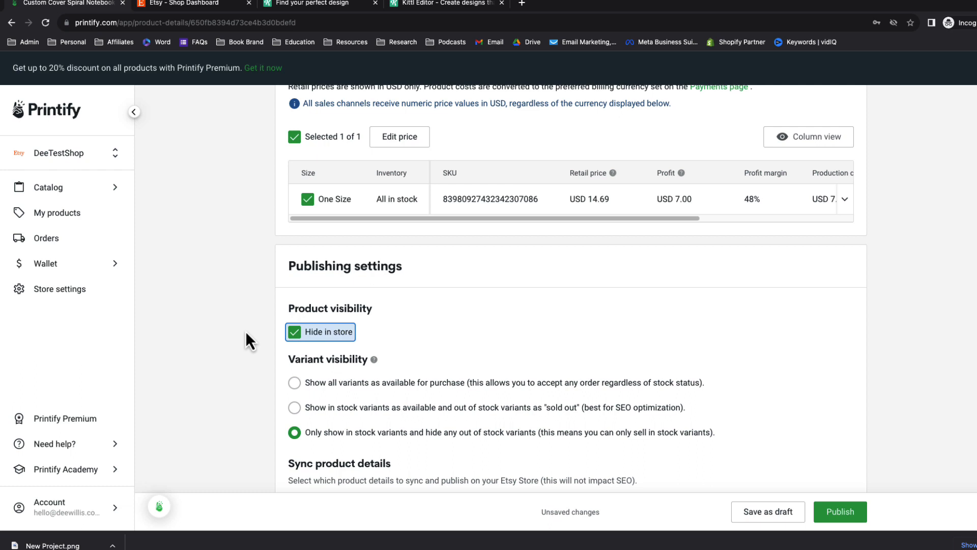
Step: Keep Mockups included in the synced product details and publish the notebook to the Etsy store
scroll(283, 346, "down", 2)
scroll(281, 340, "down", 3)
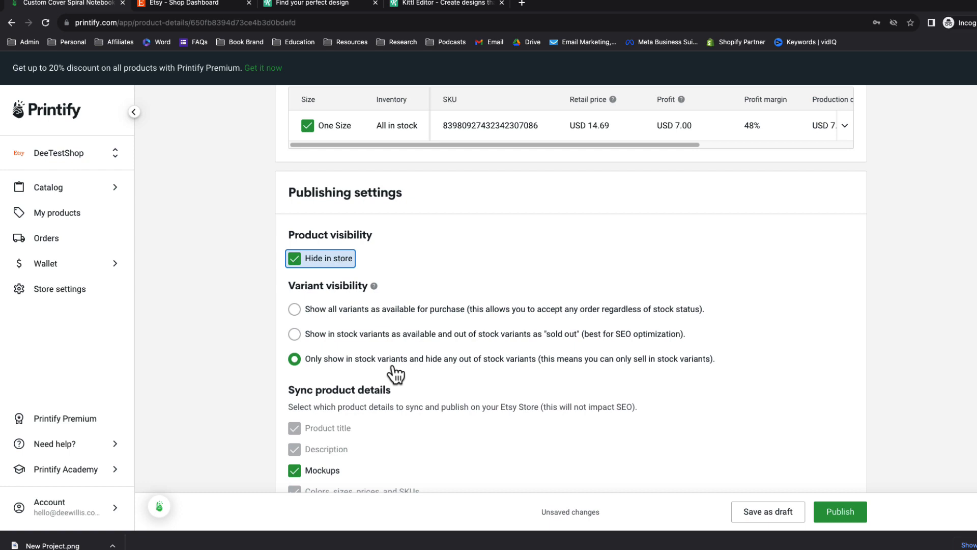
scroll(279, 340, "down", 3)
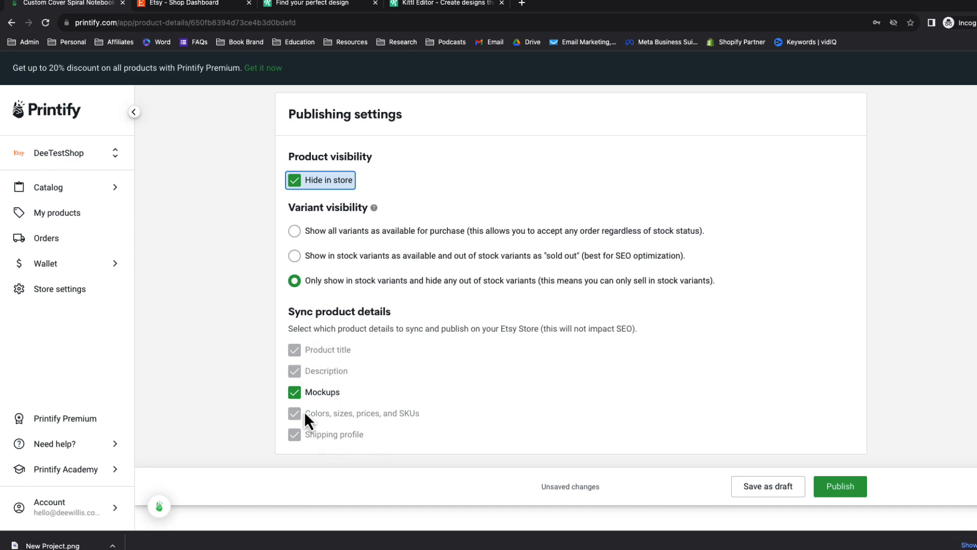
left_click(295, 394)
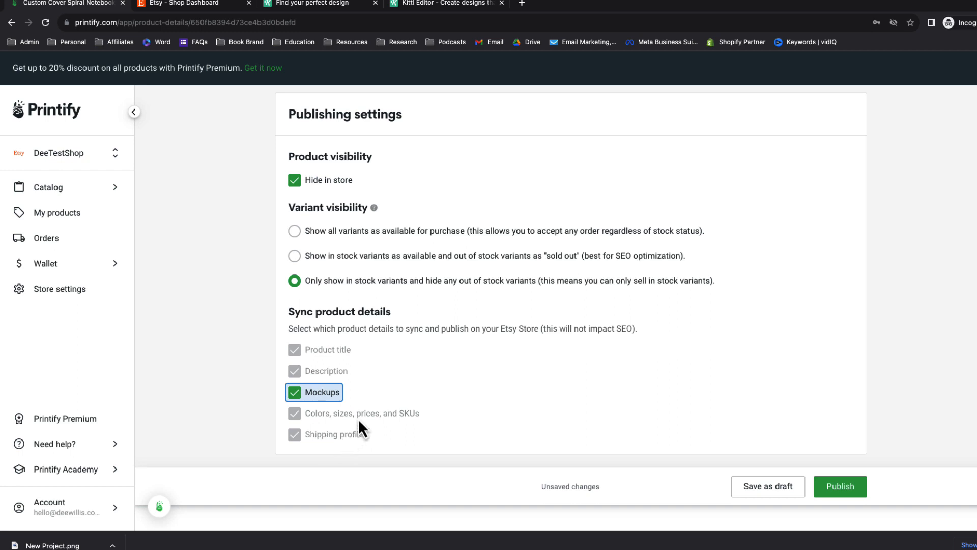
left_click(820, 492)
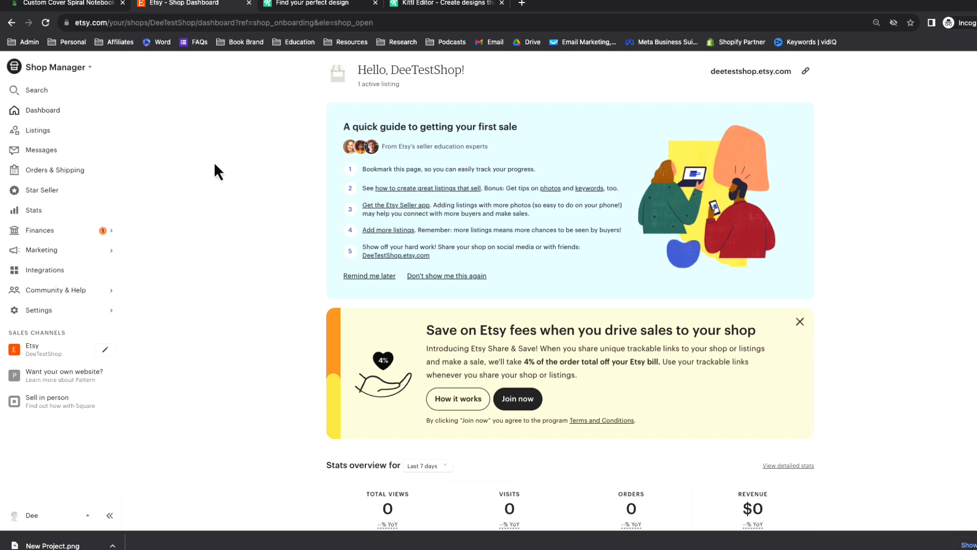
Step: In Etsy Shop Manager, filter the listings to drafts and open the Spiral Notebook - Ruled Line draft for editing
left_click(53, 134)
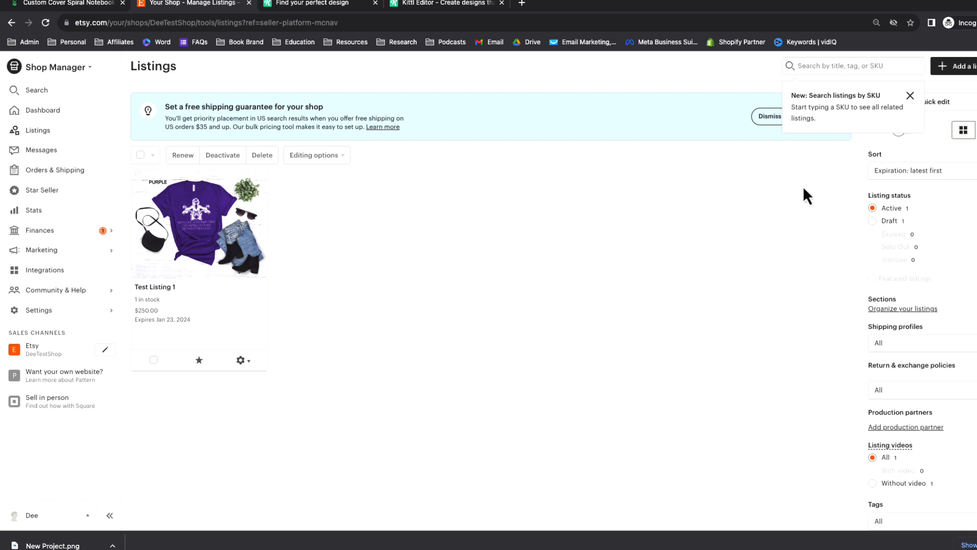
left_click(909, 97)
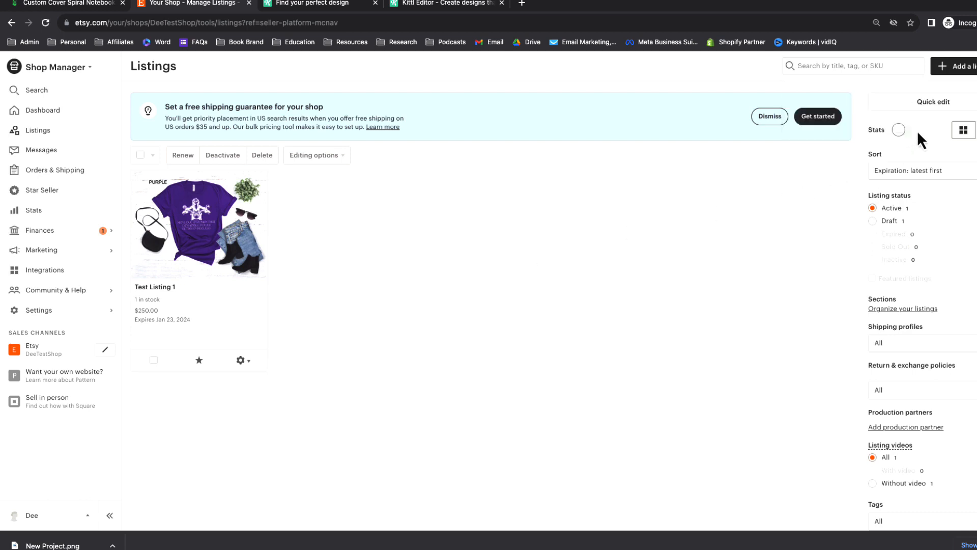
left_click(871, 221)
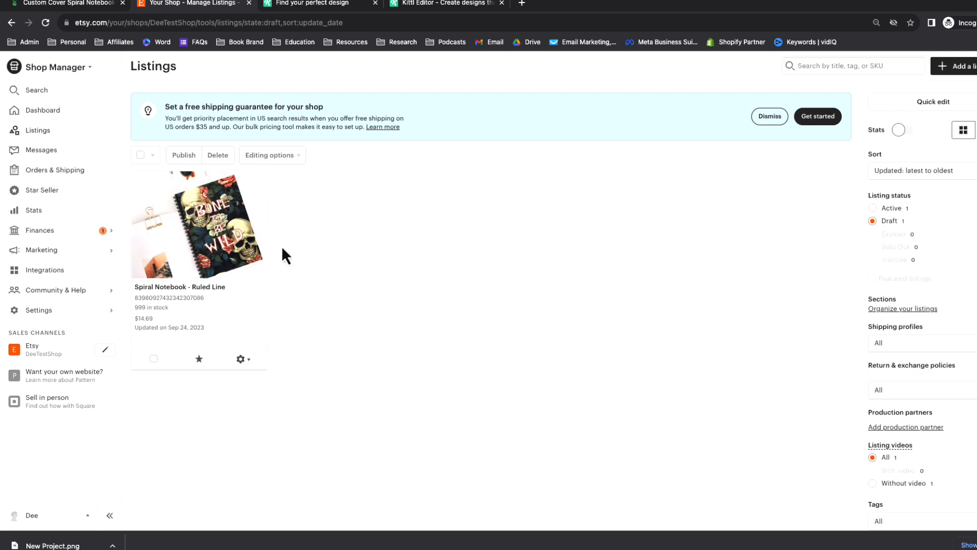
left_click(246, 363)
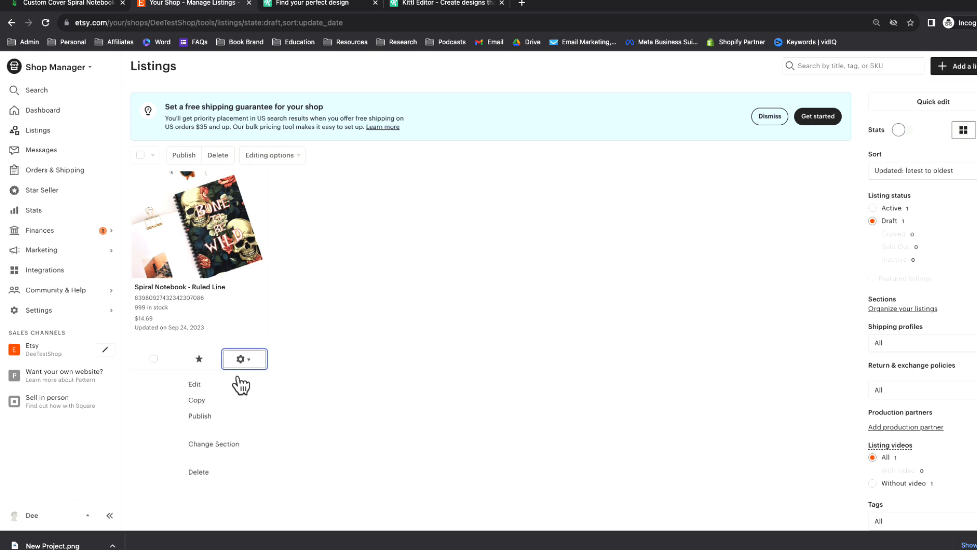
left_click(204, 244)
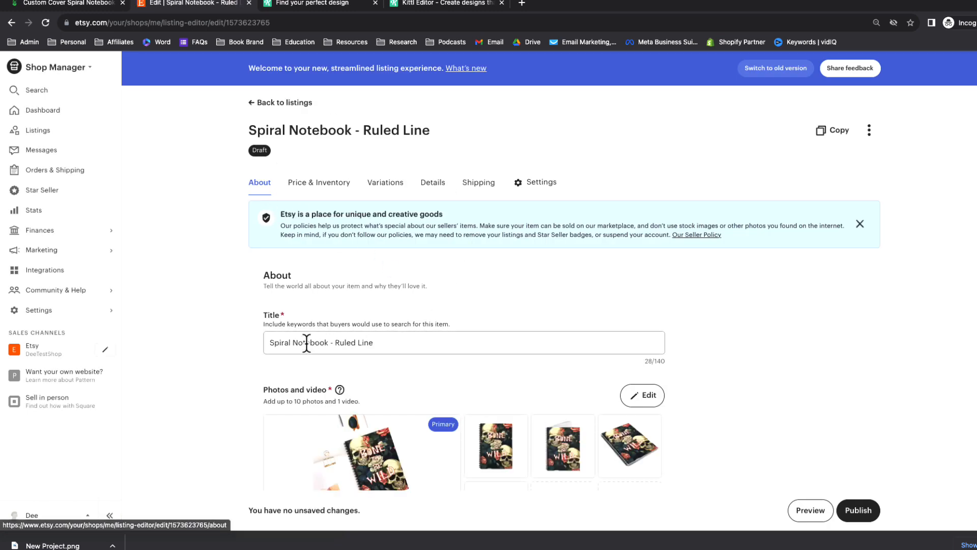
Step: Replace the listing title with "Bone To Be Wild, Halloween Notebook, Skull Notebook, Lined Notebook"
scroll(219, 276, "down", 1)
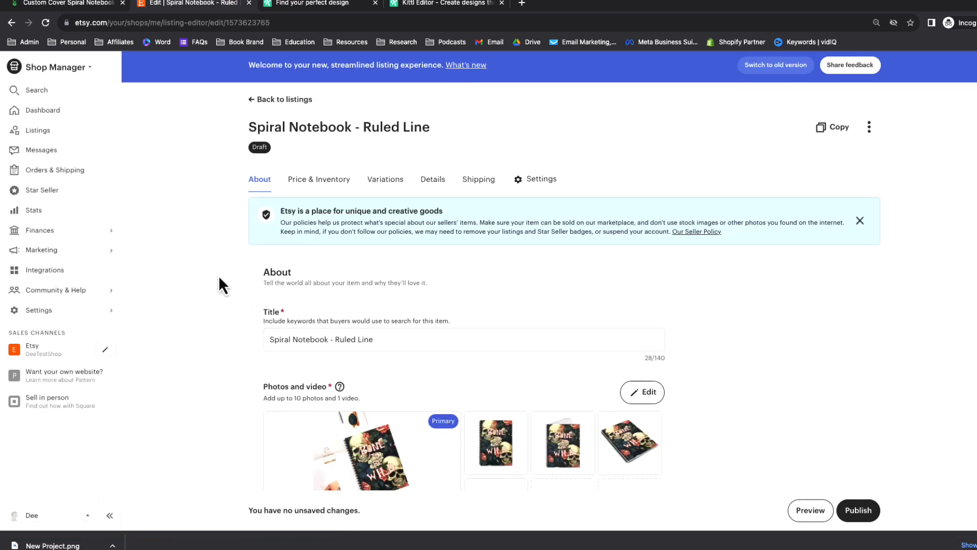
scroll(215, 295, "down", 1)
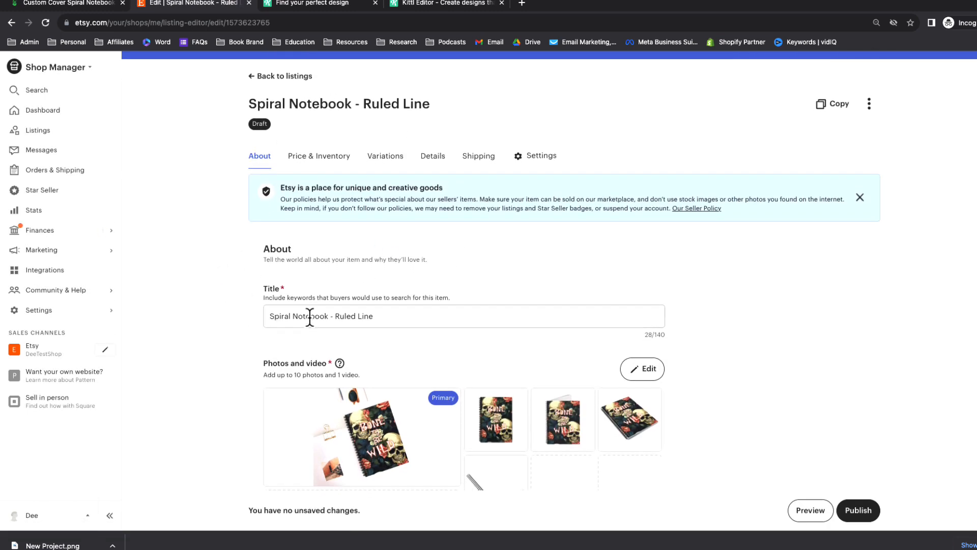
left_click_drag(378, 316, 266, 316)
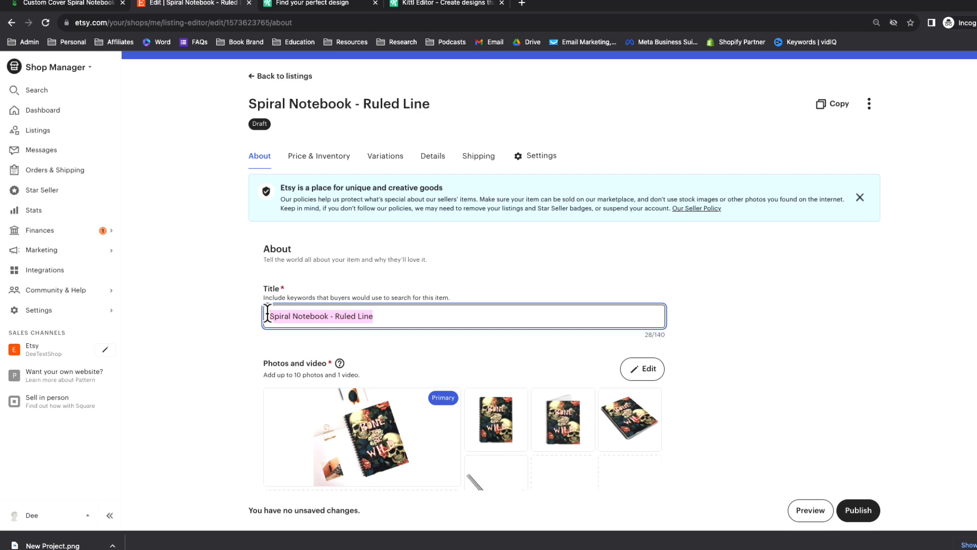
type("Bo")
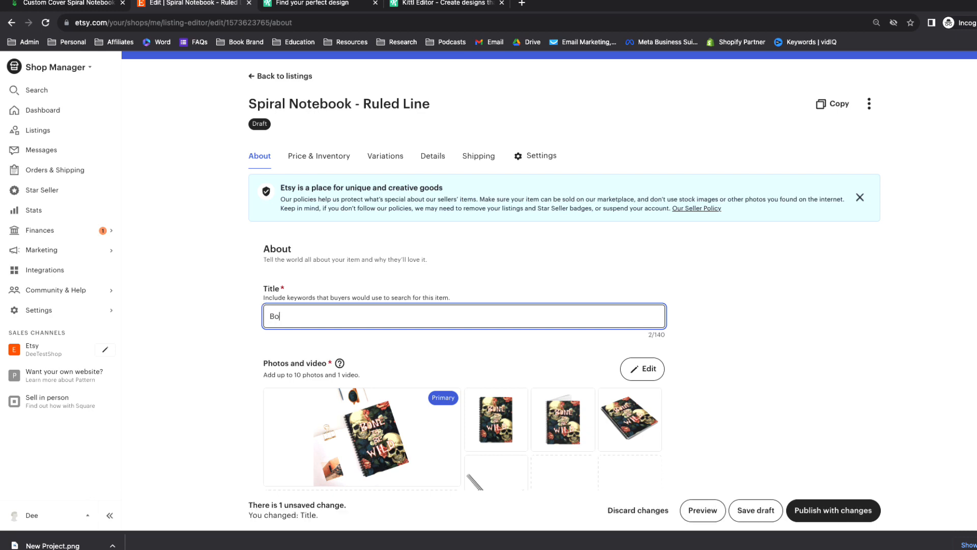
type("ne To Be Wild")
type("Halloween Notebook, Skull Notebook, Lined Notebook")
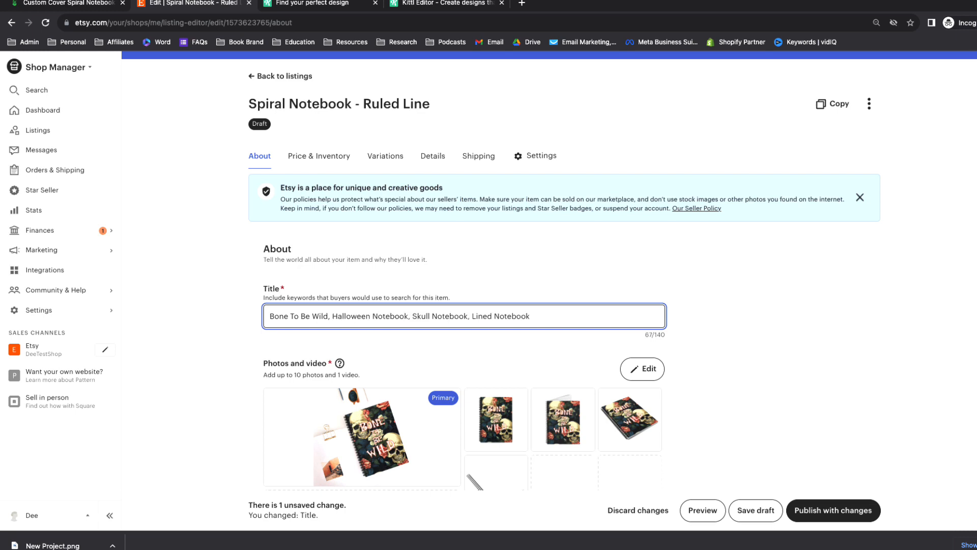
Step: Copy the full listing title and paste it on its own line above the existing text in the Description
triple_click(413, 316)
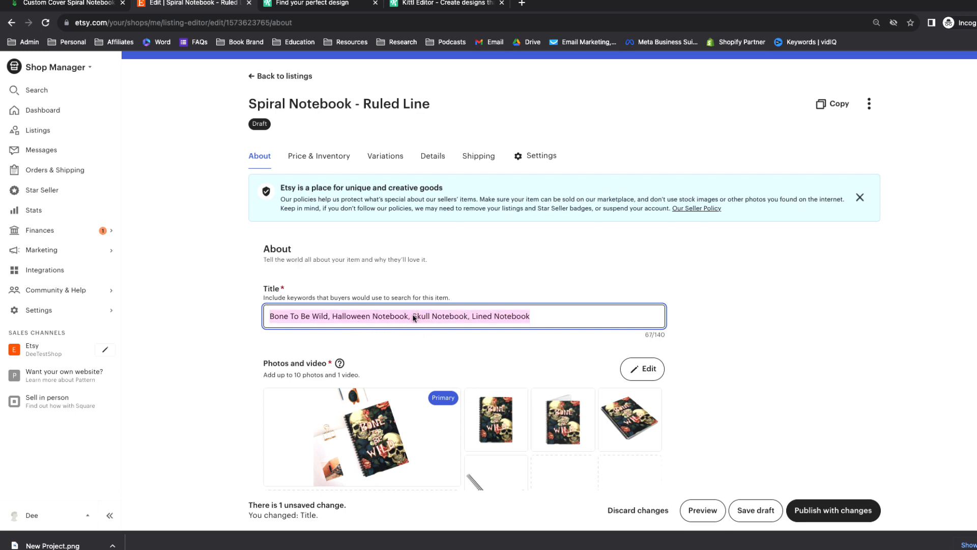
right_click(413, 316)
left_click(434, 397)
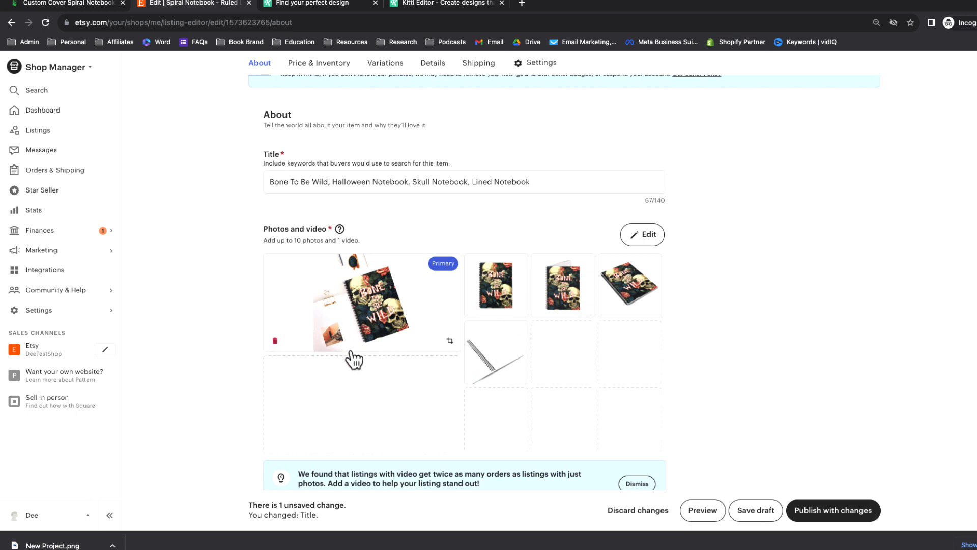
scroll(353, 358, "down", 10)
left_click(271, 200)
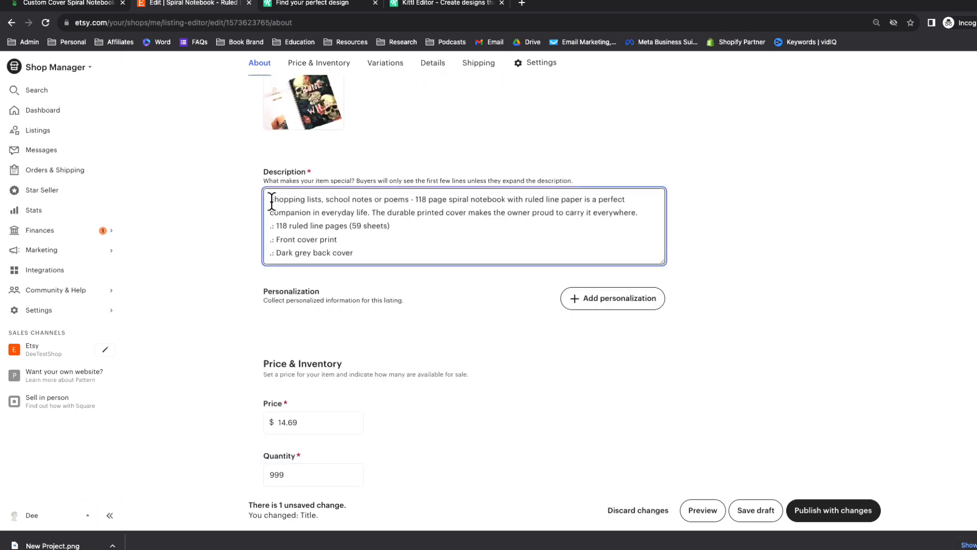
key("Return")
key("Return")
key("Return")
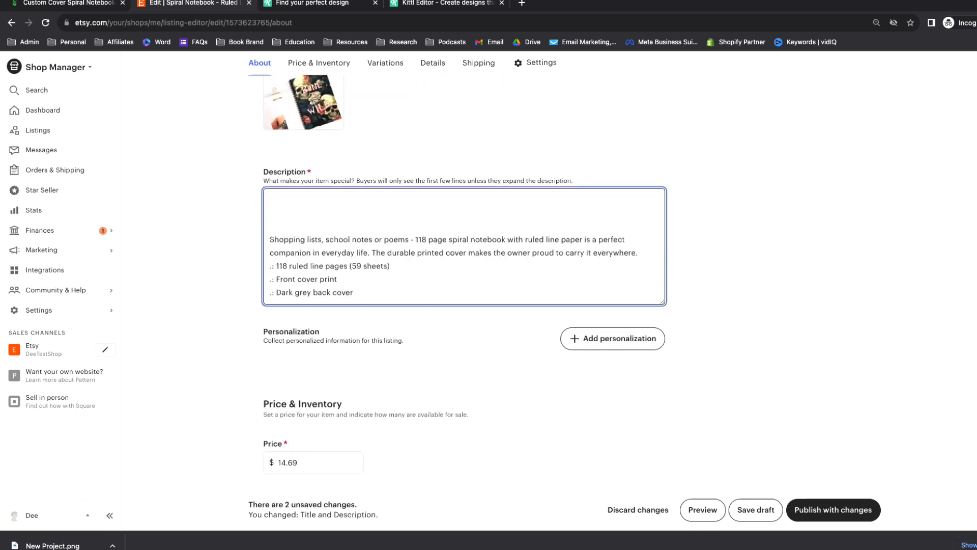
key("ctrl+v")
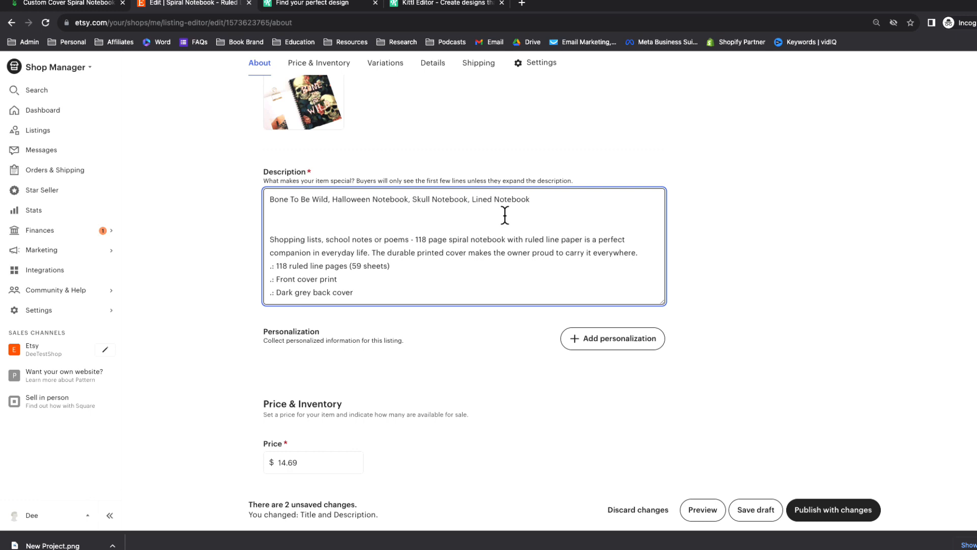
Step: Add the placeholder line "Snippet of the product." two lines below the title in the description
key("Return")
key("Return")
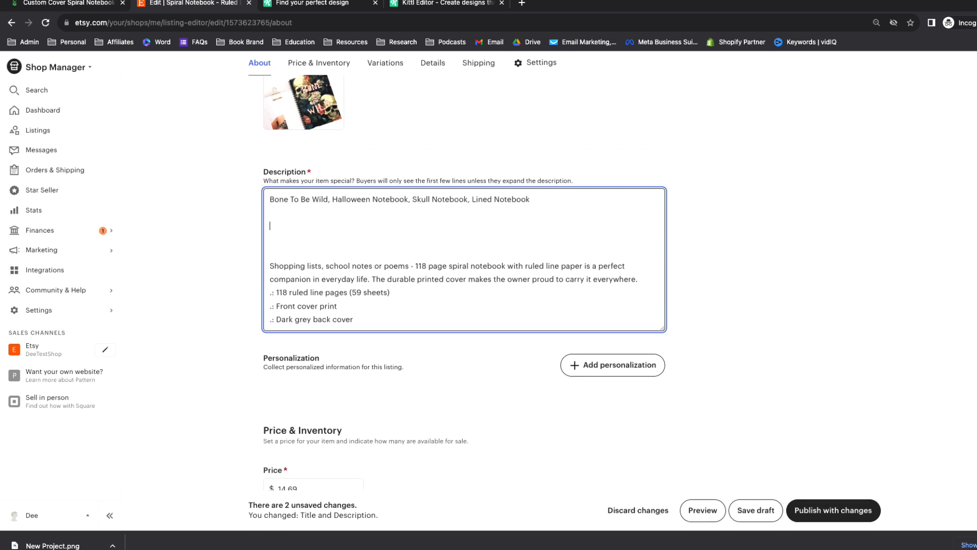
type("Snippet f of the product.")
Step: Remove the ".:" markers from the ruled line pages, front cover print and dark grey back cover lines in the description
left_click_drag(320, 266, 453, 291)
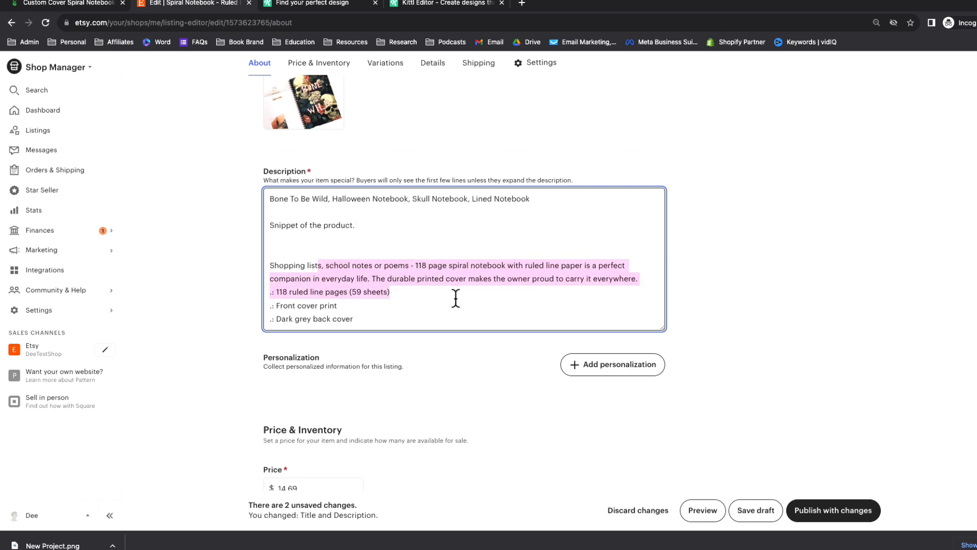
scroll(453, 293, "down", 3)
scroll(337, 196, "up", 1)
left_click_drag(375, 205, 270, 145)
scroll(307, 173, "up", 1)
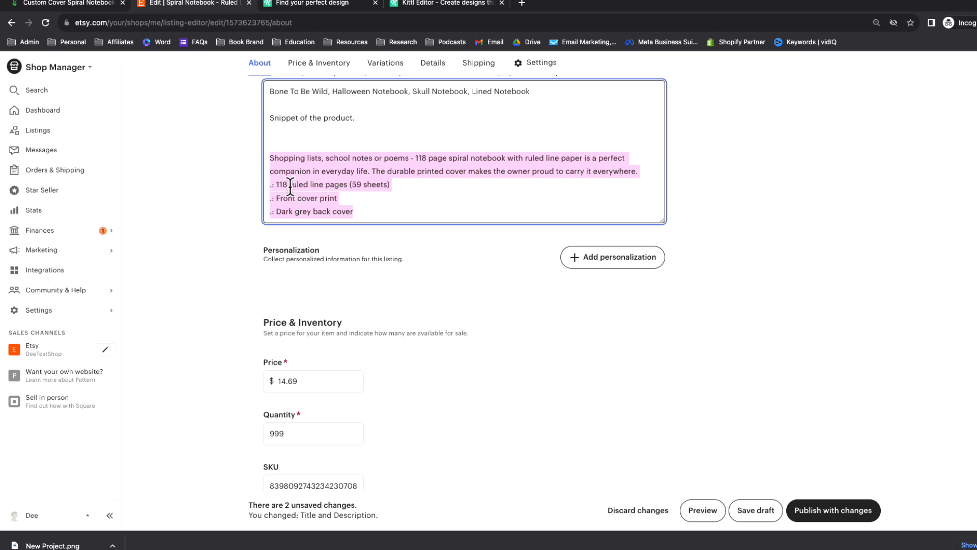
left_click(275, 188)
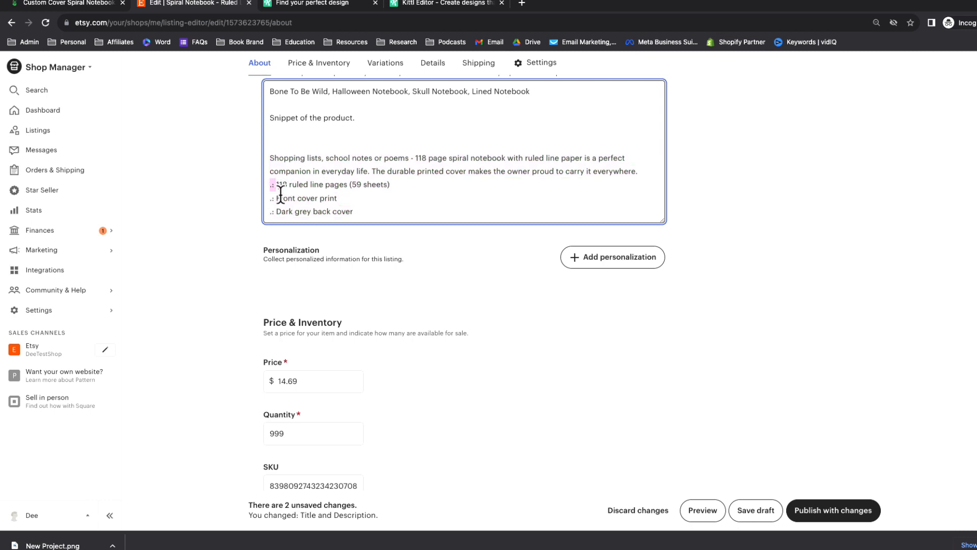
key("BackSpace")
left_click_drag(276, 200, 260, 213)
key("BackSpace")
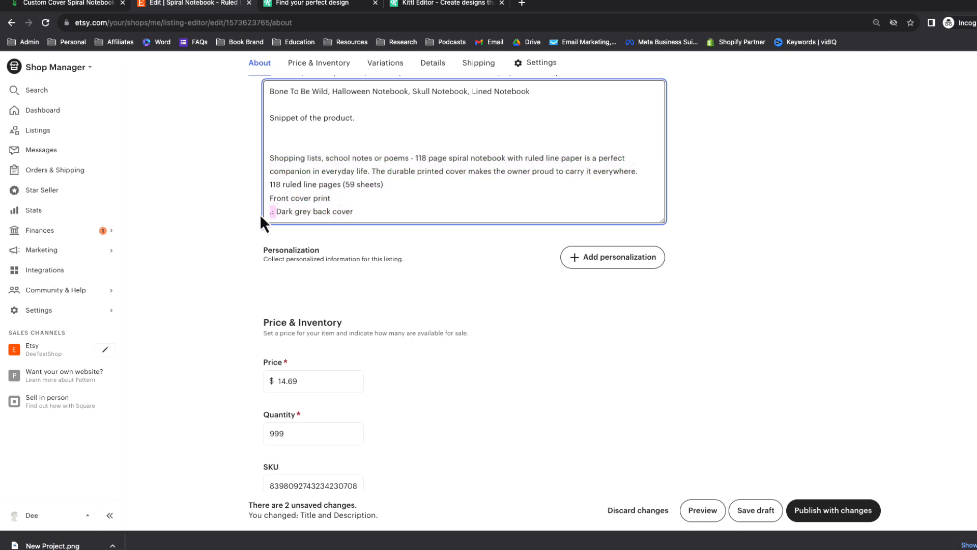
key("BackSpace")
scroll(386, 188, "up", 2)
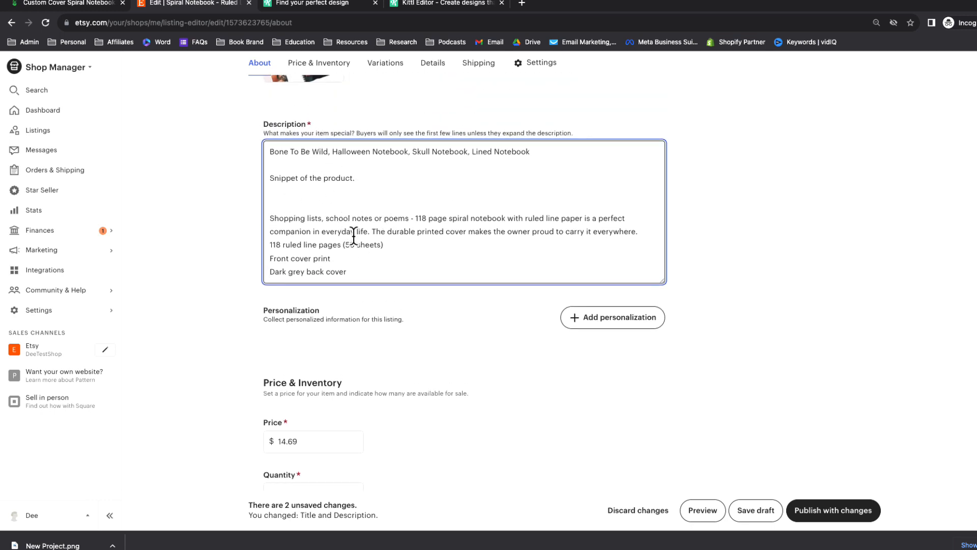
left_click_drag(268, 218, 362, 271)
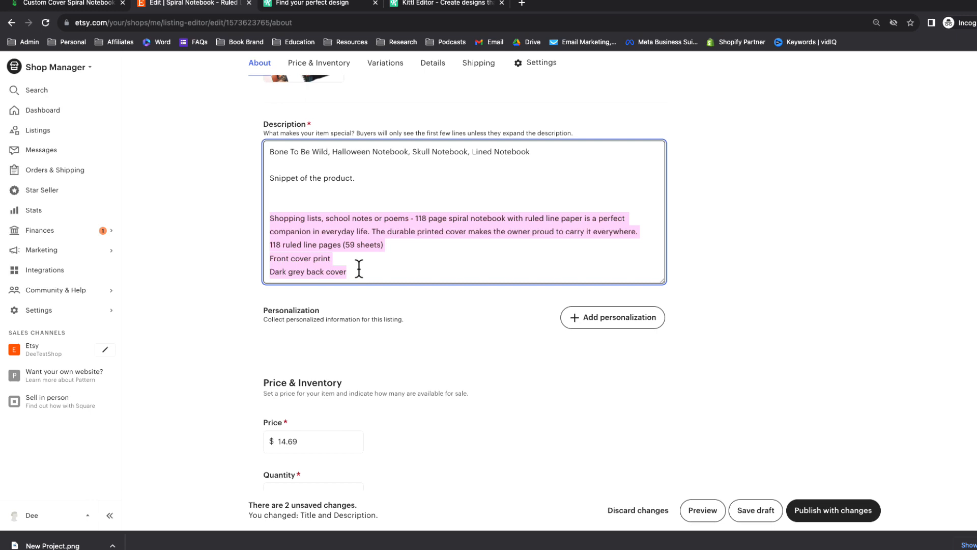
left_click(358, 268)
scroll(305, 290, "down", 3)
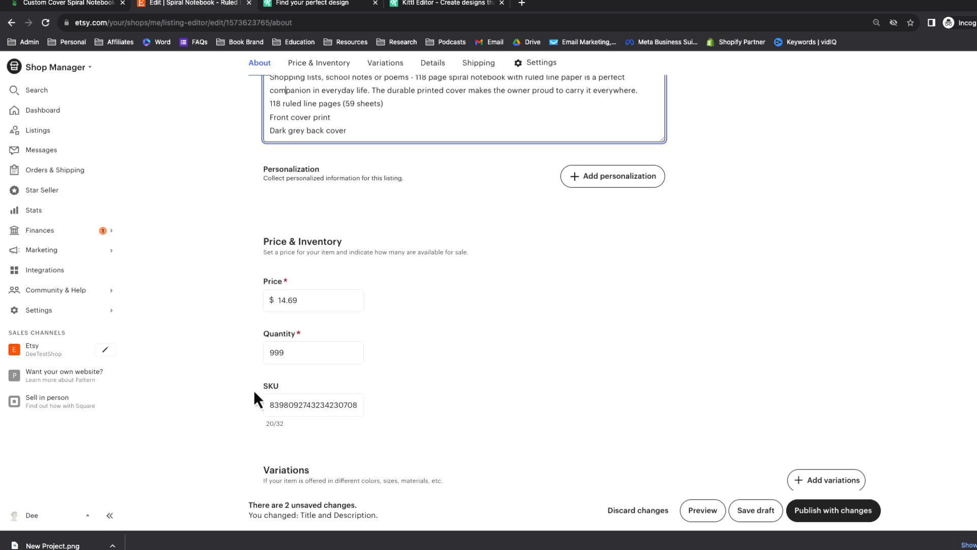
scroll(253, 390, "down", 2)
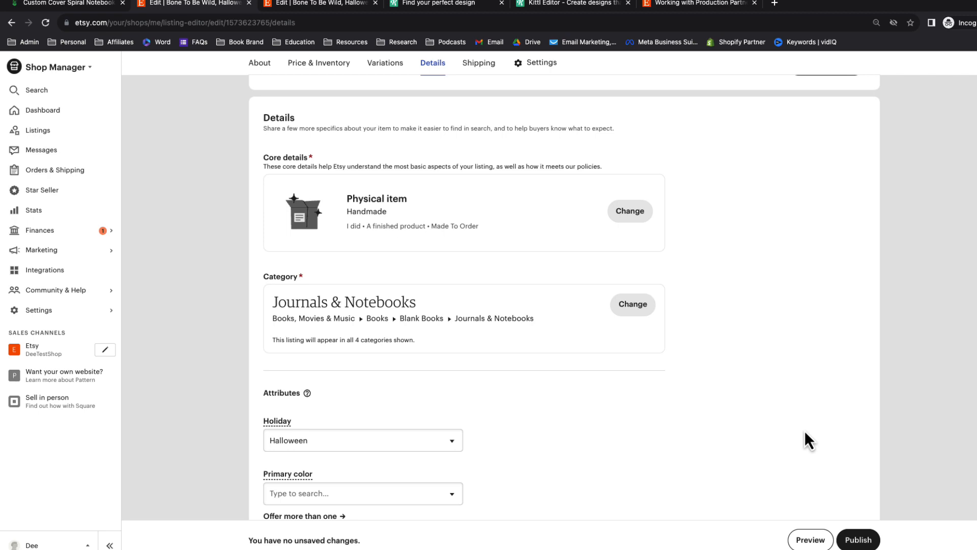
Step: Review the listing's core details, including item type, who made it, when it was made and production partners
left_click(626, 216)
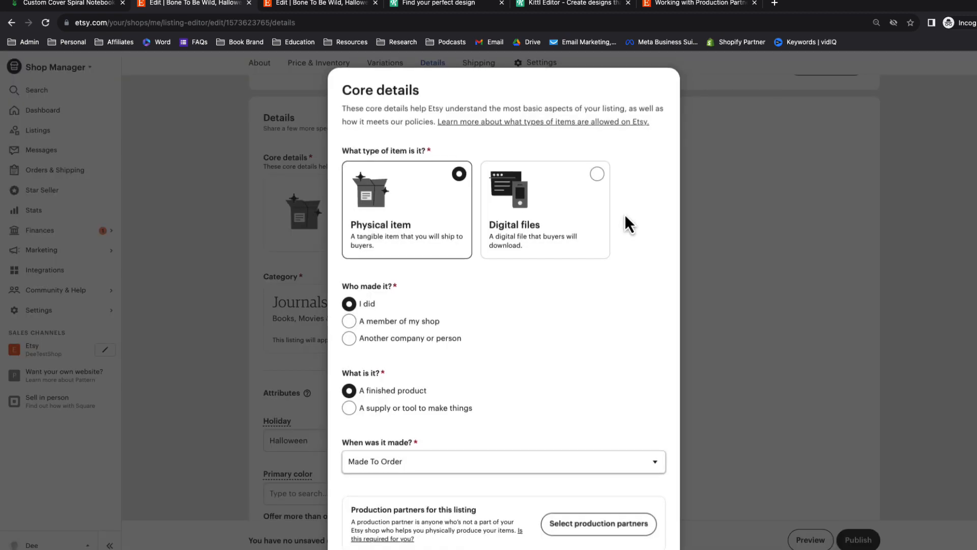
scroll(441, 324, "down", 2)
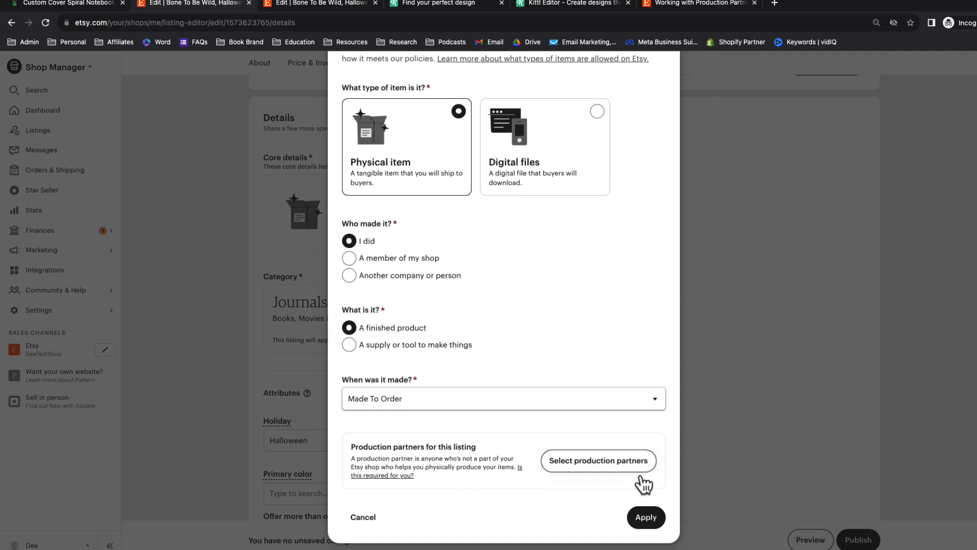
left_click(363, 517)
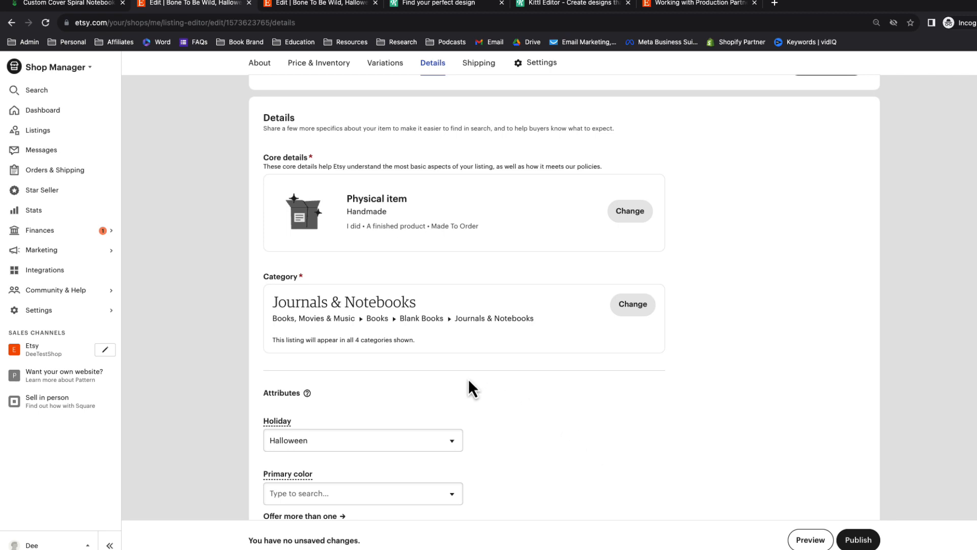
Step: From the listing's core details, go to the production partners settings and open the form for adding a new partner
left_click(630, 211)
left_click(595, 470)
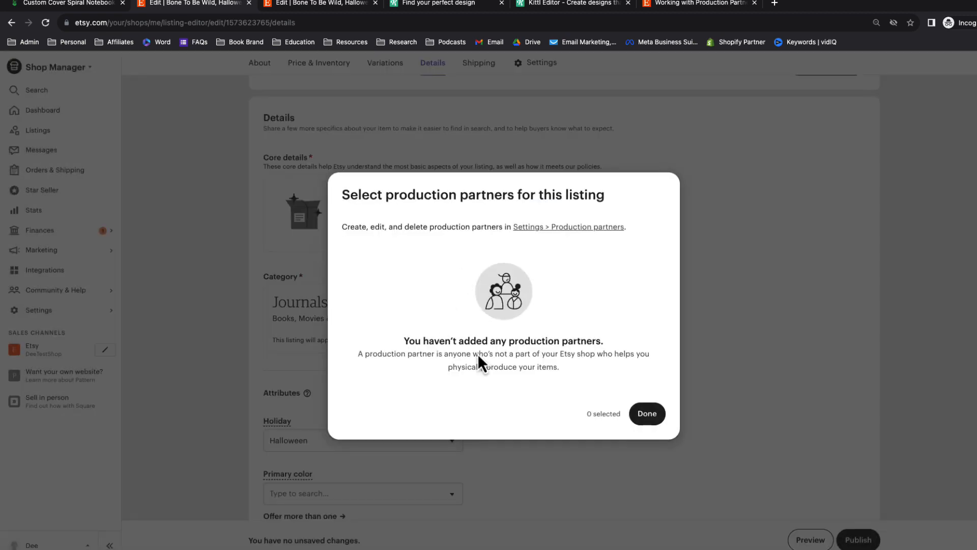
left_click(537, 228)
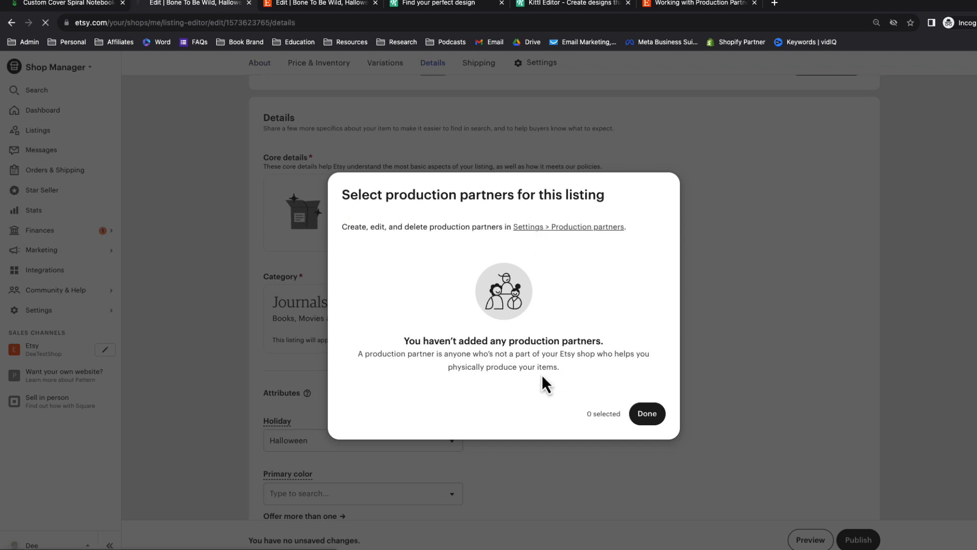
left_click(311, 109)
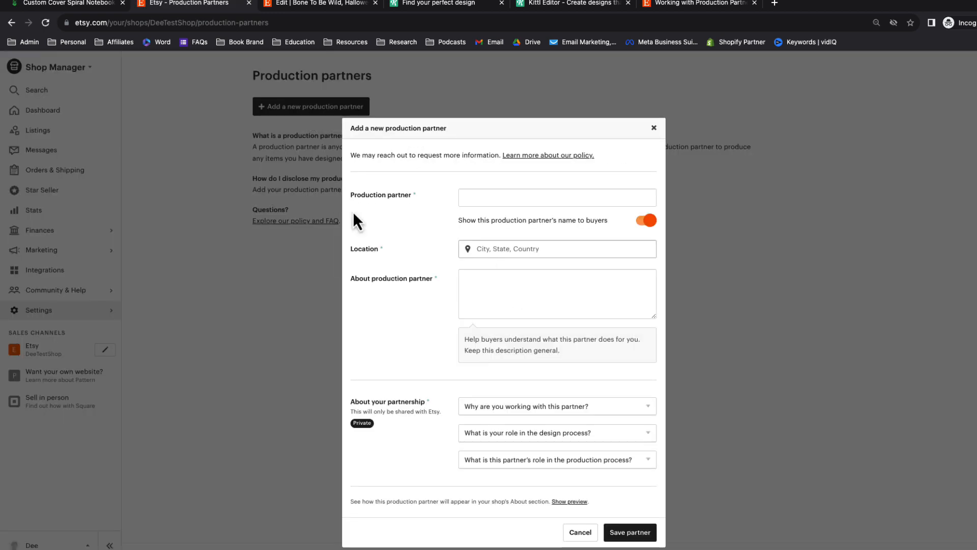
Step: Enter Spoke Custom Products as the production partner, hide its name from buyers and set the descriptive title to "A print shop"
left_click(494, 198)
type("S")
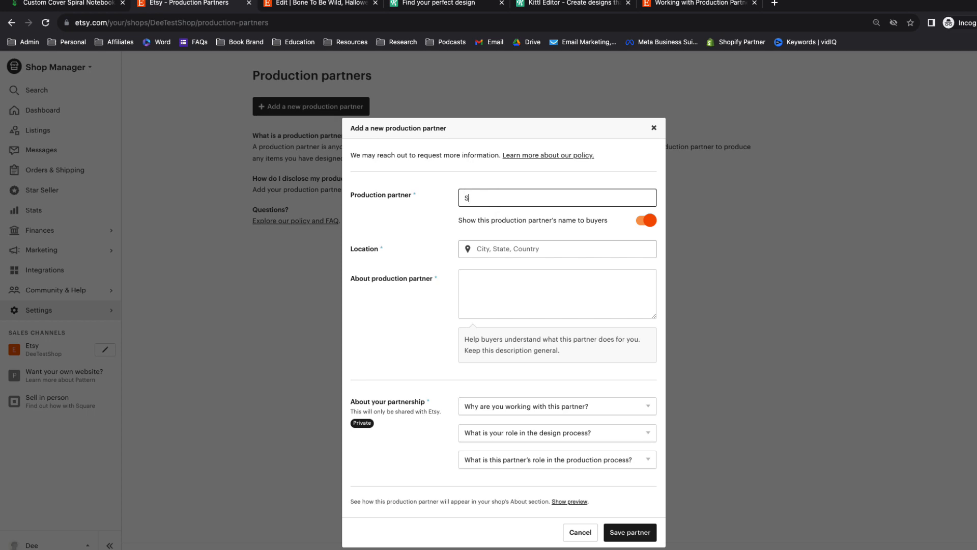
type("poke Custom Products")
left_click(646, 220)
left_click(498, 250)
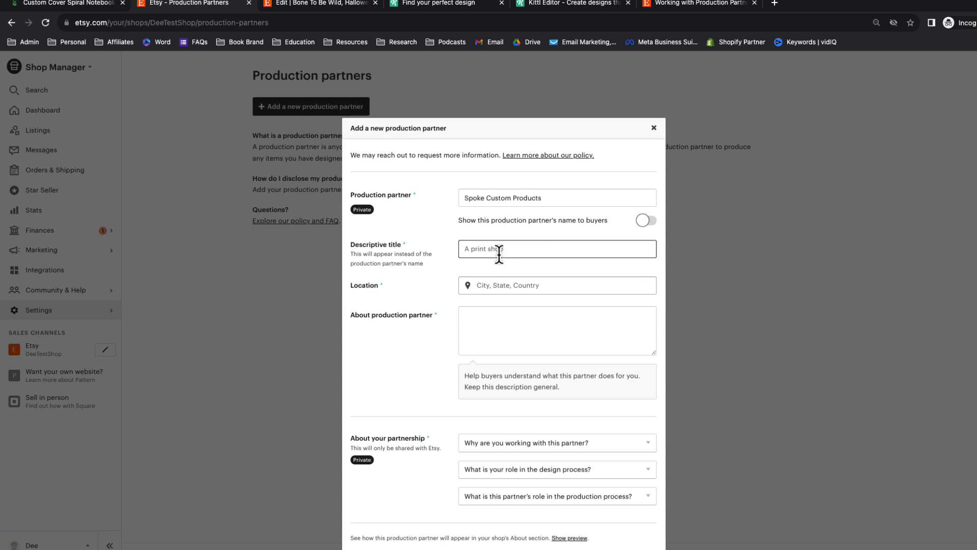
type("A print shop")
Step: Set the partner's location to Norcross, GA, USA and describe the production partner as "A print shop"
left_click(499, 288)
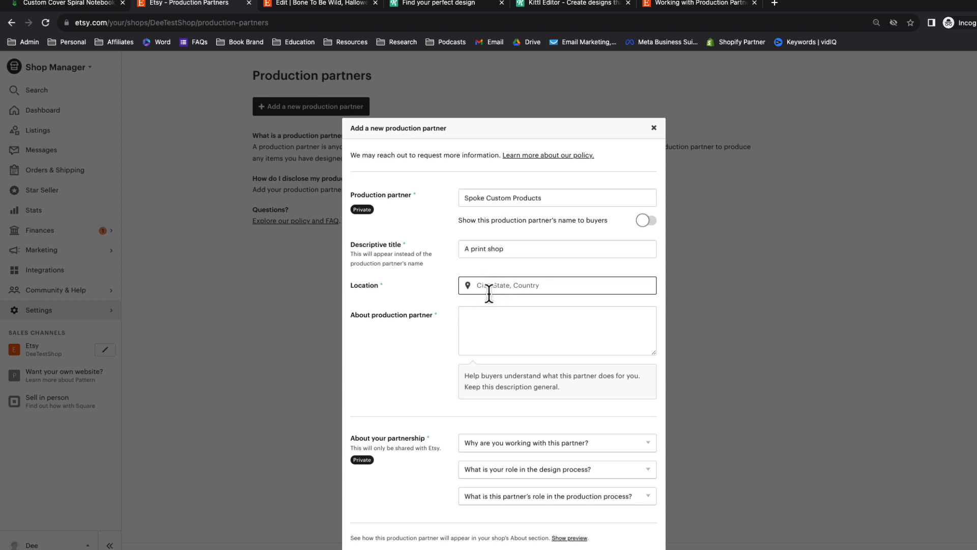
type("Norcross, GA , USA")
key("Tab")
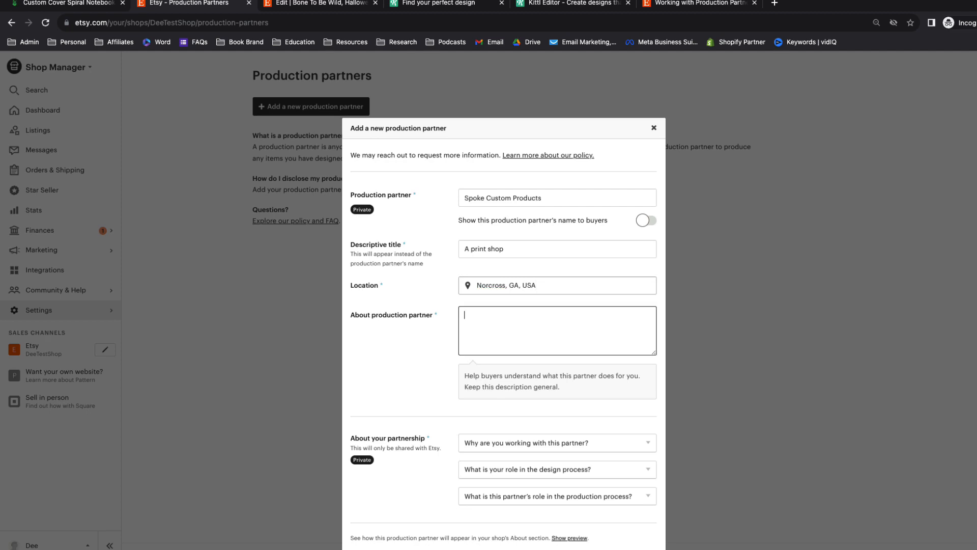
type("A print shop")
Step: Answer the partnership questions: lacking the technical ability or equipment, designing everything myself, and the partner making a component of my product
left_click(503, 446)
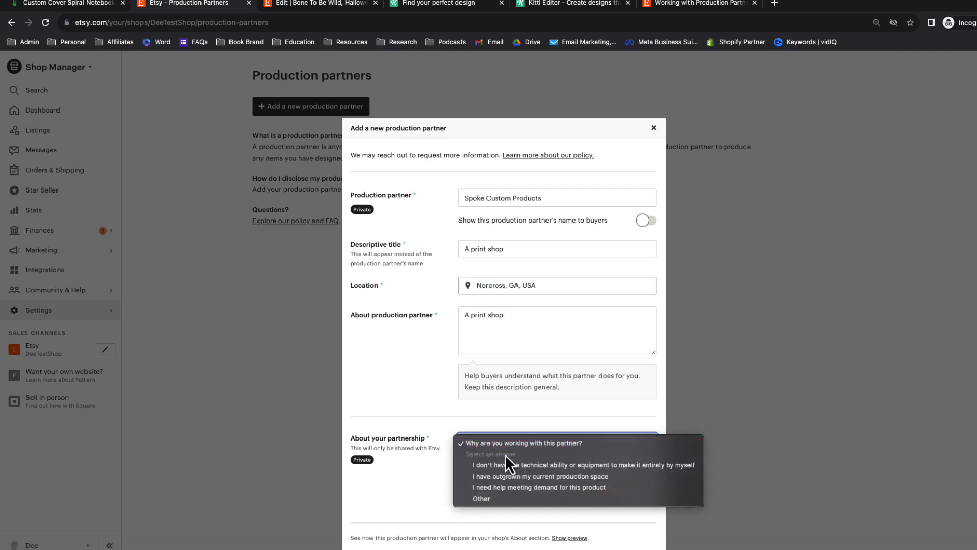
left_click(506, 463)
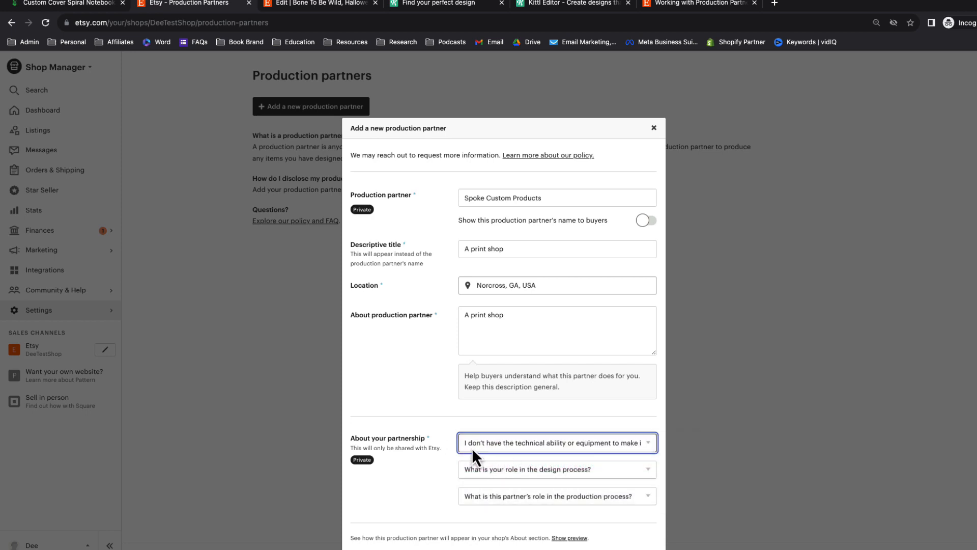
left_click(513, 467)
left_click(508, 481)
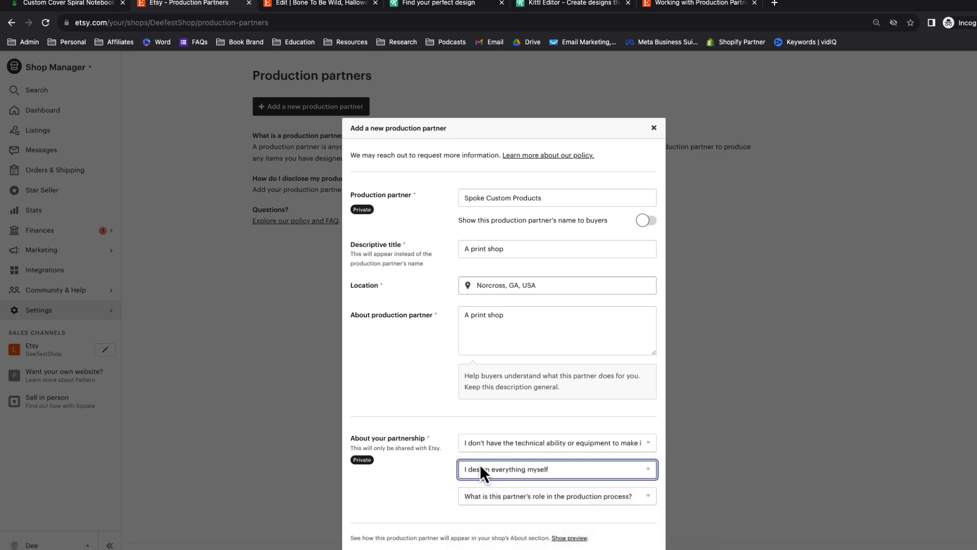
left_click(504, 495)
left_click(558, 500)
left_click(559, 499)
left_click(487, 508)
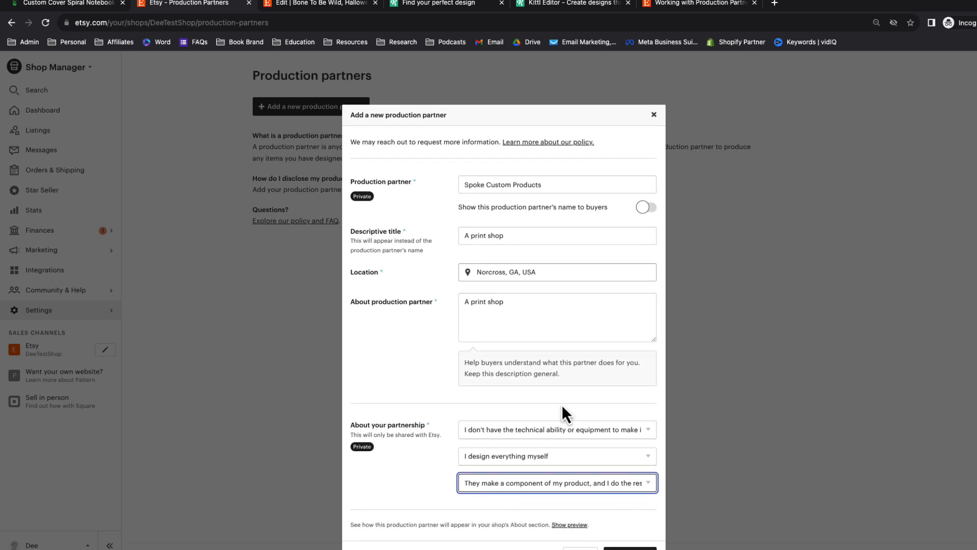
Step: Try to save the new production partner, and dismiss its form
scroll(580, 512, "down", 1)
left_click(630, 536)
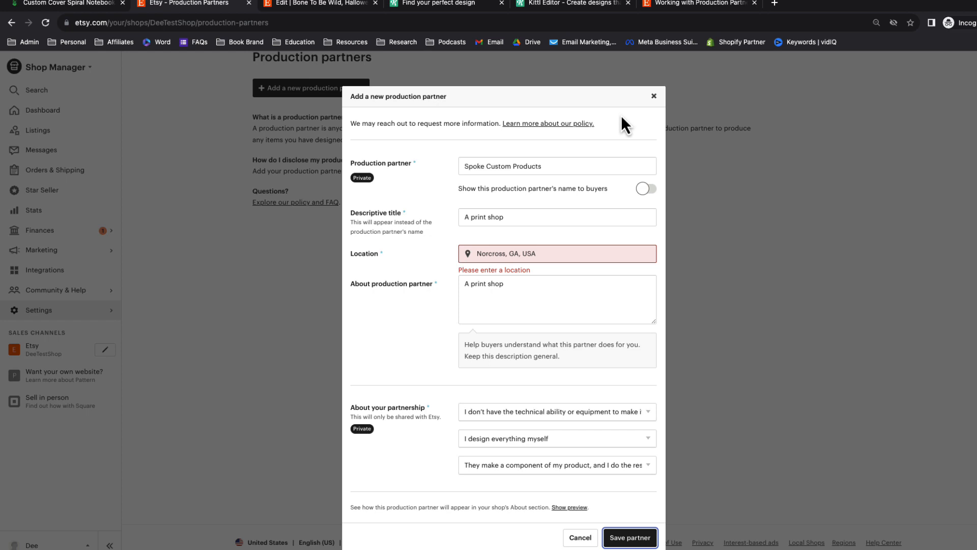
left_click(580, 537)
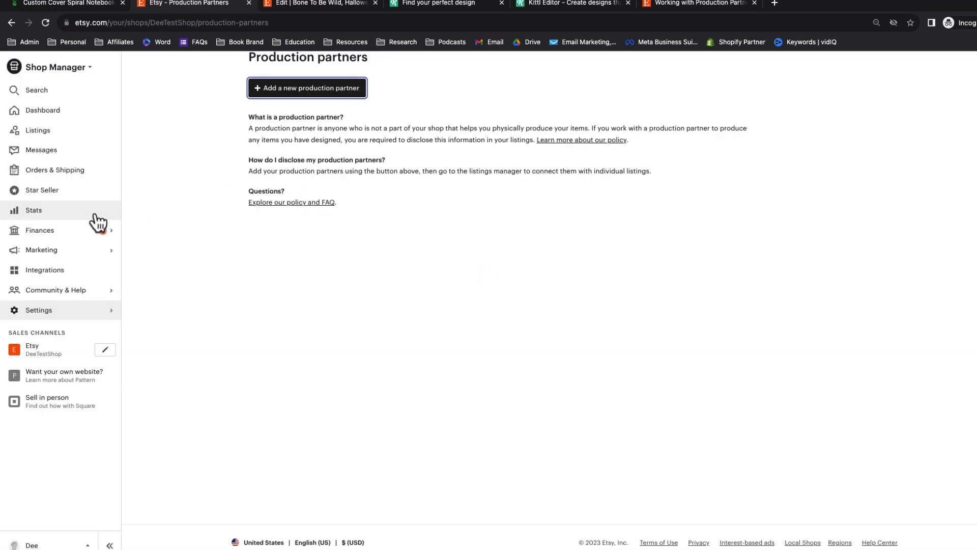
Step: Select Test Listing 1 in the shop's listings and start adding a new production partner for it
left_click(42, 137)
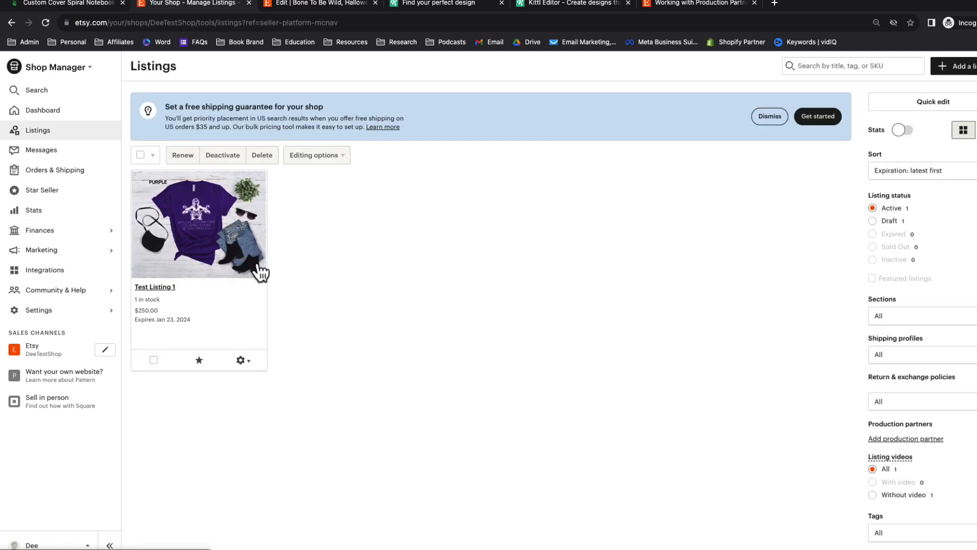
left_click(153, 360)
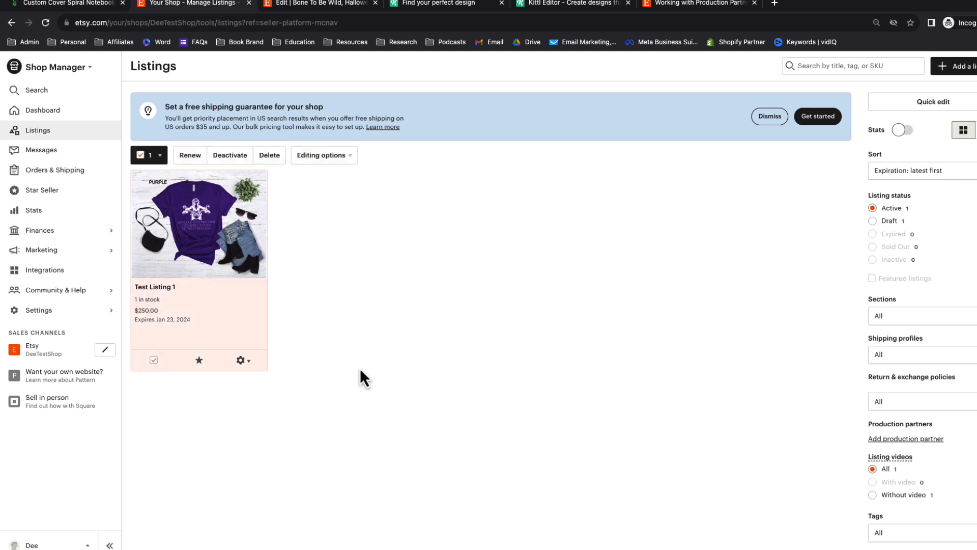
left_click(348, 161)
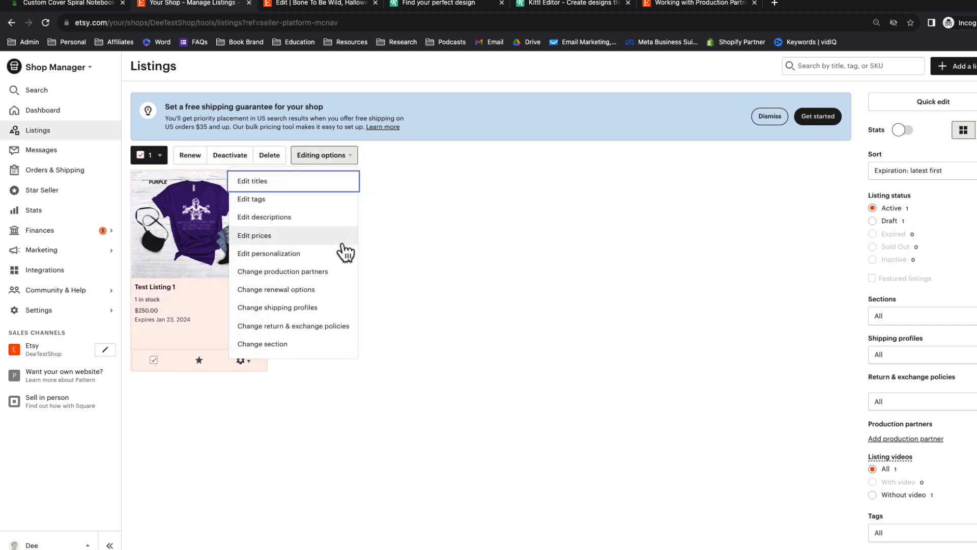
left_click(279, 273)
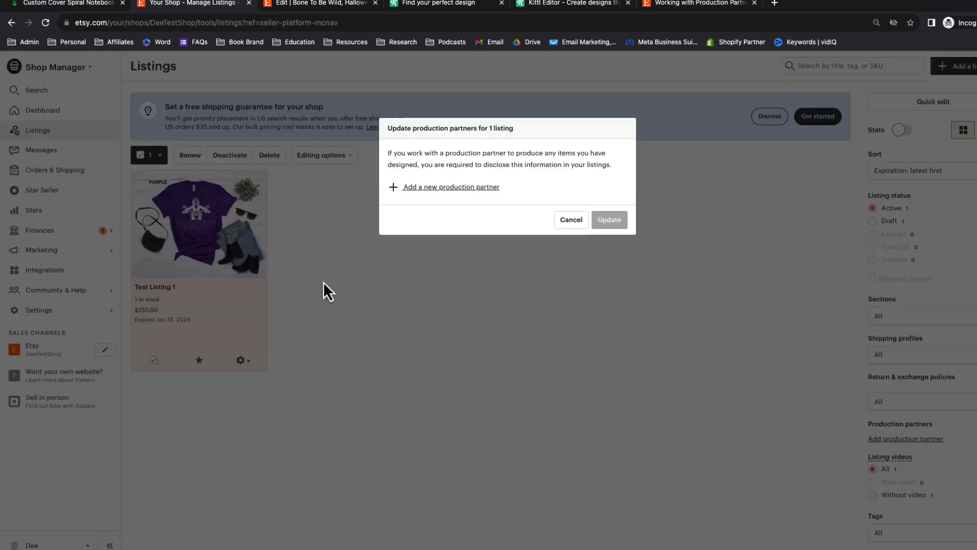
left_click(455, 188)
Step: Name the production partner Spoke Custom Products, hide that name from buyers and set the descriptive title to "A print shop"
left_click(469, 196)
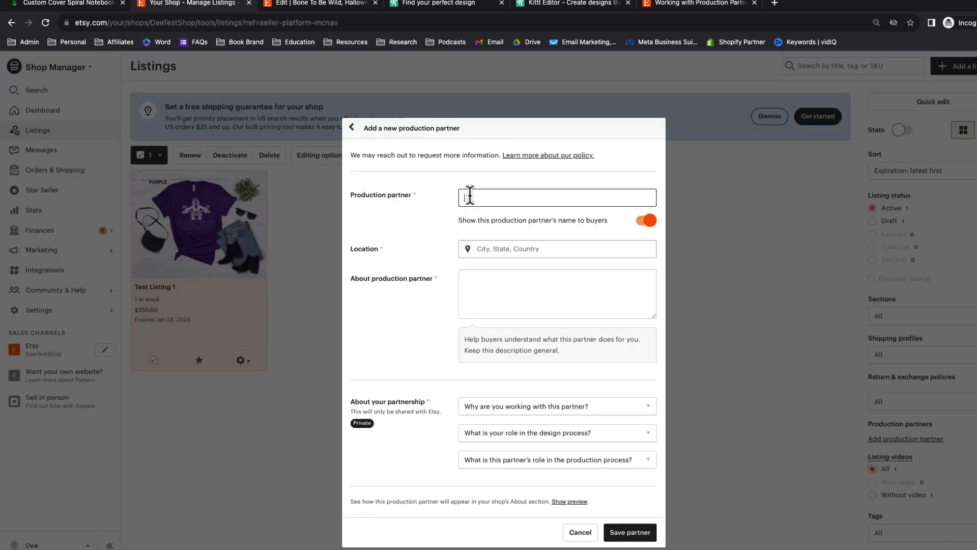
type("Spoke Custom Products")
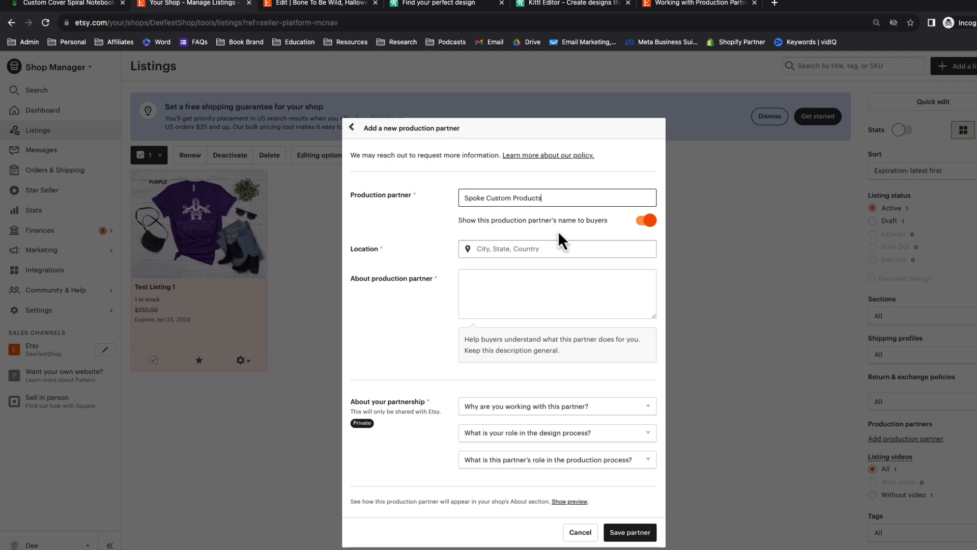
left_click(645, 221)
left_click(515, 249)
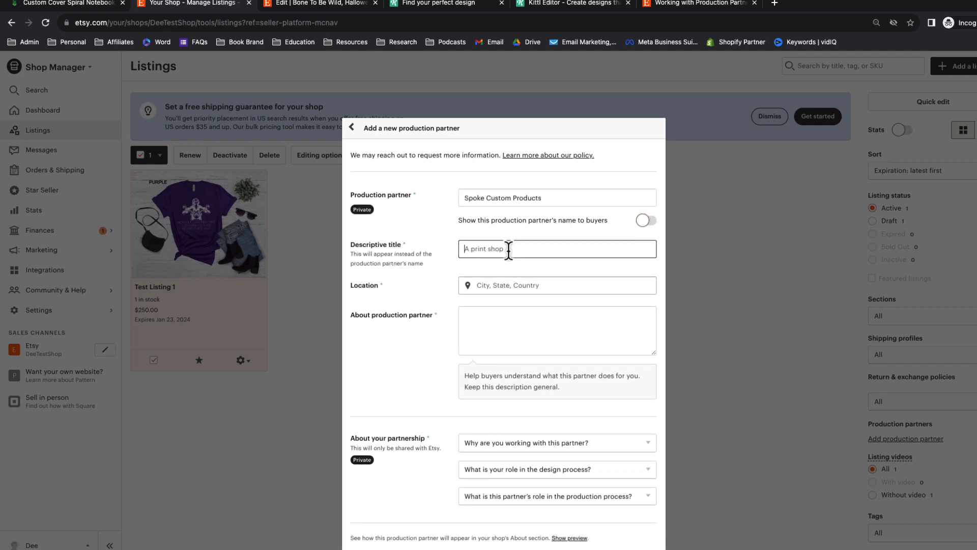
type("A print shop")
Step: Set the partner's location to Norcross, Georgia, United States Of America and describe the partner as "A print shop"
left_click(502, 285)
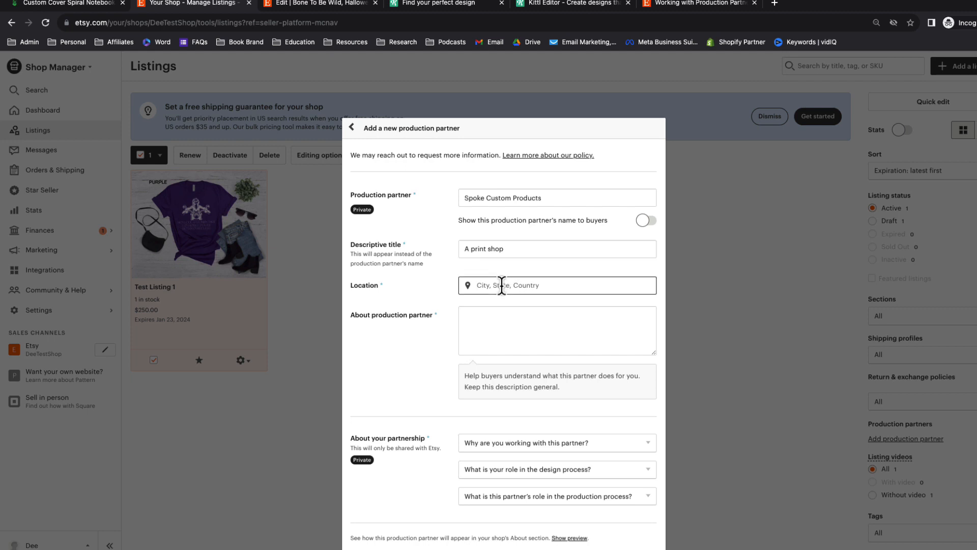
type("Norcross")
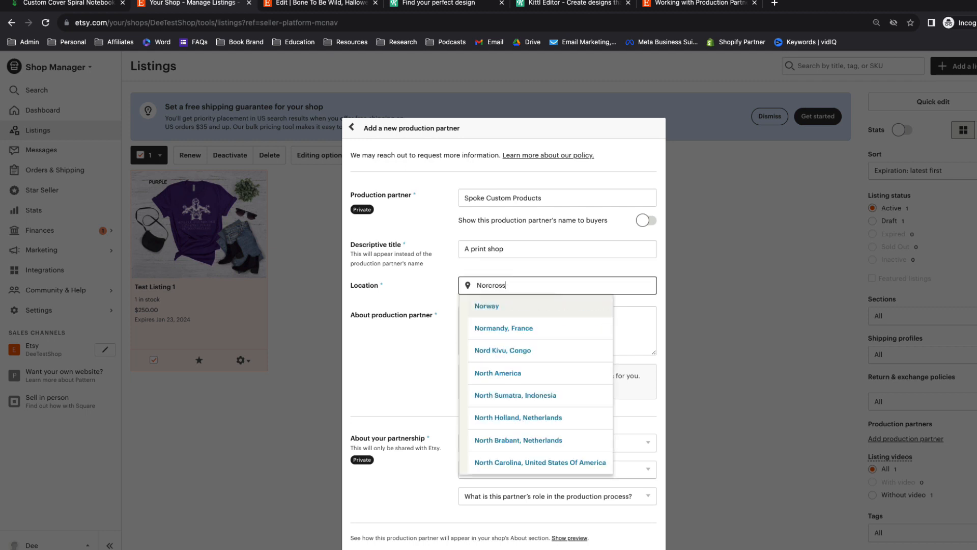
type(",")
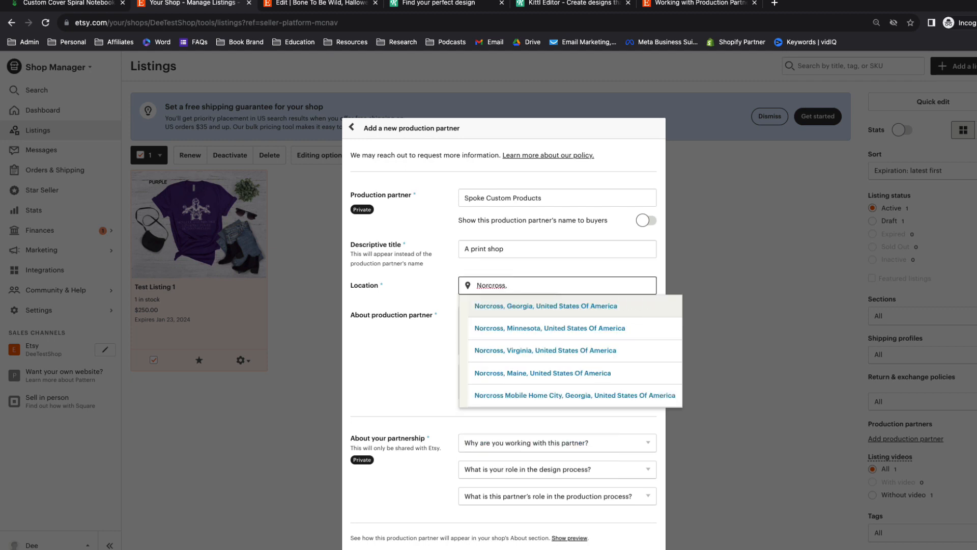
left_click(521, 306)
left_click(489, 322)
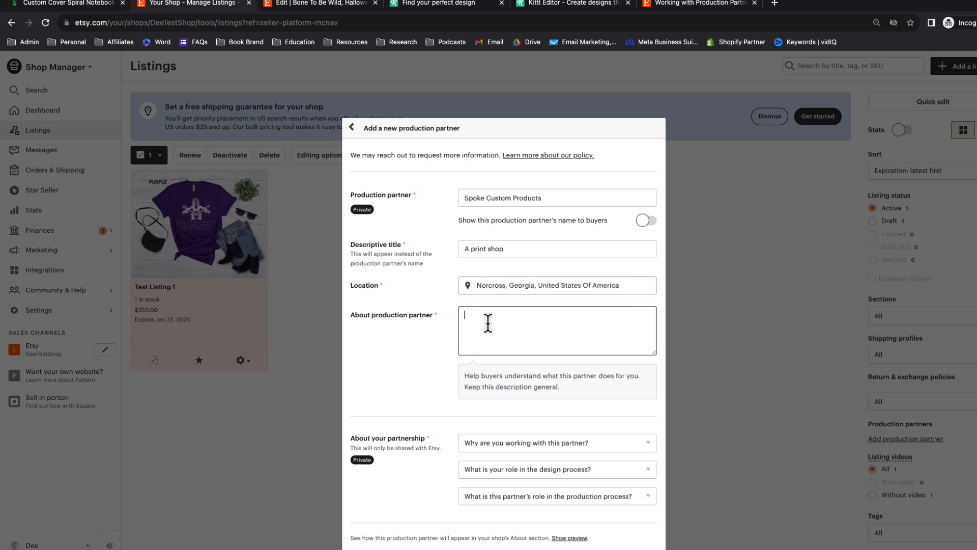
type("A print sho")
type("p")
Step: Answer the partnership questions: lacking the technical ability or equipment, designing everything myself, and the partner making a component of my product
left_click(511, 443)
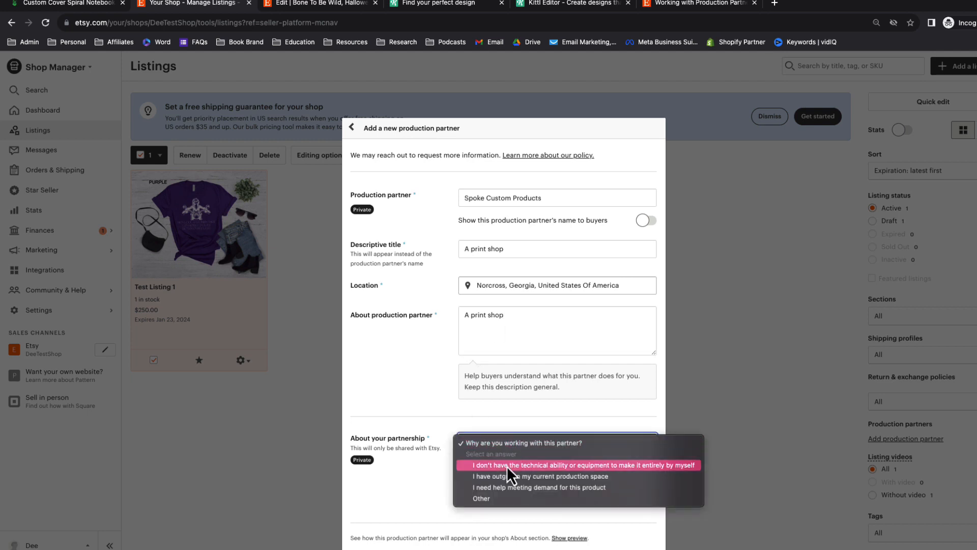
left_click(507, 465)
left_click(493, 457)
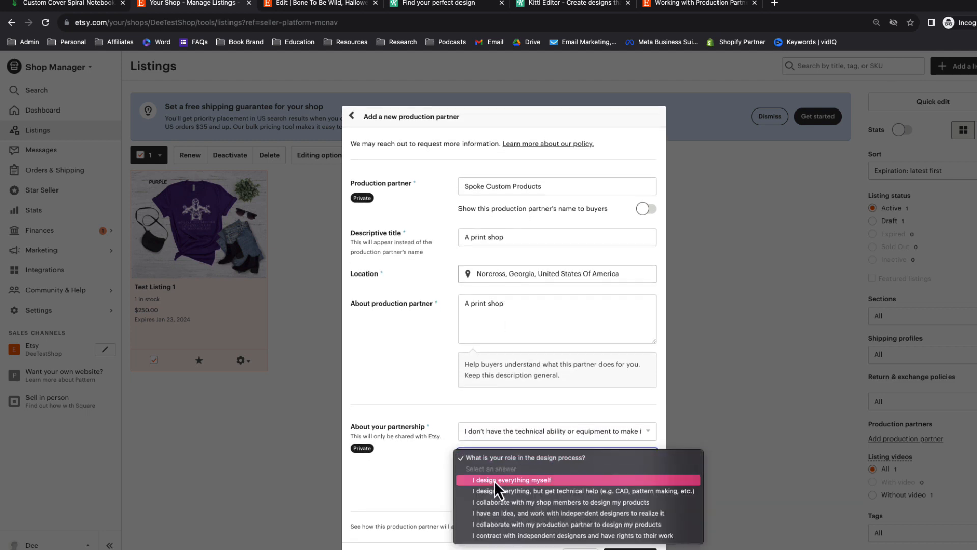
left_click(494, 480)
left_click(499, 475)
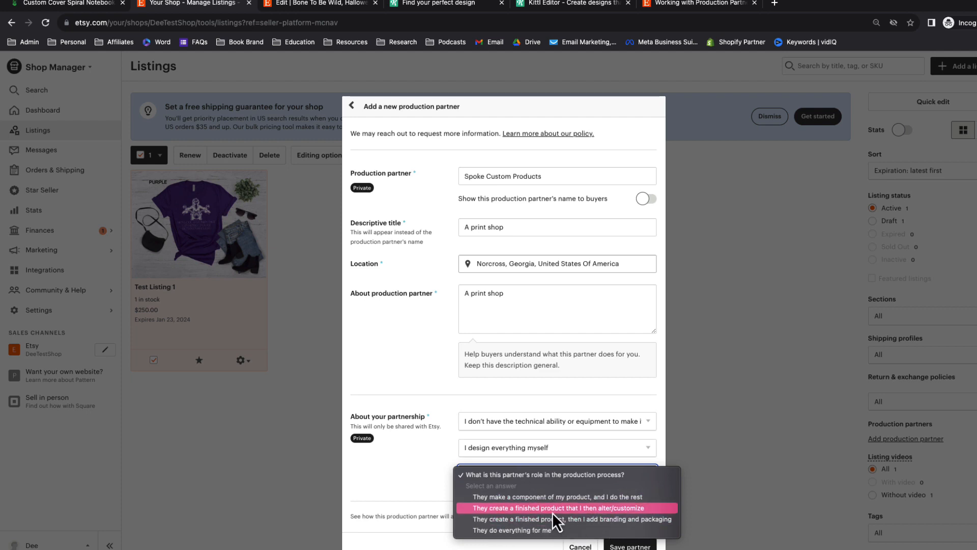
left_click(477, 496)
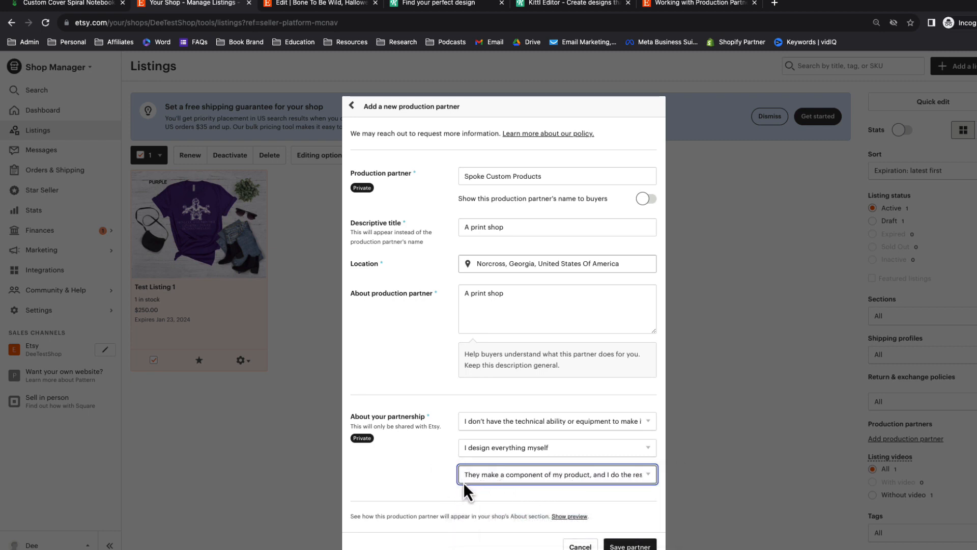
Step: Change the partner's production role to "They create a finished product that I then alter/customize" and save the partner without assigning it to Test Listing 1
scroll(462, 484, "down", 1)
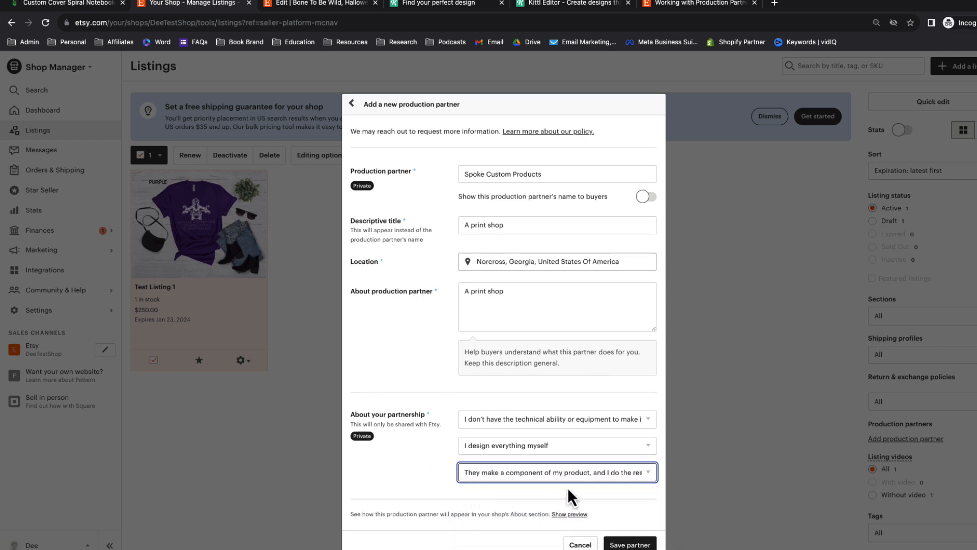
left_click(511, 480)
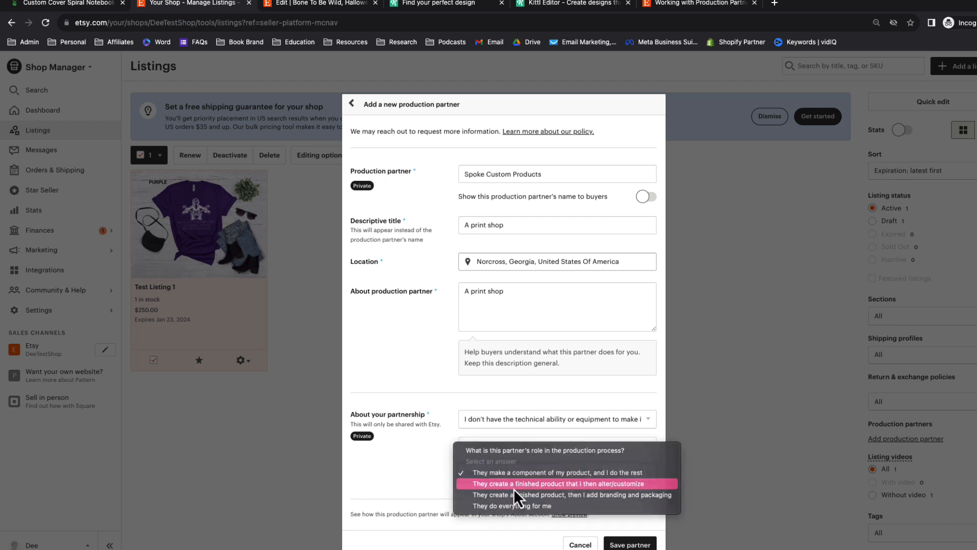
left_click(525, 481)
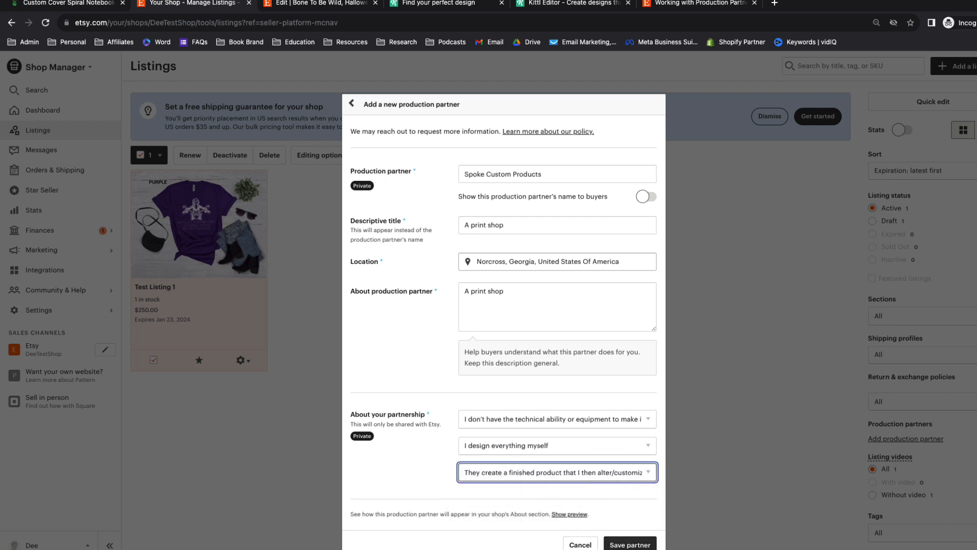
left_click(620, 546)
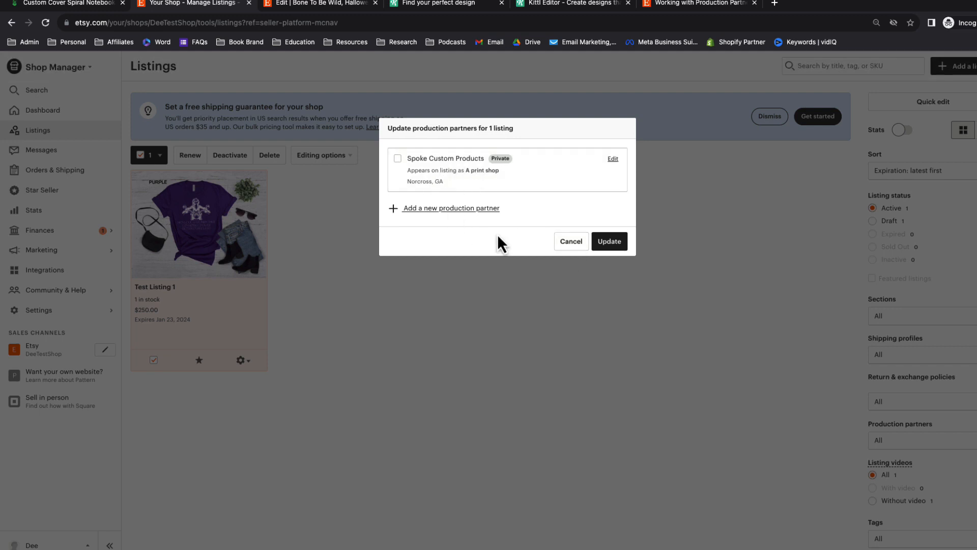
left_click(566, 243)
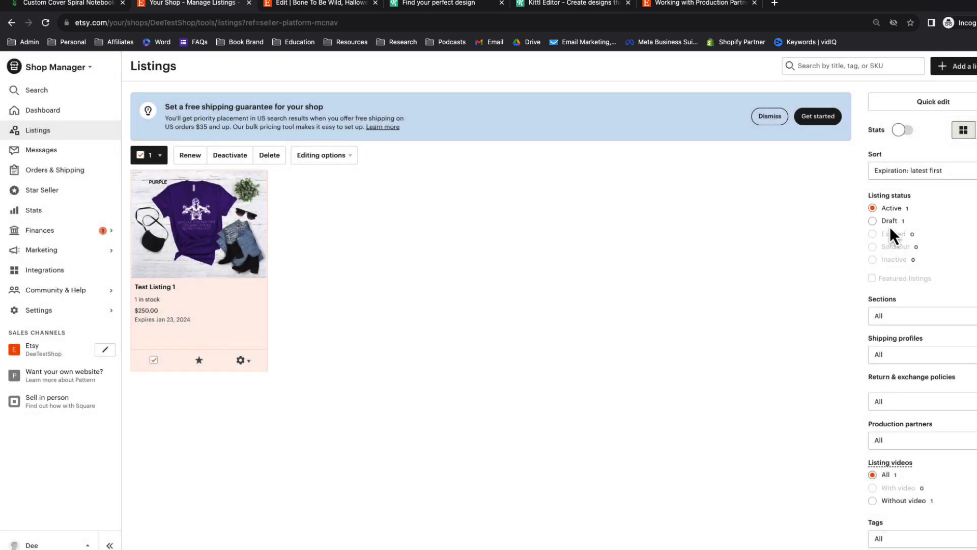
Step: Open the draft Bone To Be Wild notebook listing and its core details for editing
left_click(873, 221)
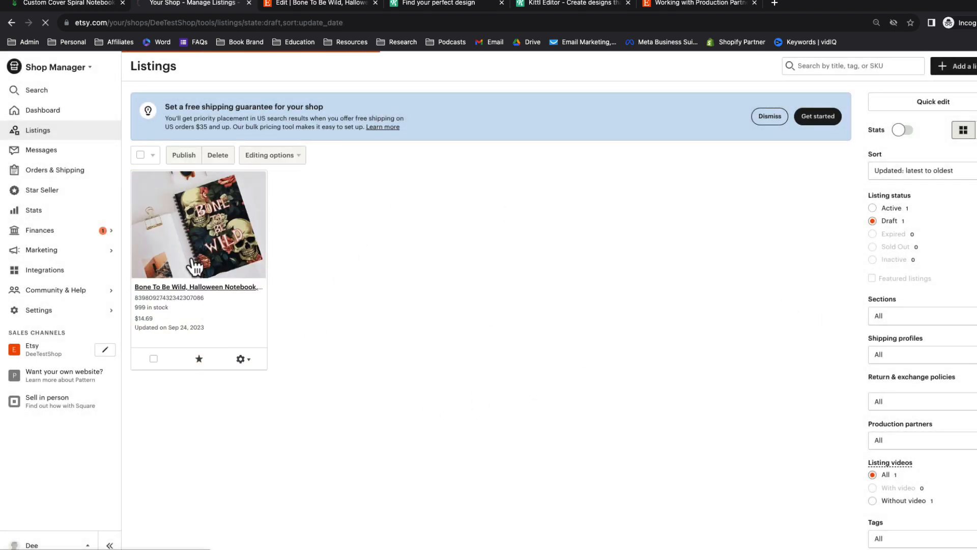
left_click(195, 266)
scroll(294, 331, "down", 15)
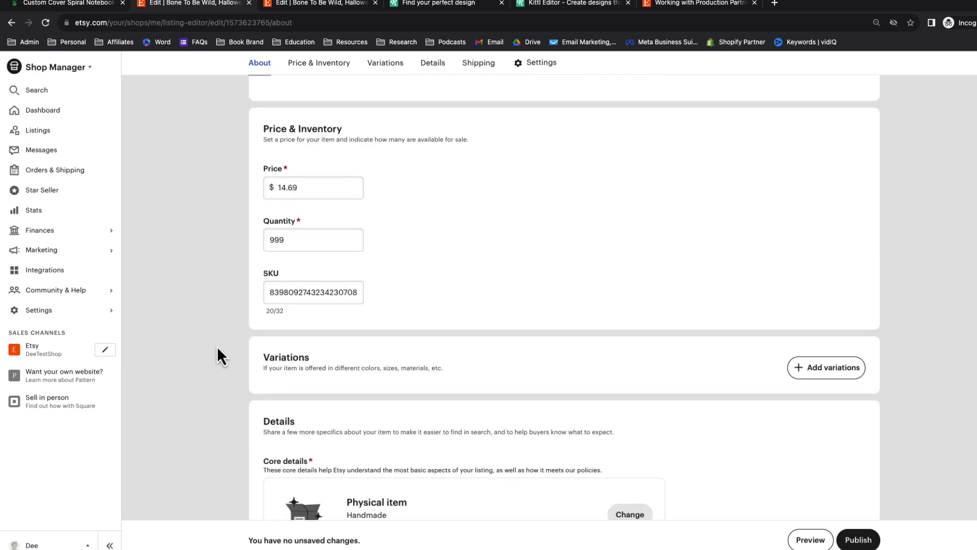
scroll(217, 346, "down", 5)
left_click(629, 294)
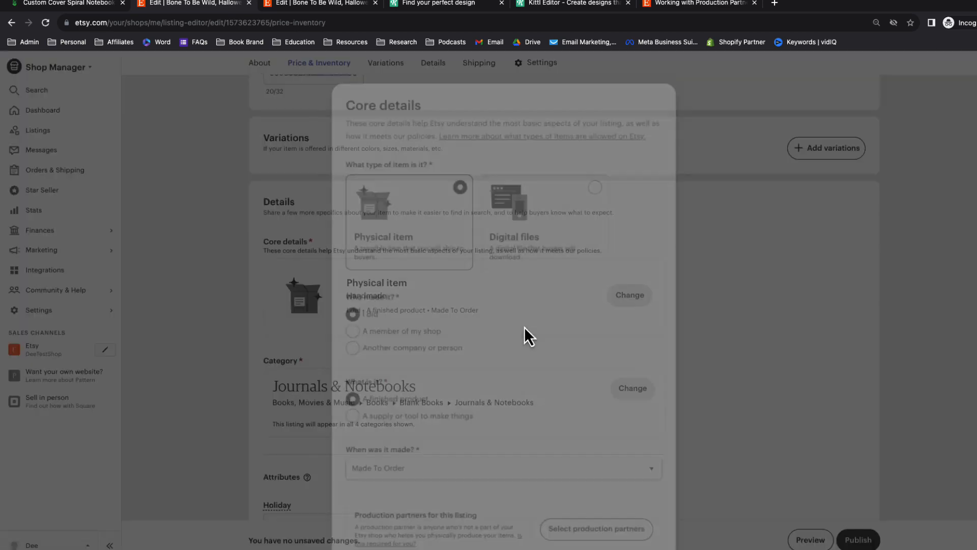
Step: Assign Spoke Custom Products as the notebook listing's production partner and apply the core details
scroll(545, 447, "down", 2)
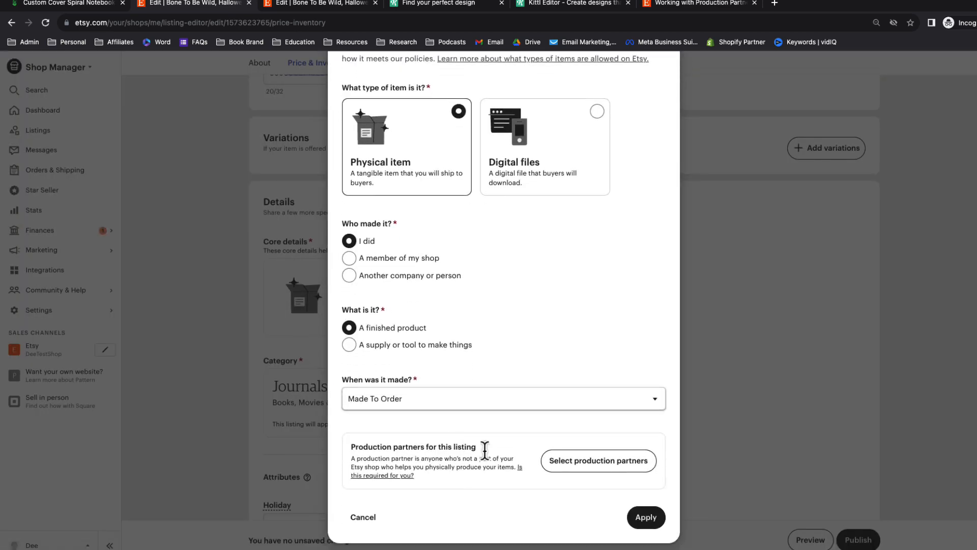
left_click(584, 463)
left_click(357, 316)
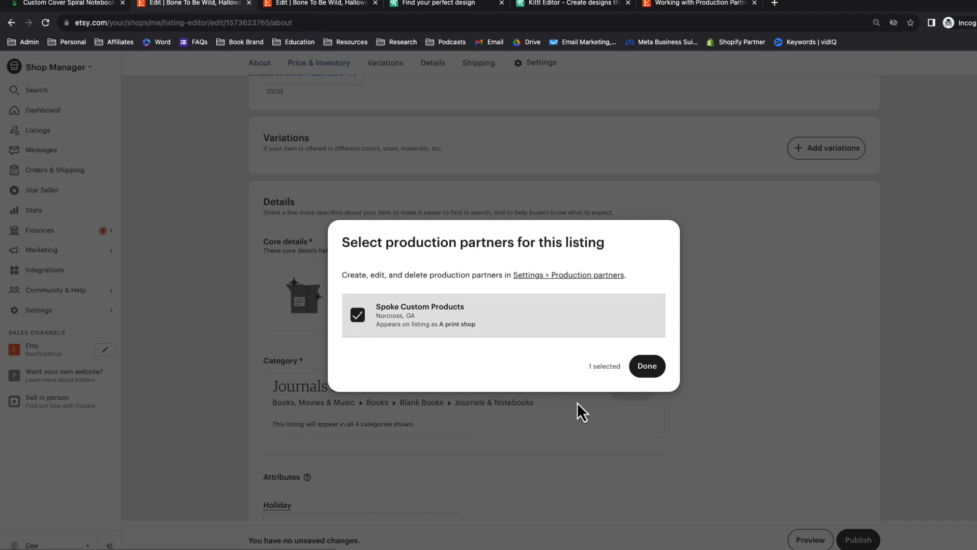
left_click(654, 375)
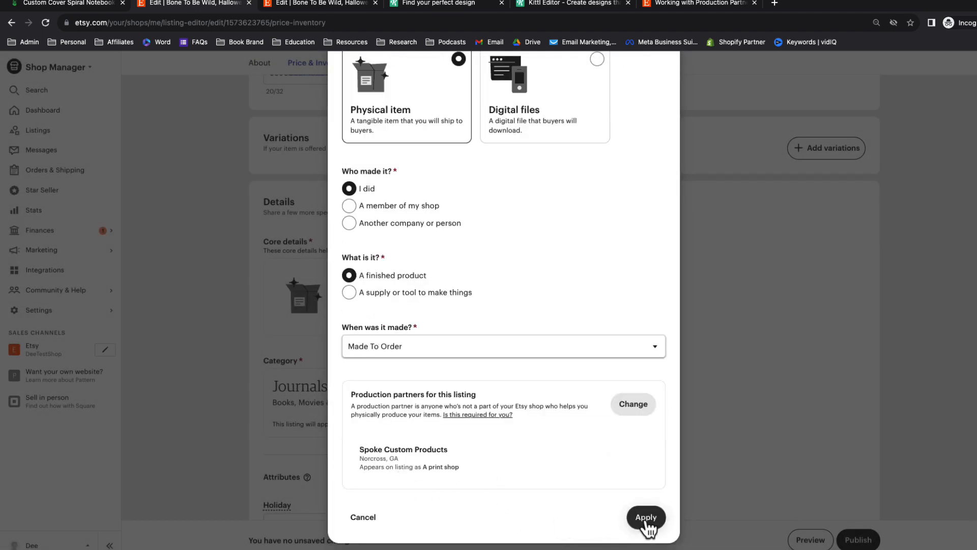
left_click(646, 517)
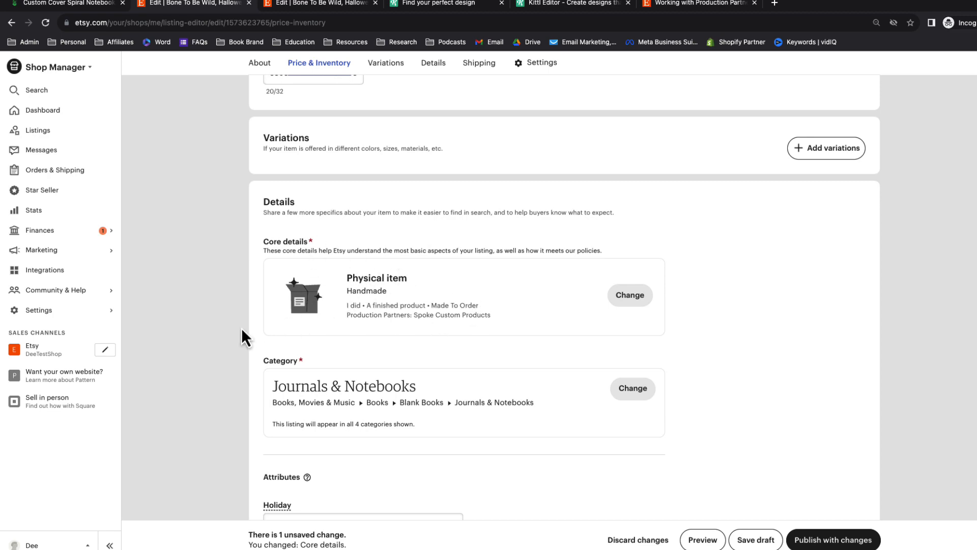
Step: Review the notebook listing's category, attributes, tags, materials and description
scroll(241, 329, "down", 3)
scroll(242, 330, "up", 1)
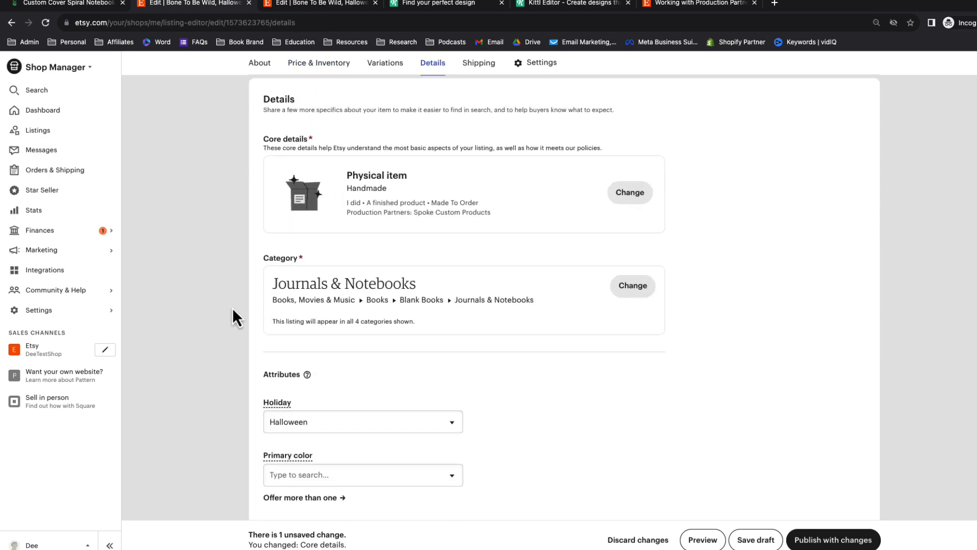
scroll(234, 312, "down", 2)
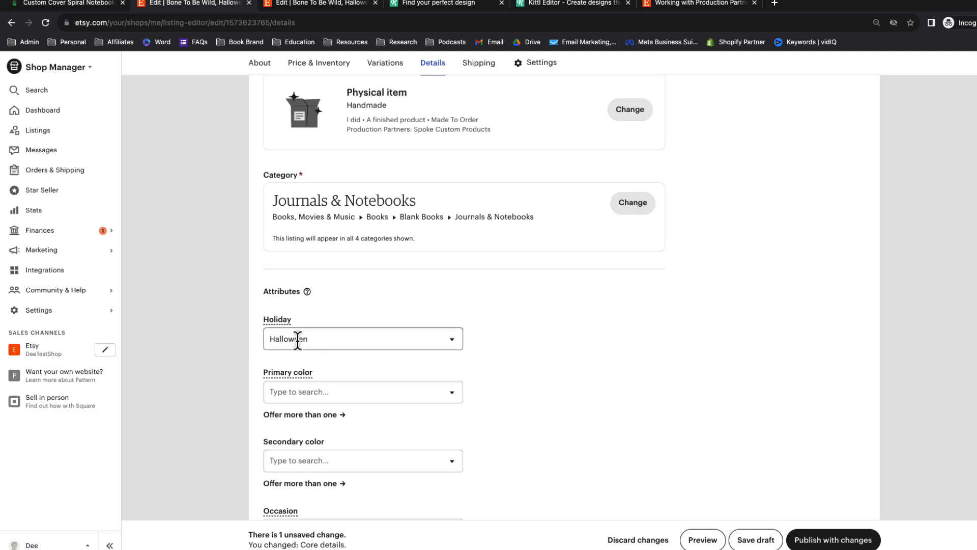
scroll(246, 331, "down", 4)
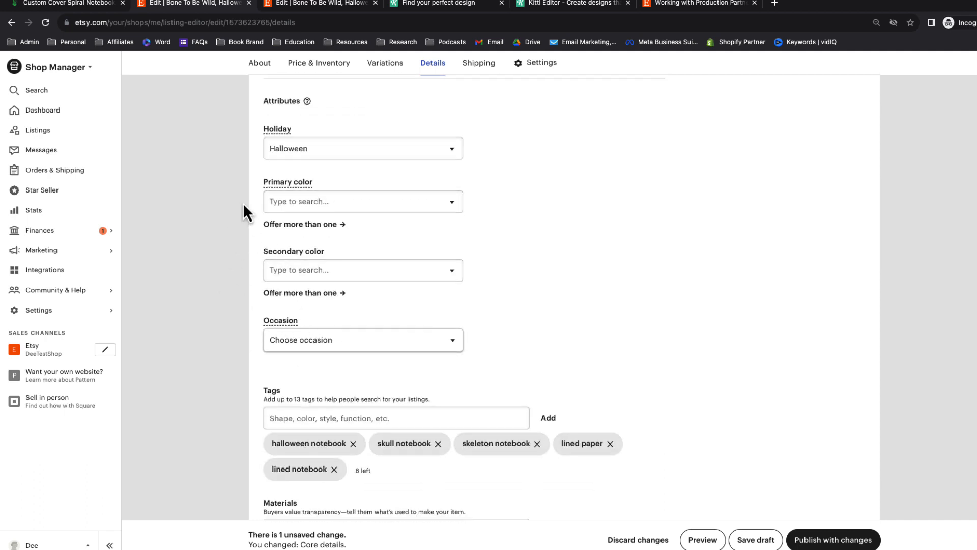
scroll(249, 336, "down", 2)
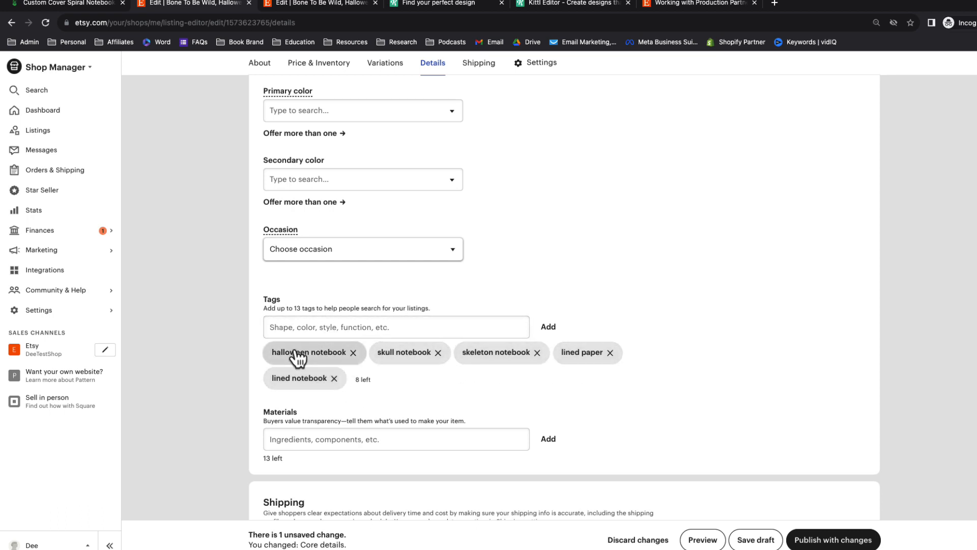
left_click_drag(266, 308, 347, 319)
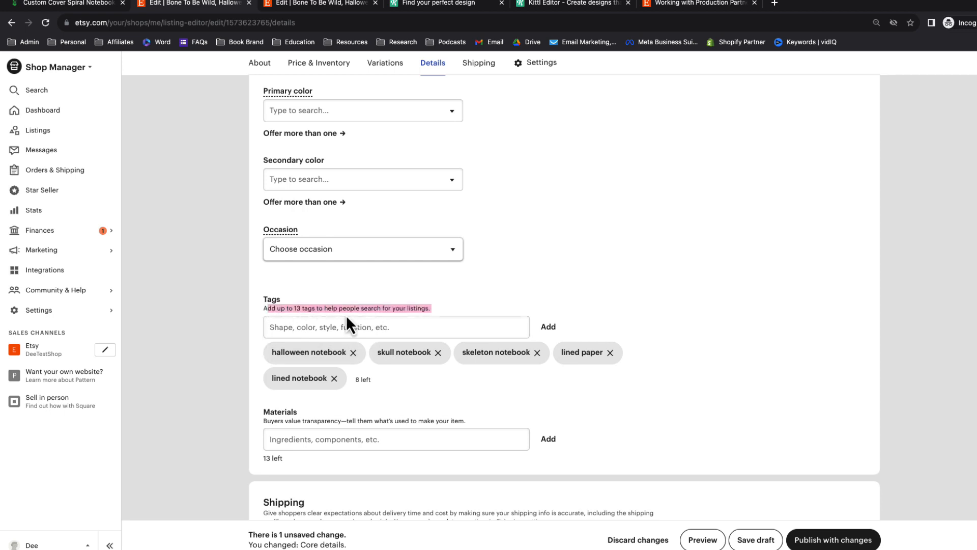
left_click(259, 302)
scroll(241, 341, "down", 2)
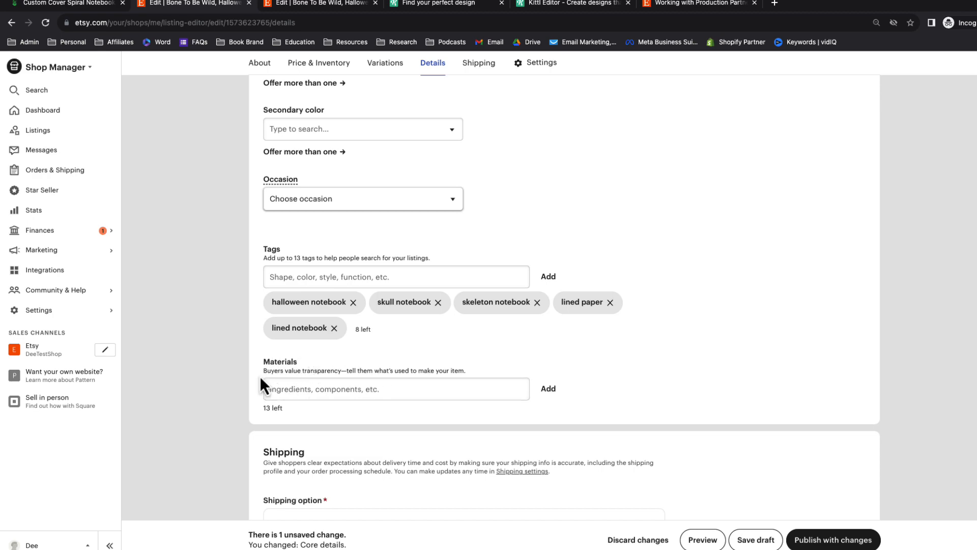
scroll(251, 380, "up", 20)
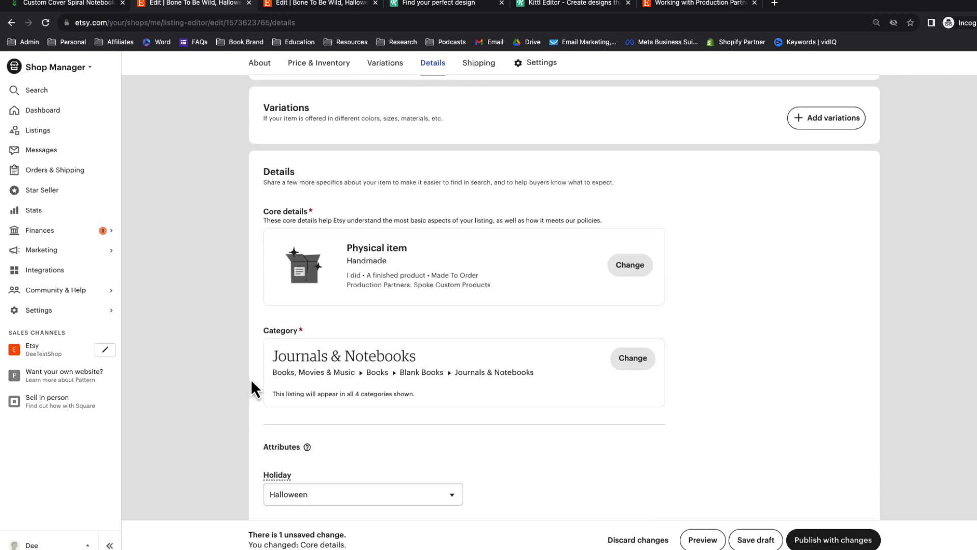
scroll(252, 380, "up", 4)
scroll(349, 345, "down", 3)
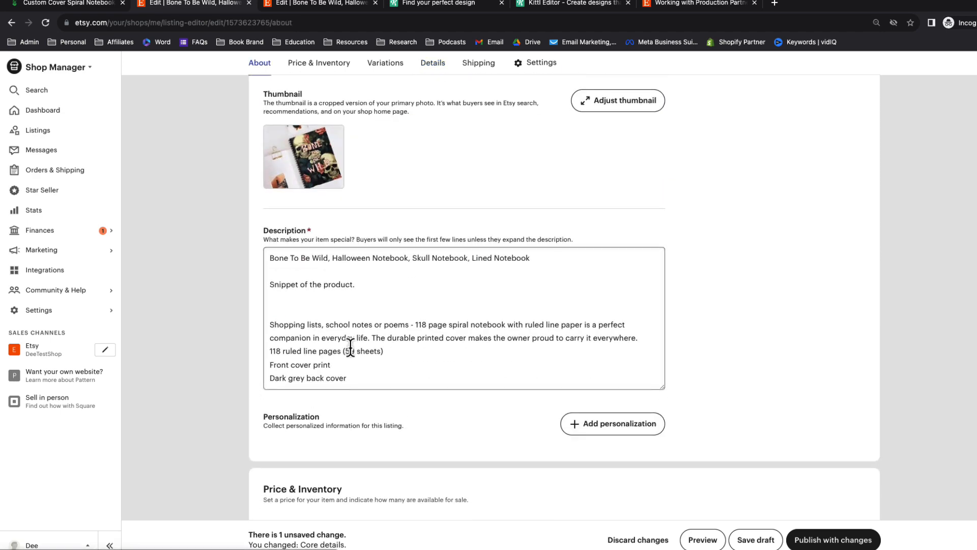
Step: Review the notebook listing's description, attributes, tags, materials, shipping option and return settings
scroll(263, 387, "down", 2)
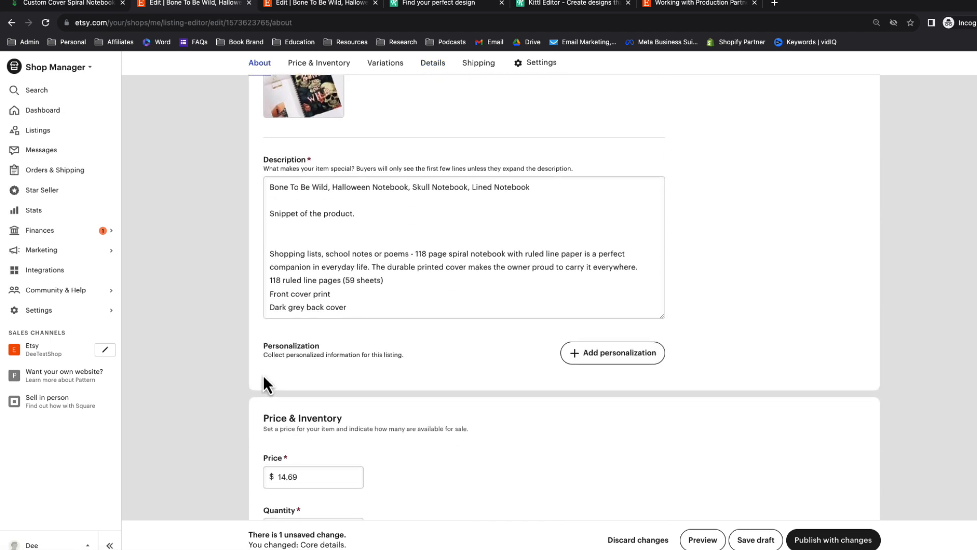
scroll(259, 376, "down", 15)
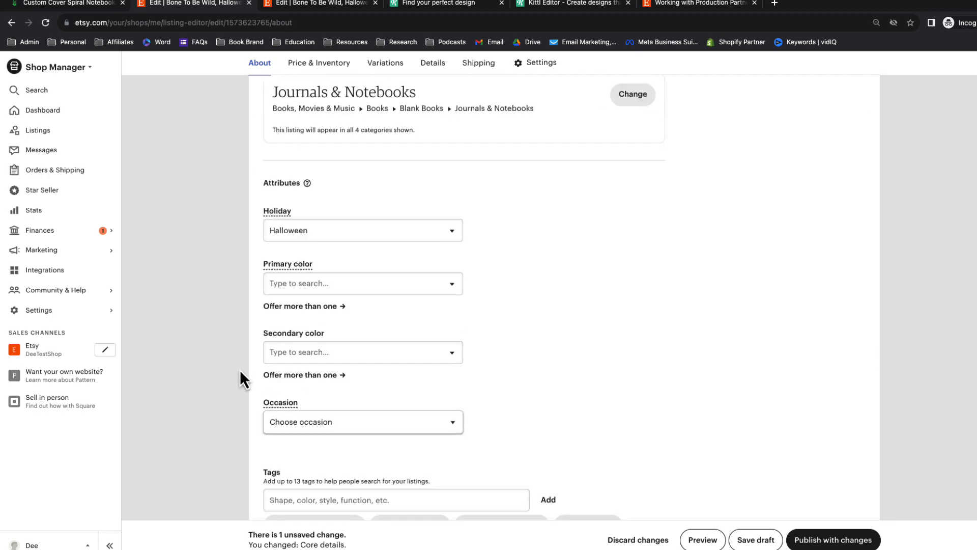
scroll(240, 369, "down", 5)
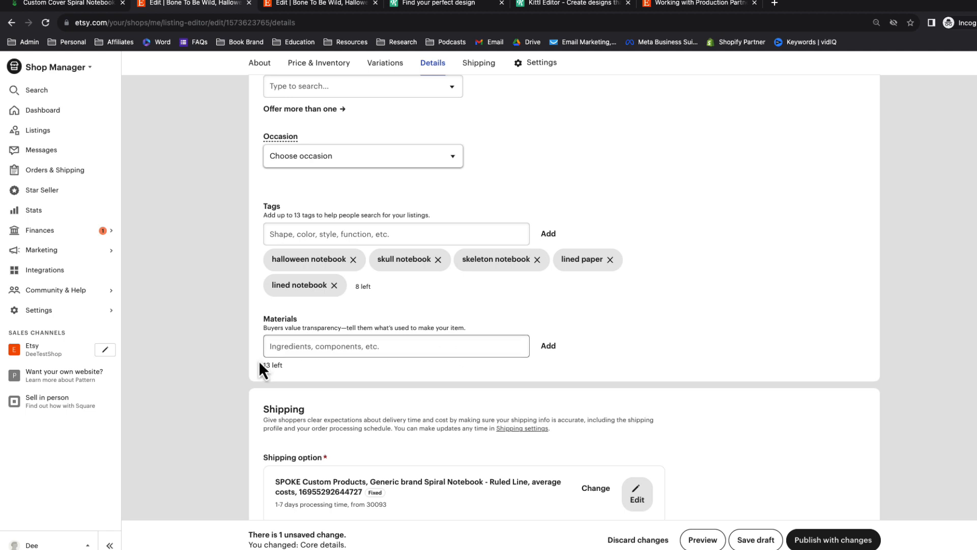
scroll(258, 361, "down", 2)
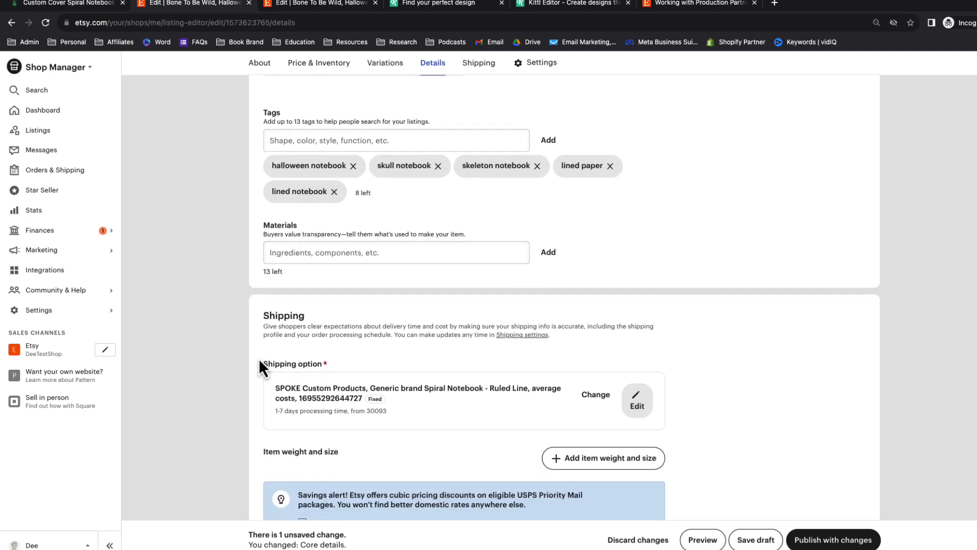
scroll(259, 358, "down", 1)
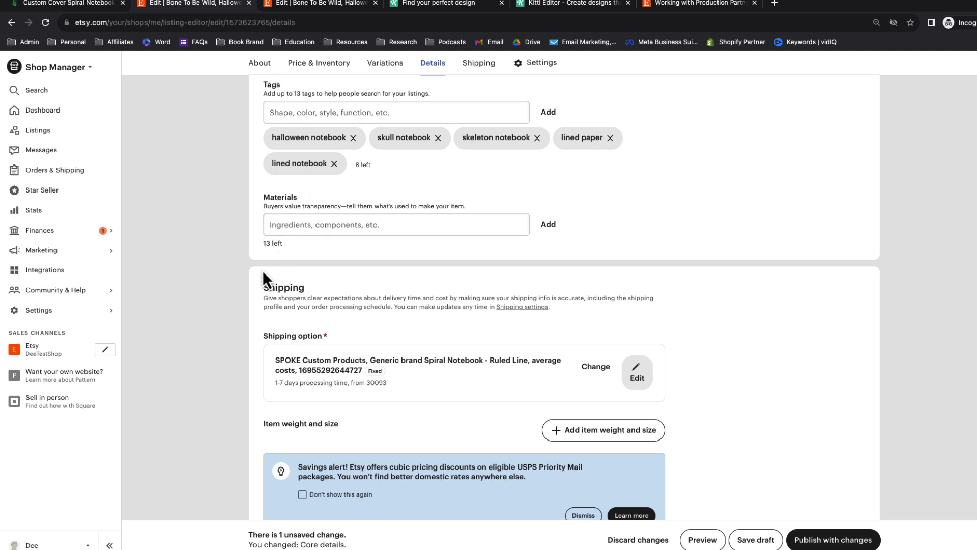
scroll(264, 328, "down", 1)
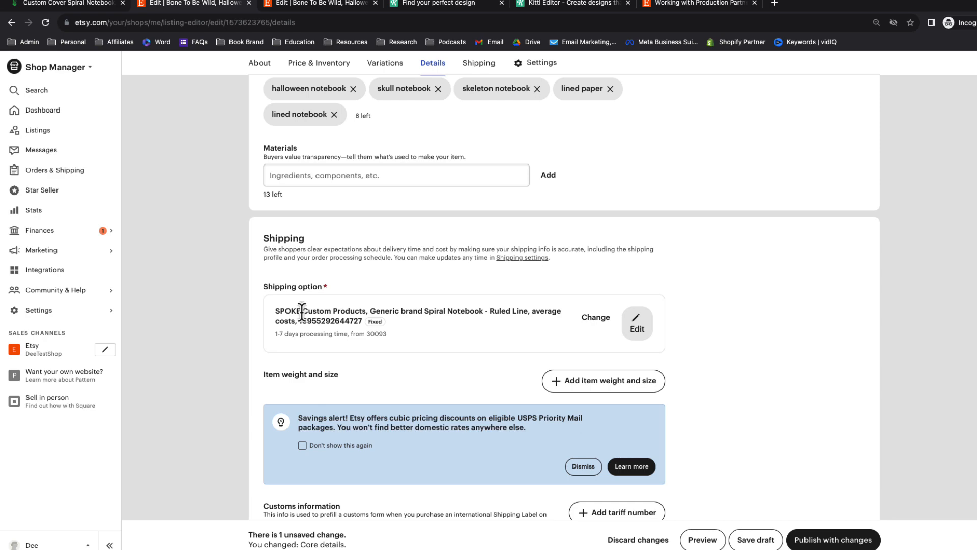
scroll(246, 327, "down", 5)
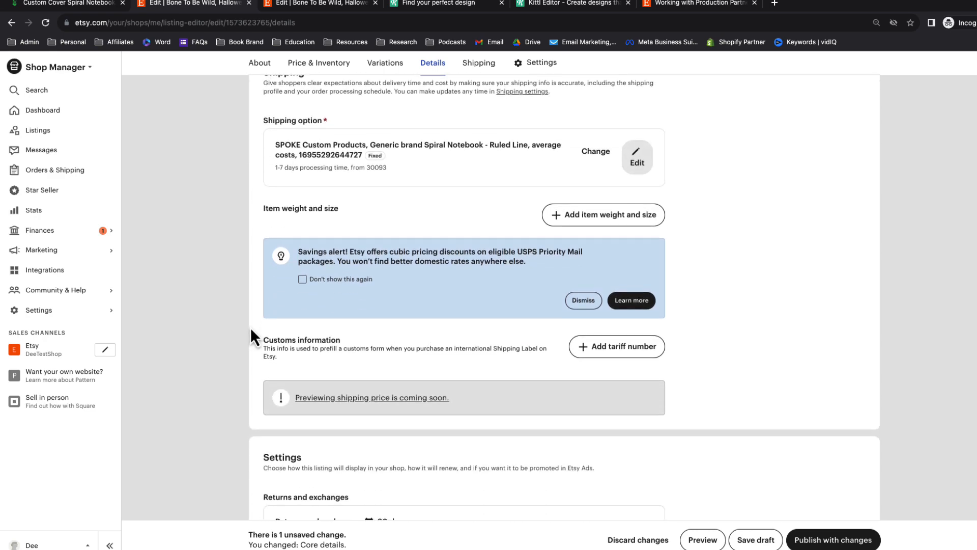
scroll(252, 335, "down", 5)
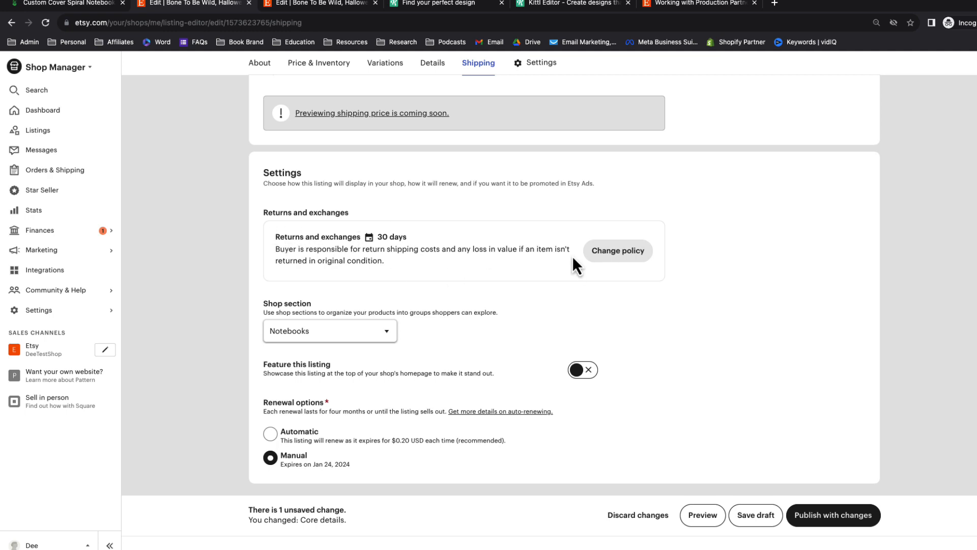
Step: Create a return policy that accepts neither returns nor exchanges and apply it to the notebook listing
left_click(605, 255)
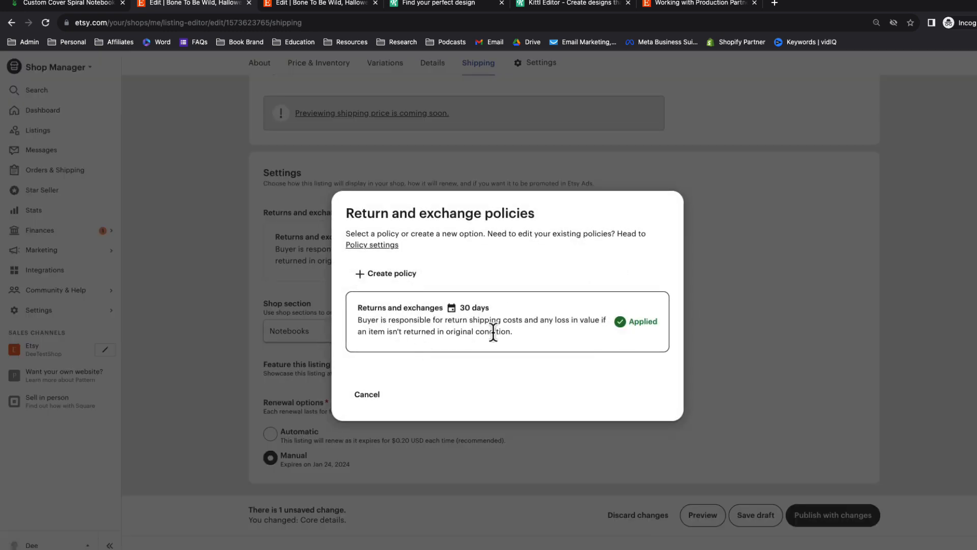
left_click(390, 276)
left_click(369, 214)
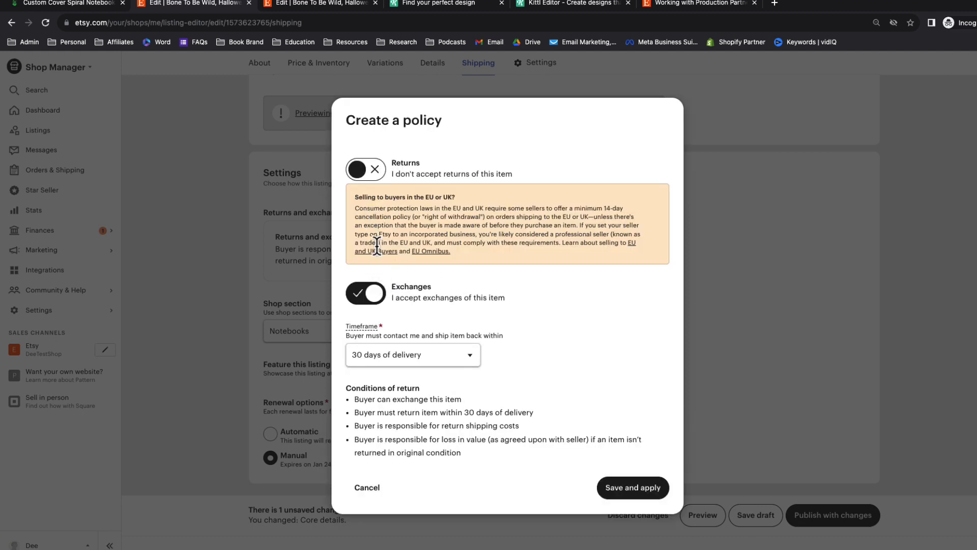
left_click(373, 294)
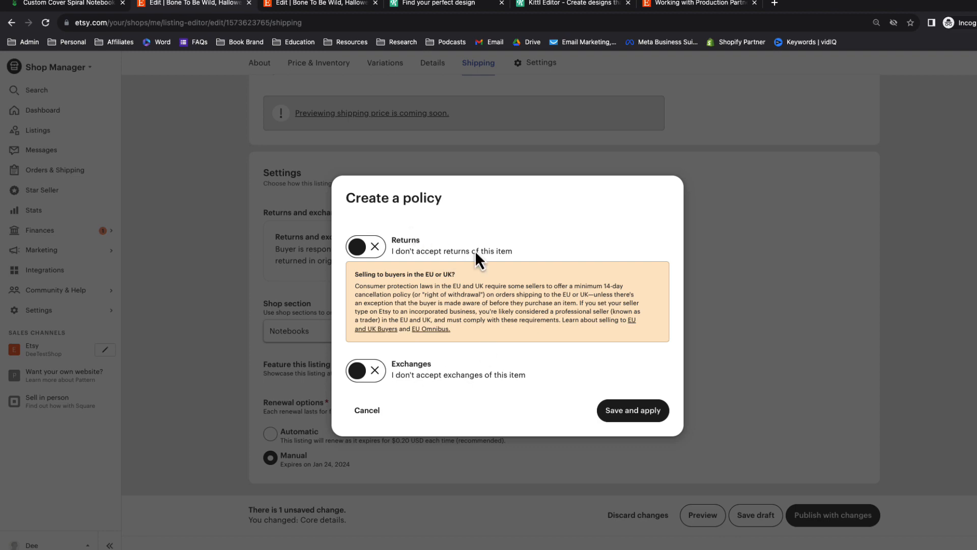
left_click(609, 411)
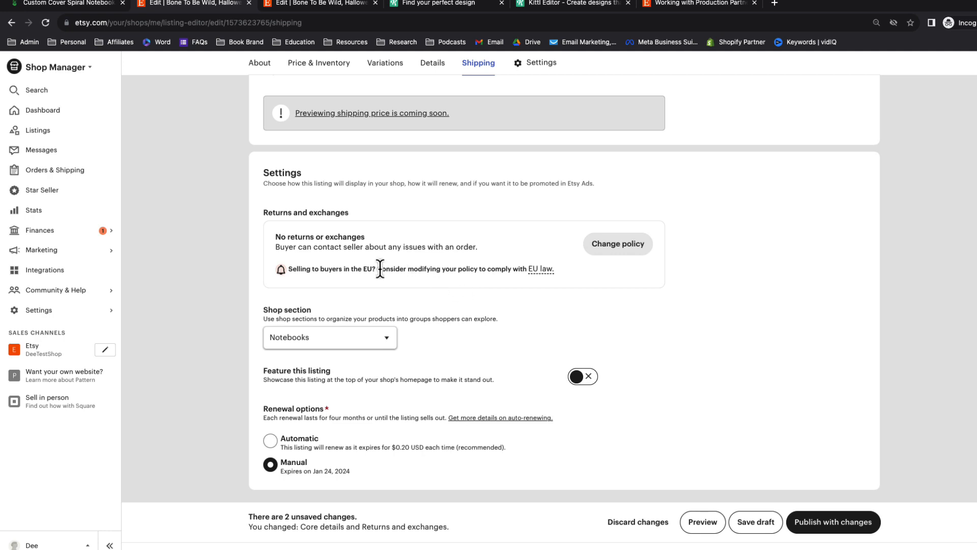
Step: Start adding a new shop section for the listing, cancel it, and reselect the Notebooks section
scroll(379, 270, "down", 1)
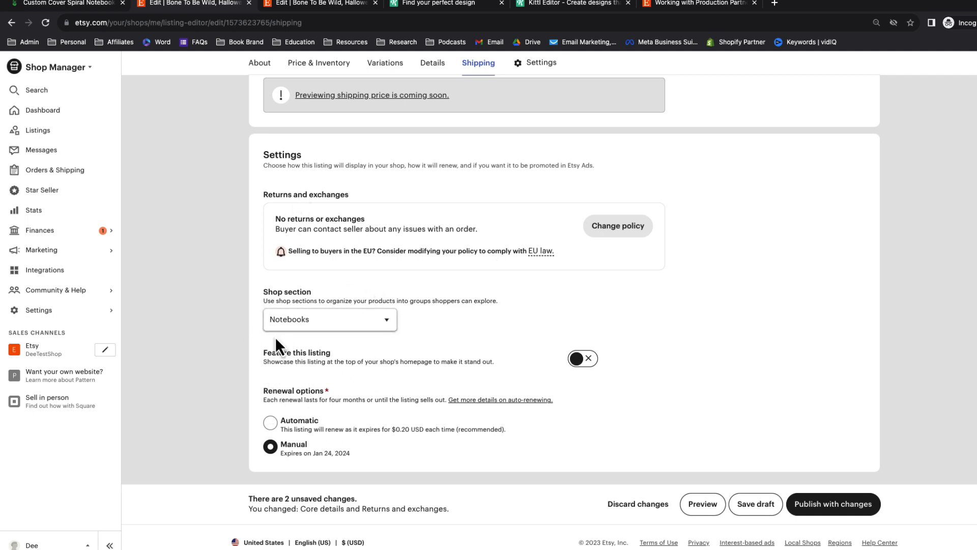
left_click(308, 318)
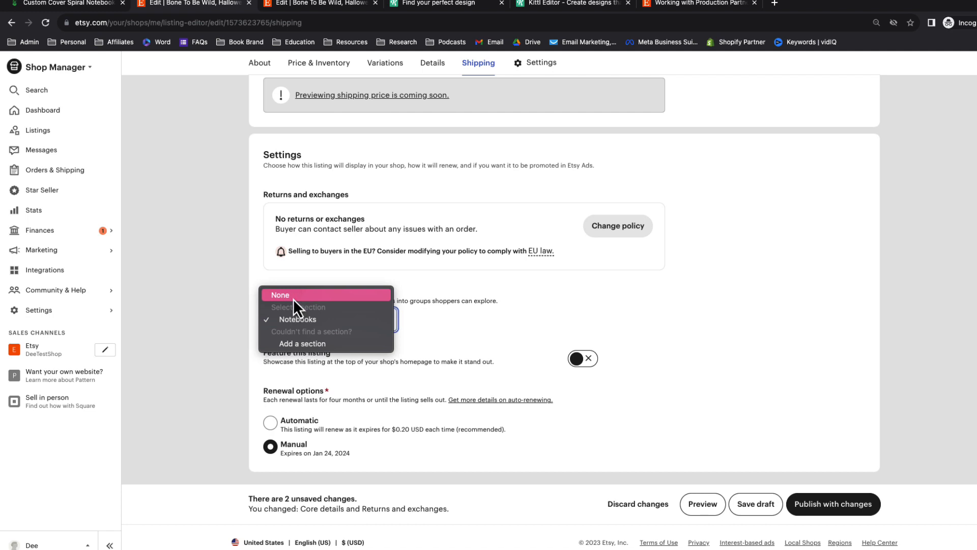
left_click(340, 319)
left_click(300, 323)
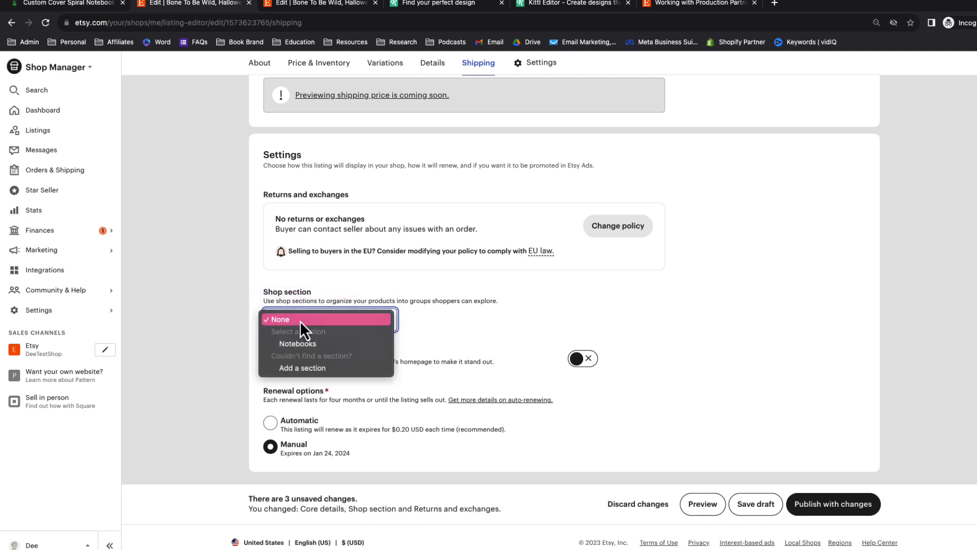
left_click(300, 370)
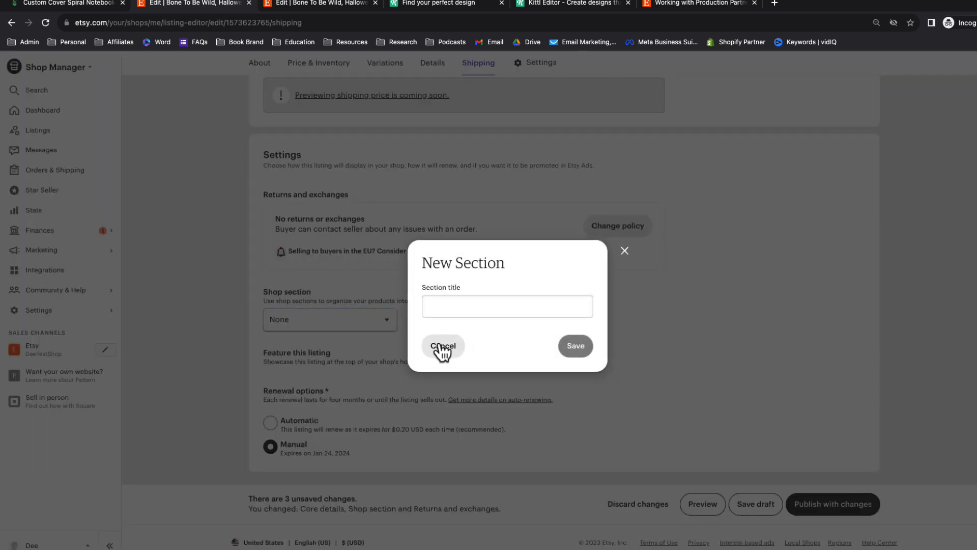
left_click(443, 347)
left_click(342, 320)
left_click(331, 344)
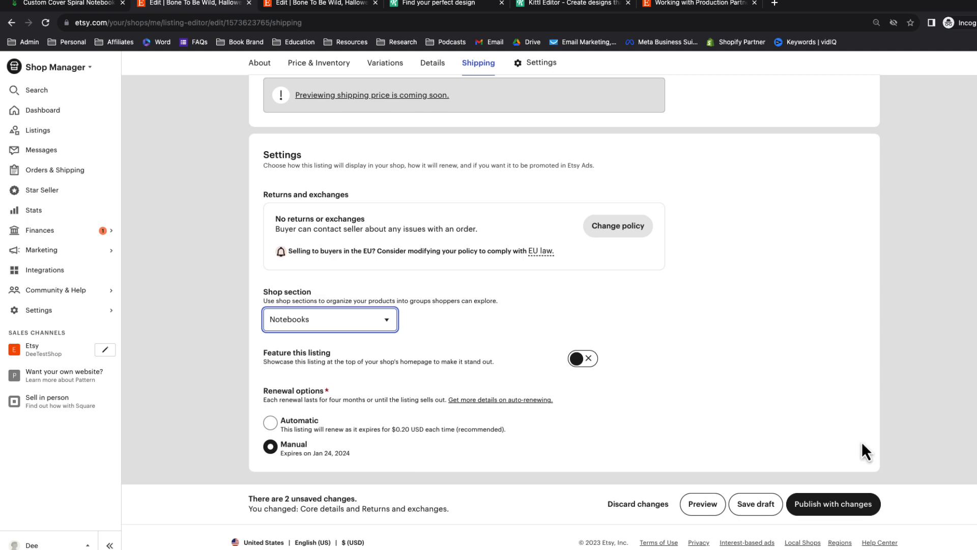
Step: Publish the notebook listing with its changes, accepting the $0.20 USD listing fee
left_click(833, 509)
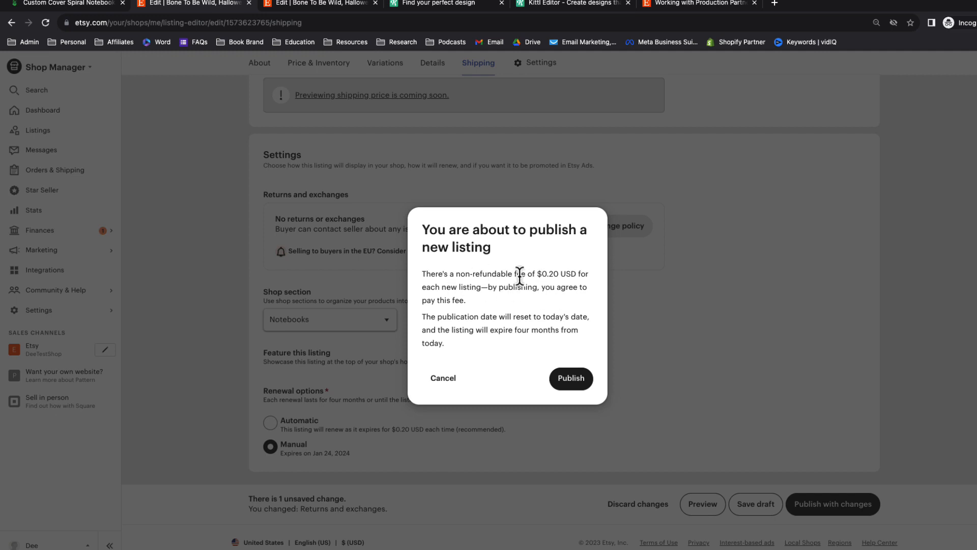
left_click(570, 382)
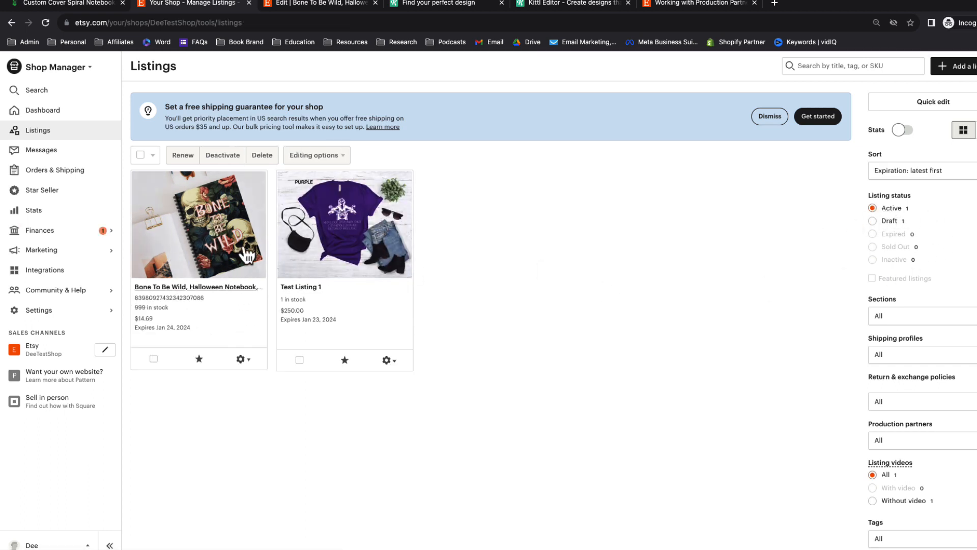
Step: View the published Bone To Be Wild notebook listing on Etsy and browse its product photos
left_click(253, 359)
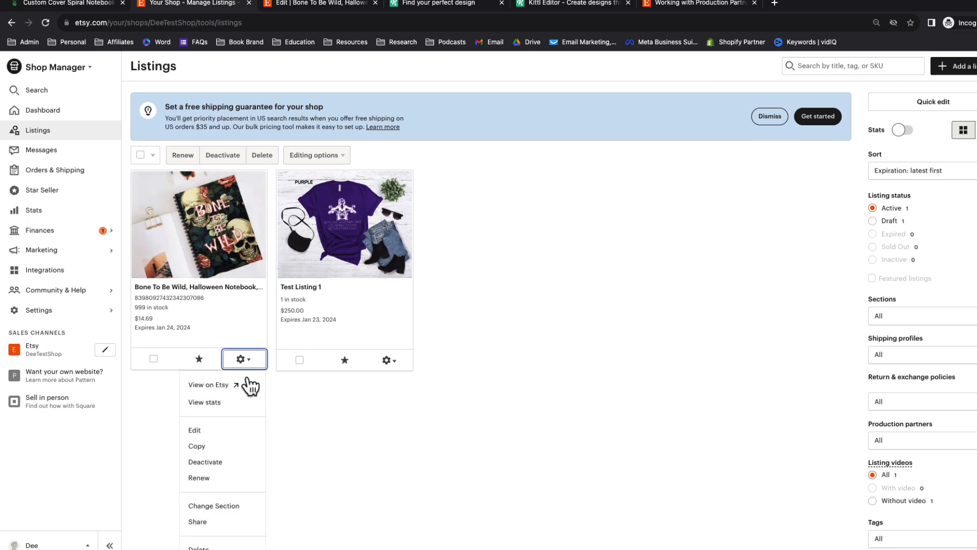
left_click(211, 387)
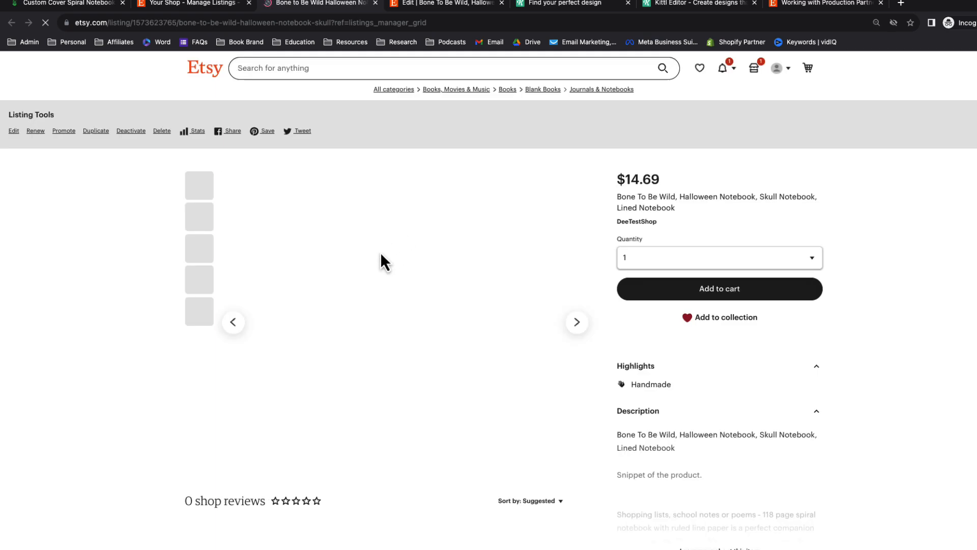
left_click(581, 328)
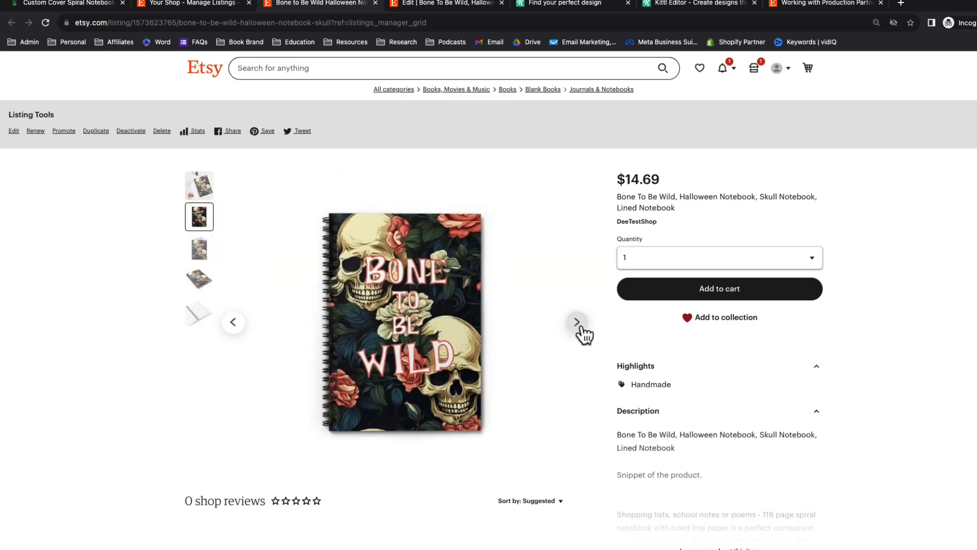